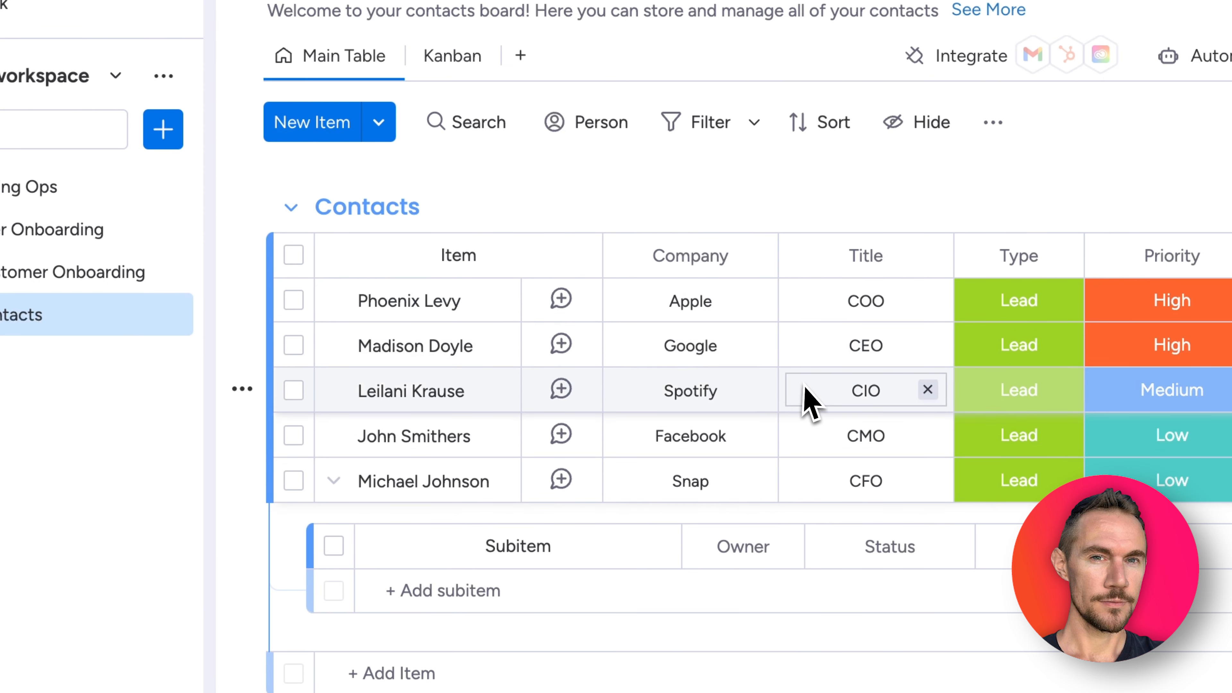
- Go to the Zapier dashboard to begin the prompt 'When an item is created or updated in monday.com'
{"action": "scroll", "coordinate": [810, 398], "scroll_direction": "right", "scroll_amount": 10}
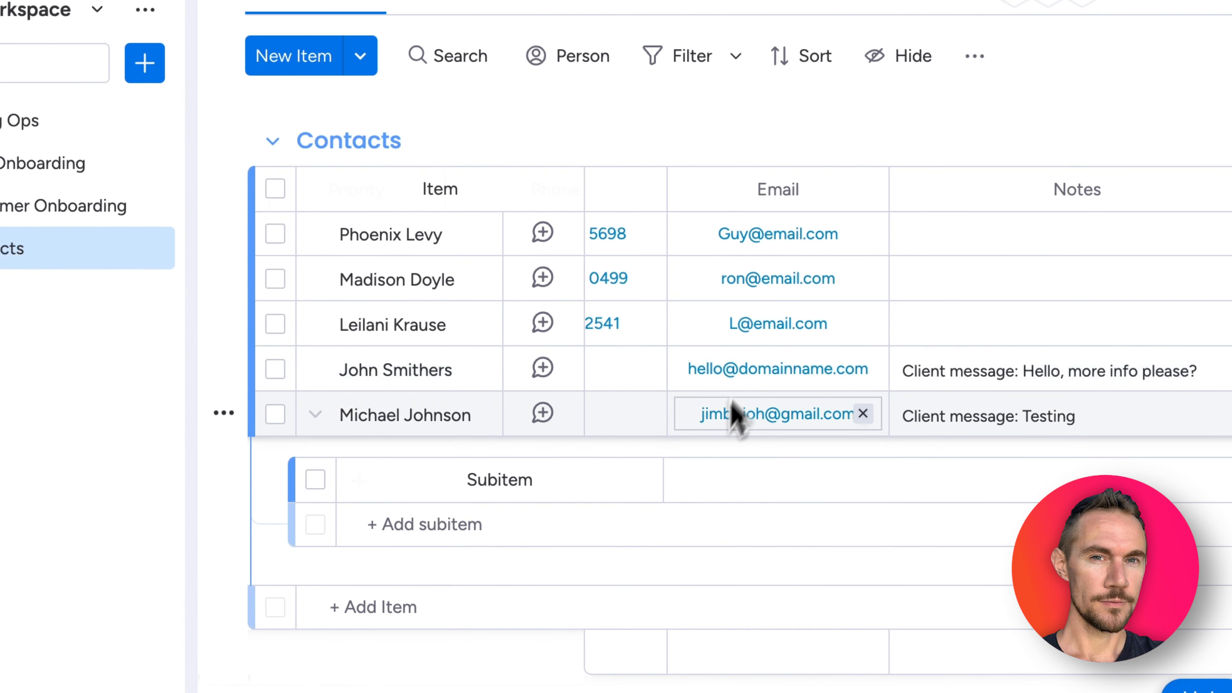
{"action": "scroll", "coordinate": [738, 408], "scroll_direction": "left", "scroll_amount": 10}
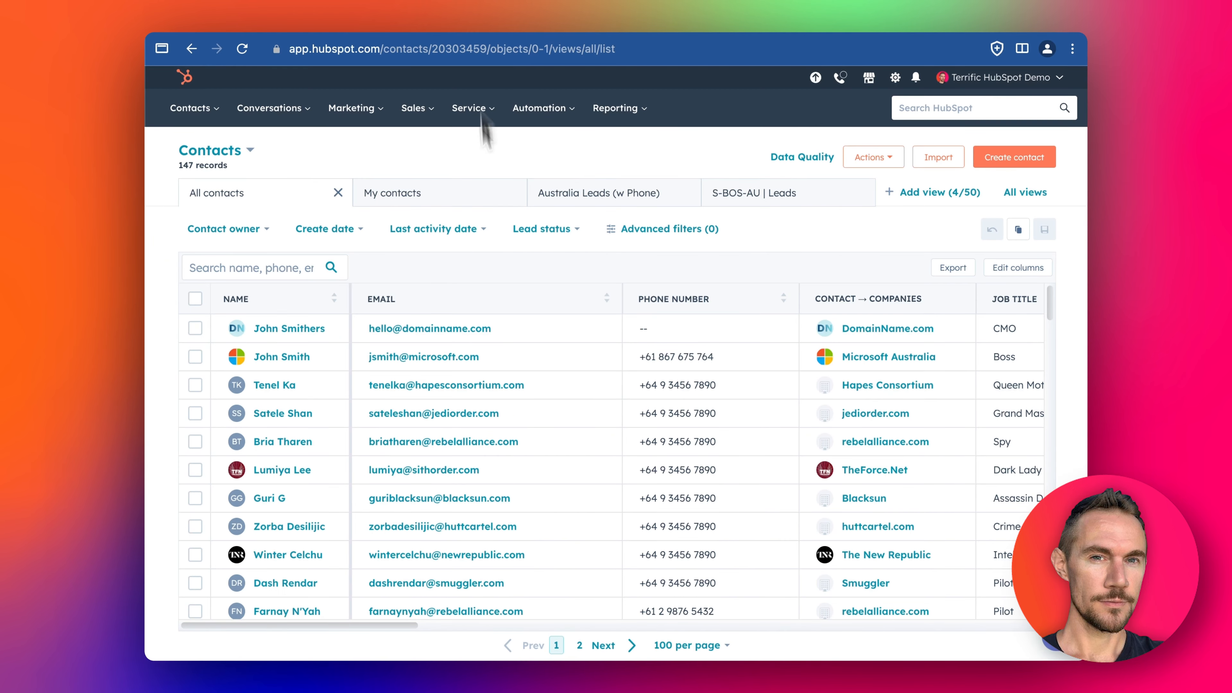
{"action": "scroll", "coordinate": [522, 330], "scroll_direction": "down", "scroll_amount": 1}
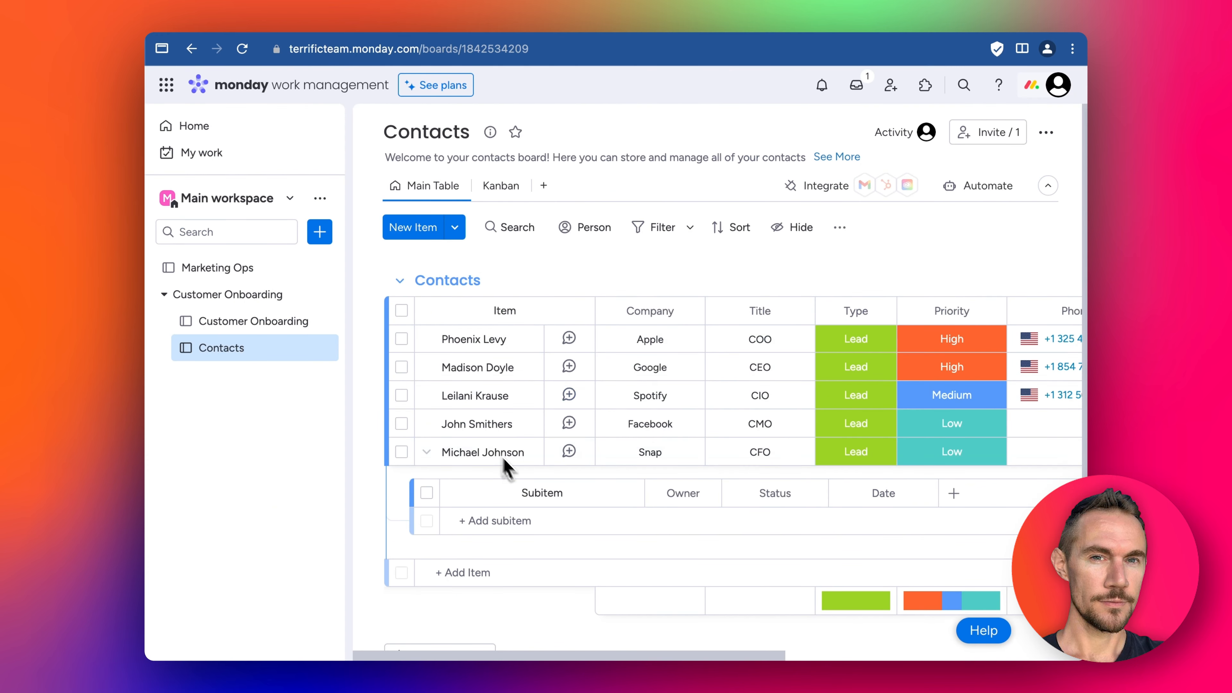
{"action": "left_click", "coordinate": [705, 30]}
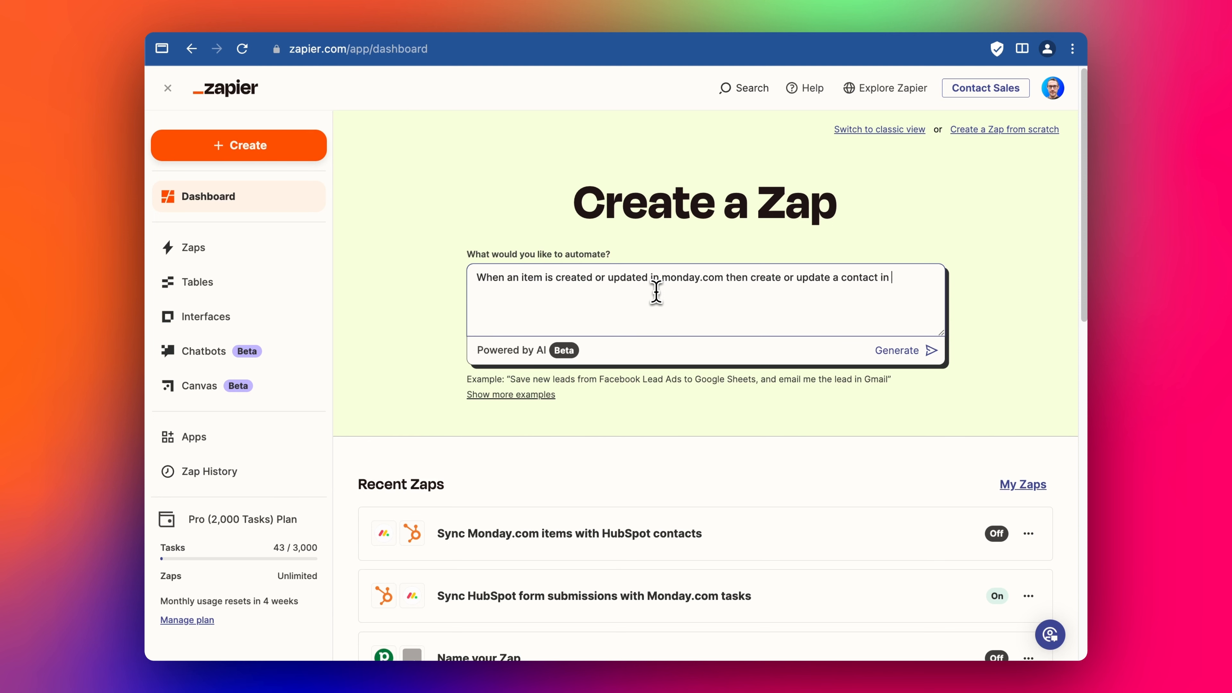
- Generate the Zap and start building the suggested 'Sync monday.com items with HubSpot contacts' draft
{"action": "key", "text": "Return"}
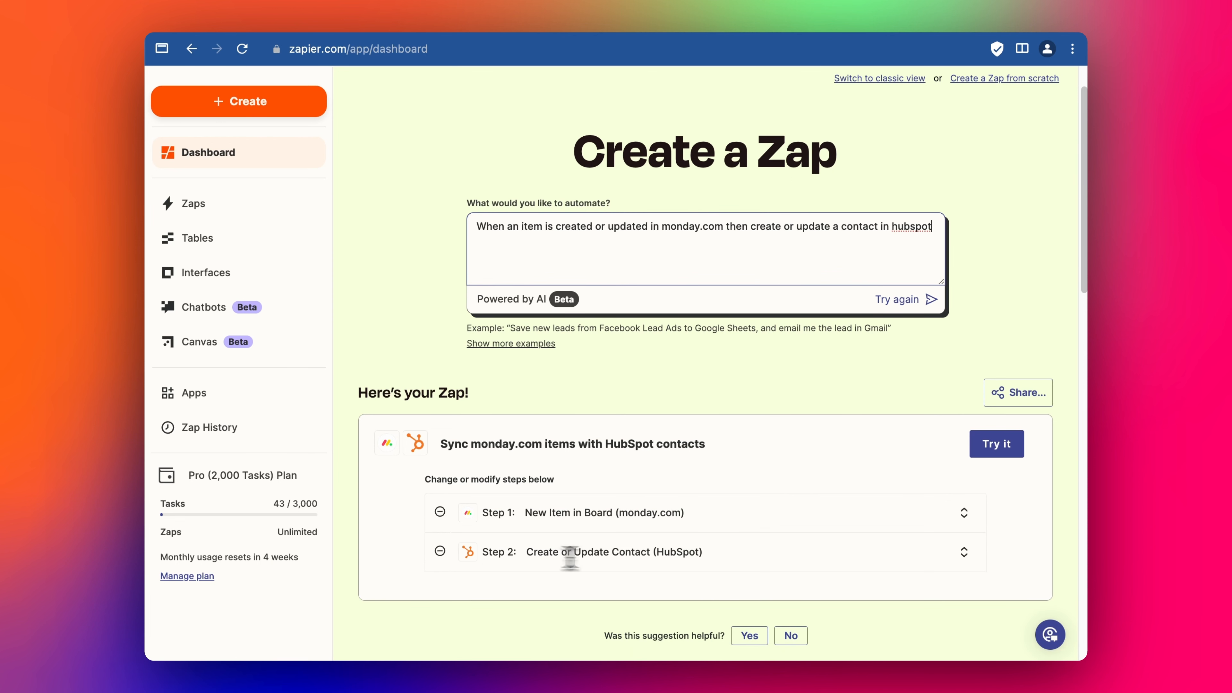
{"action": "left_click", "coordinate": [1009, 443]}
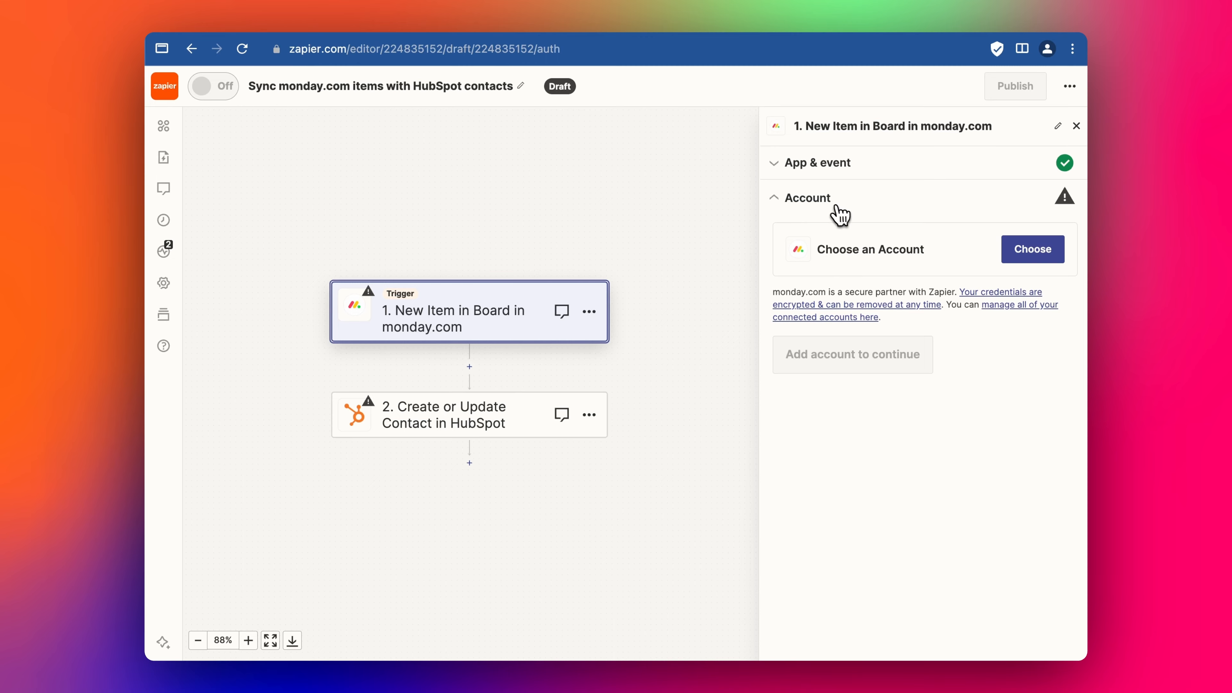
- Change the monday.com trigger event from New Item in Board to Any Column Value Changed in Board
{"action": "left_click", "coordinate": [800, 168]}
{"action": "left_click", "coordinate": [837, 280]}
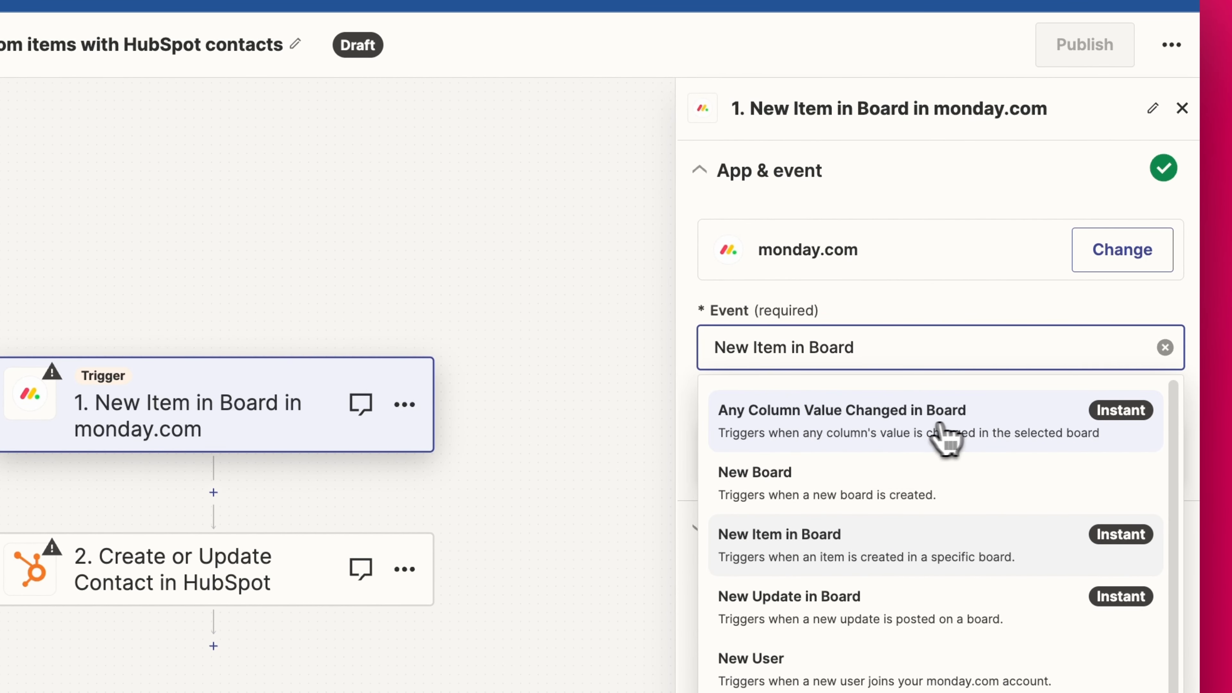
{"action": "left_click", "coordinate": [866, 435]}
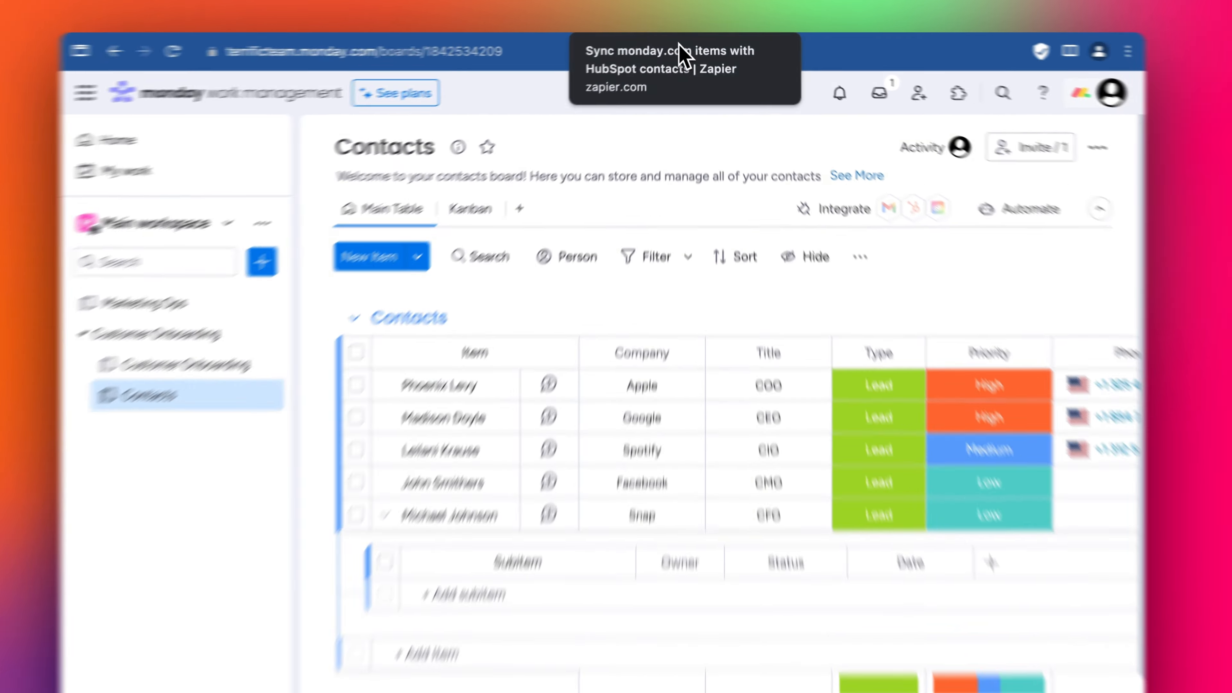
- Return to the Zap editor and check the monday.com Contacts board
{"action": "left_click", "coordinate": [682, 23]}
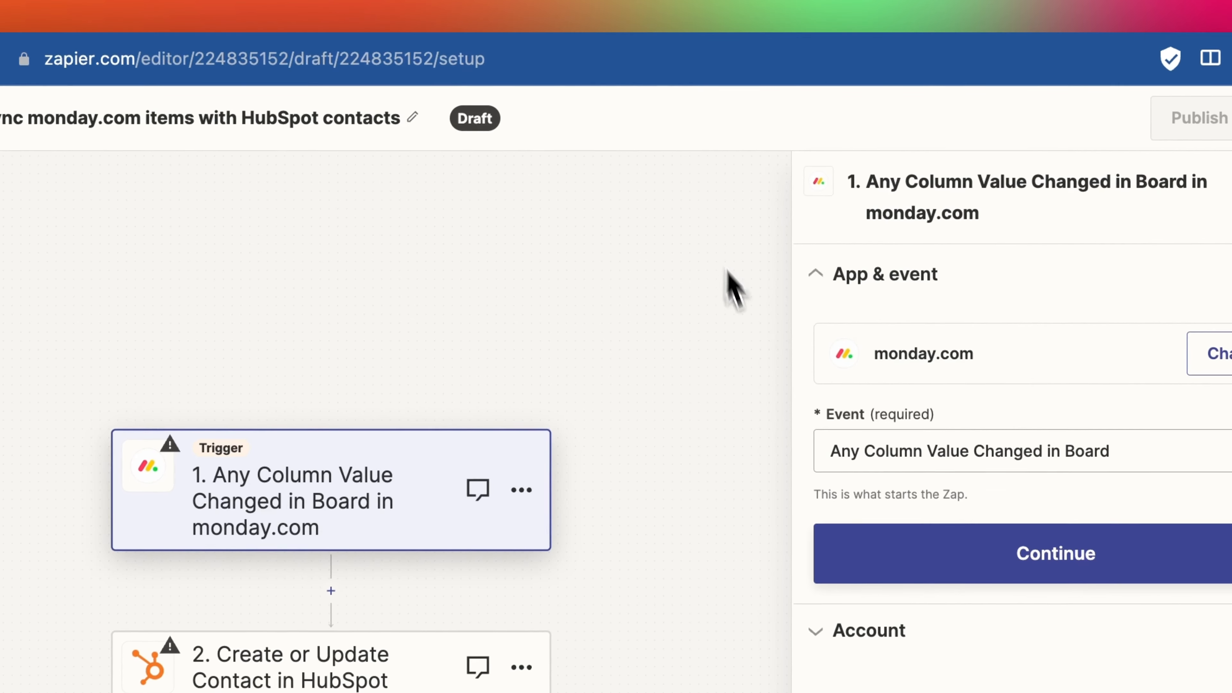
{"action": "left_click", "coordinate": [153, 12]}
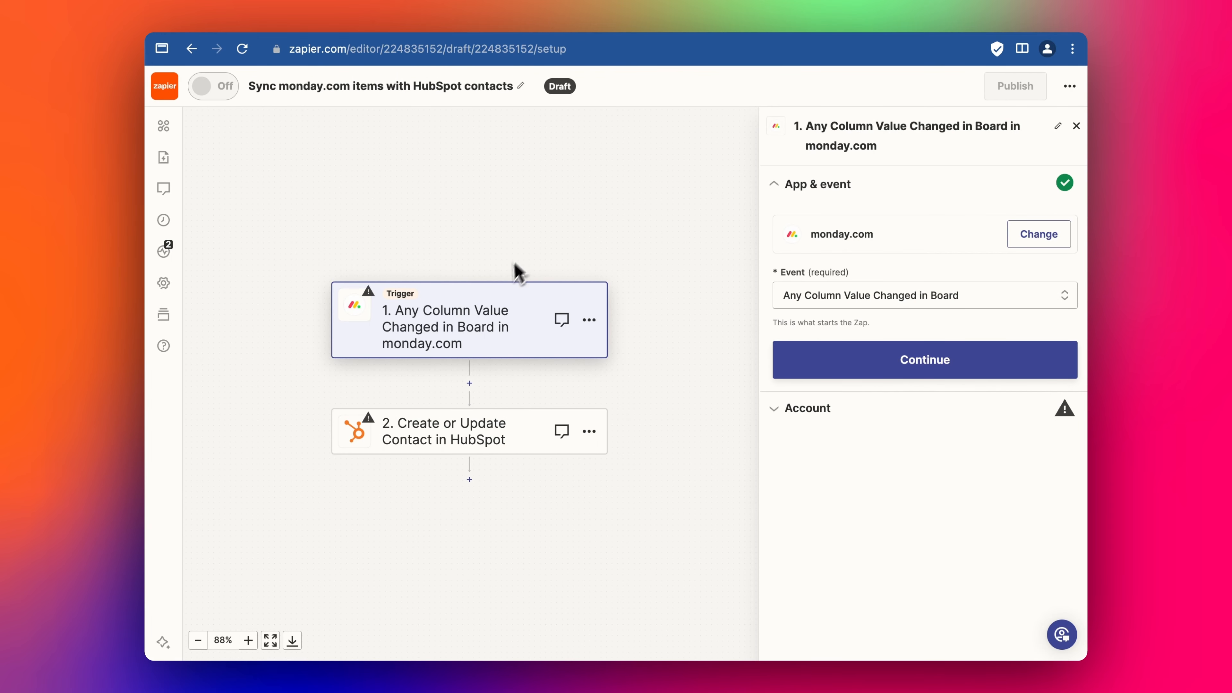
- Connect the monday.com account and set the trigger's Board ID to Contacts
{"action": "left_click", "coordinate": [844, 361]}
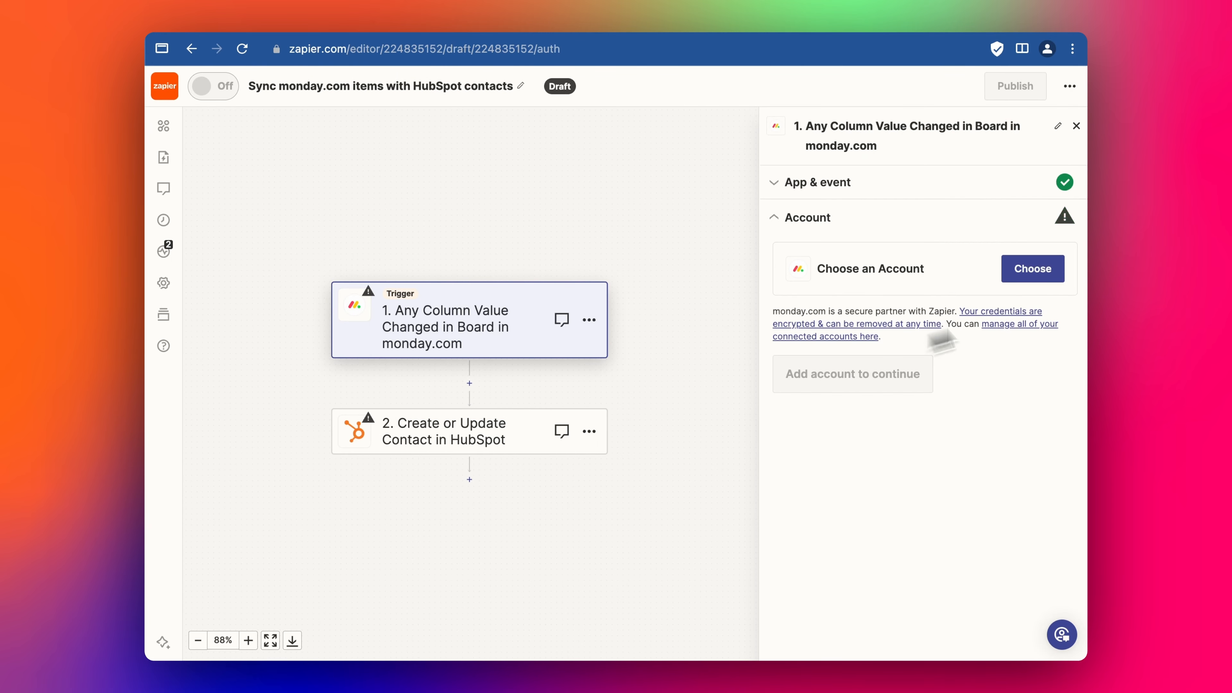
{"action": "left_click", "coordinate": [1036, 275]}
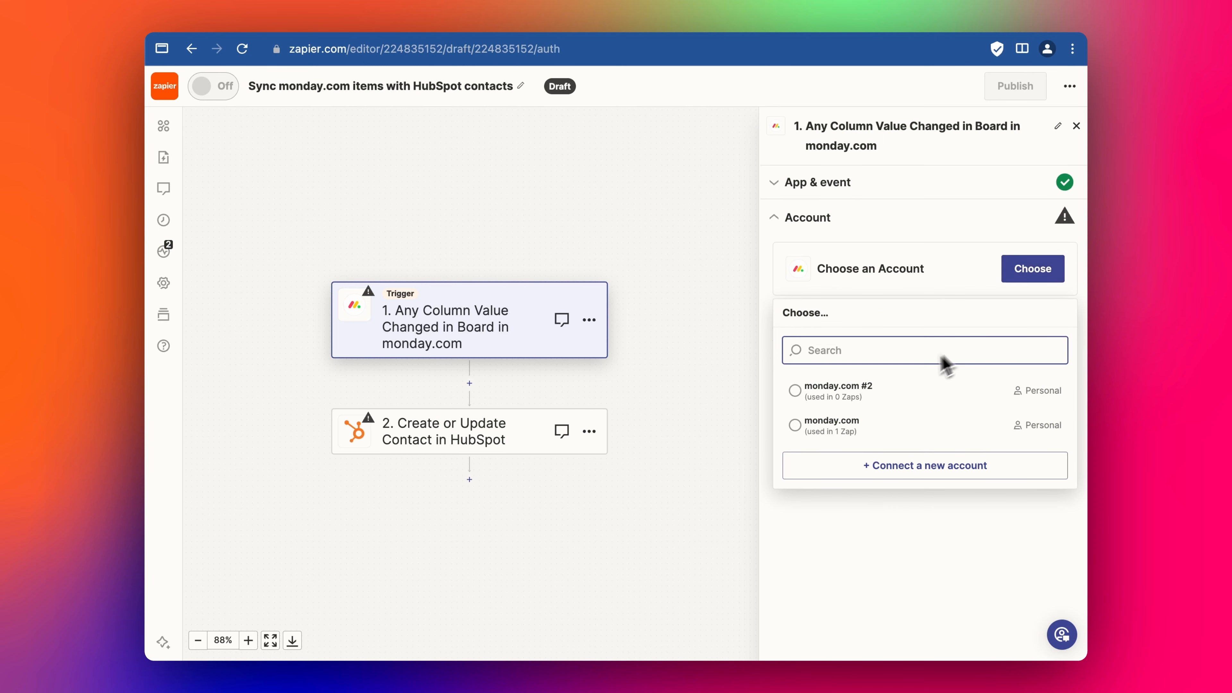
{"action": "left_click", "coordinate": [862, 395]}
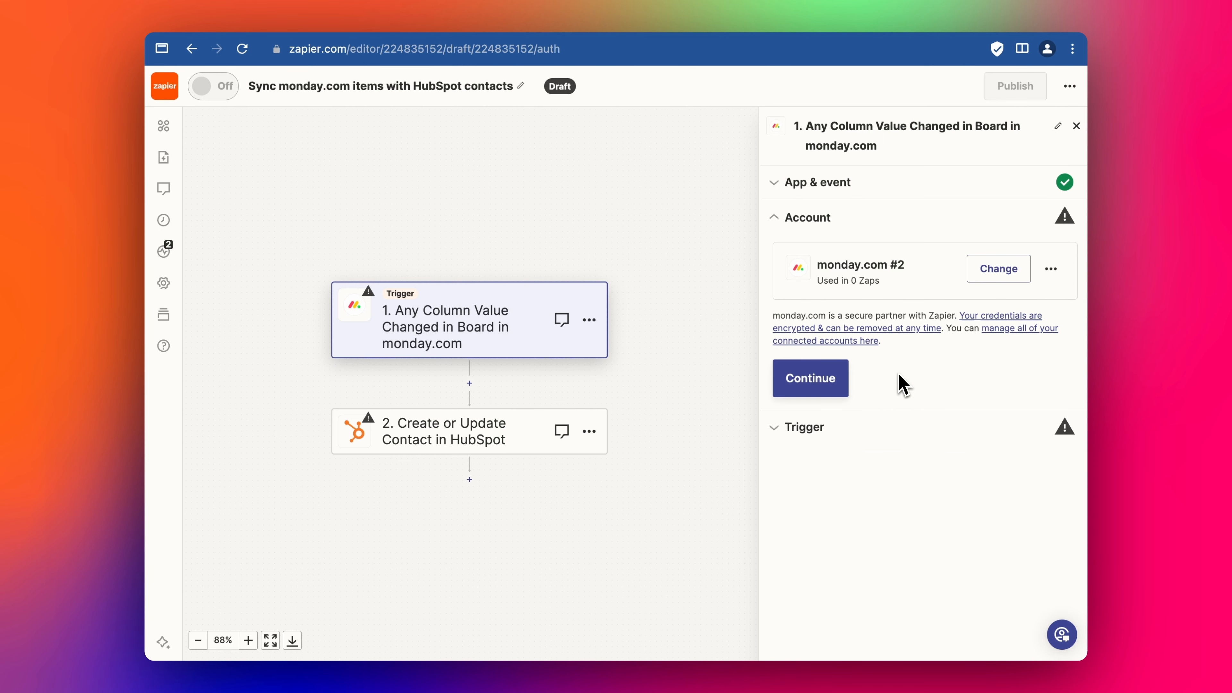
{"action": "left_click", "coordinate": [814, 385]}
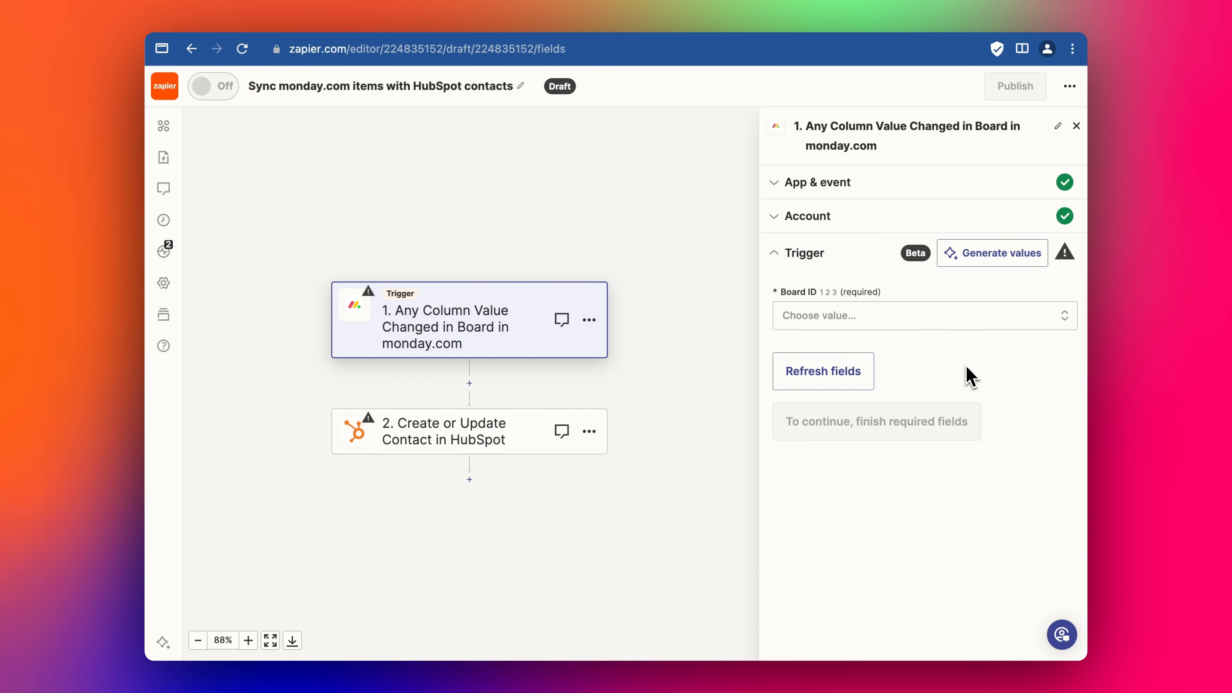
{"action": "left_click", "coordinate": [883, 332]}
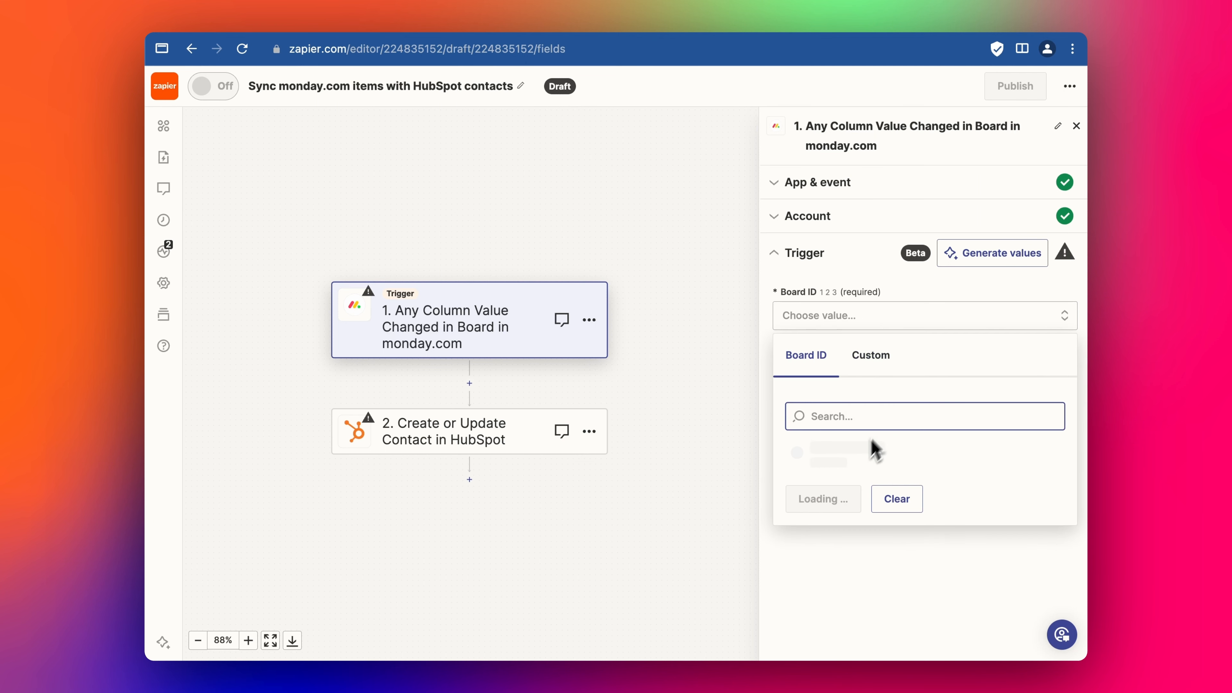
{"action": "left_click", "coordinate": [854, 458]}
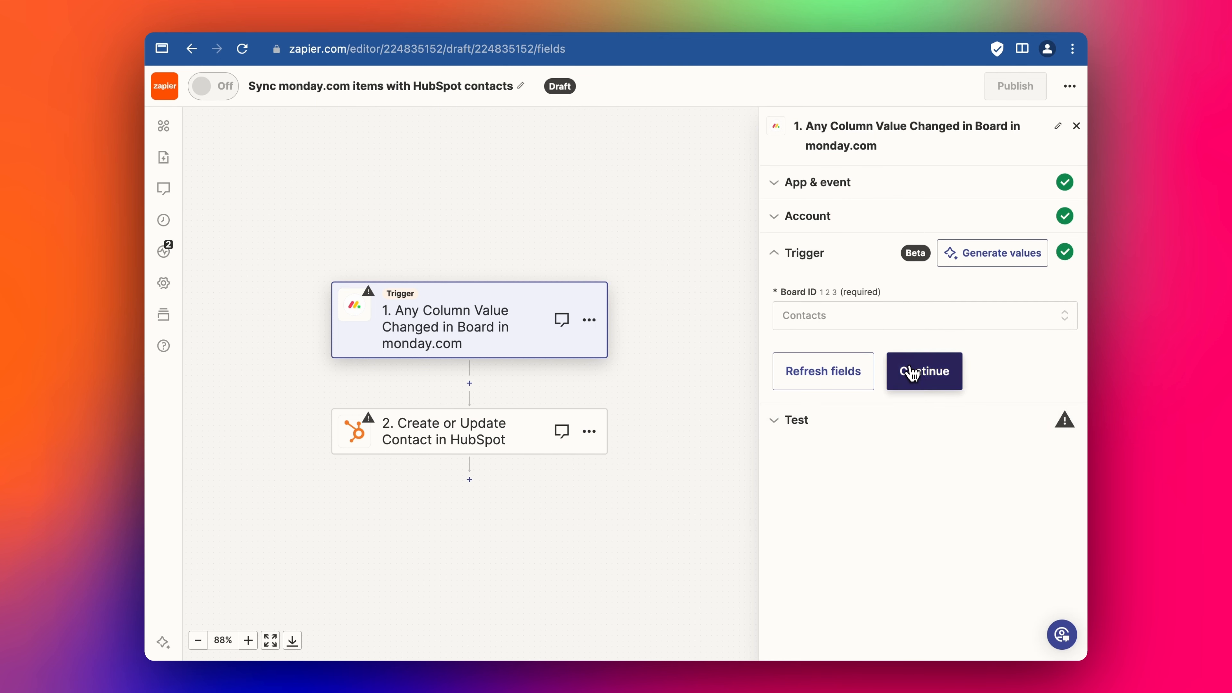
{"action": "left_click", "coordinate": [913, 373]}
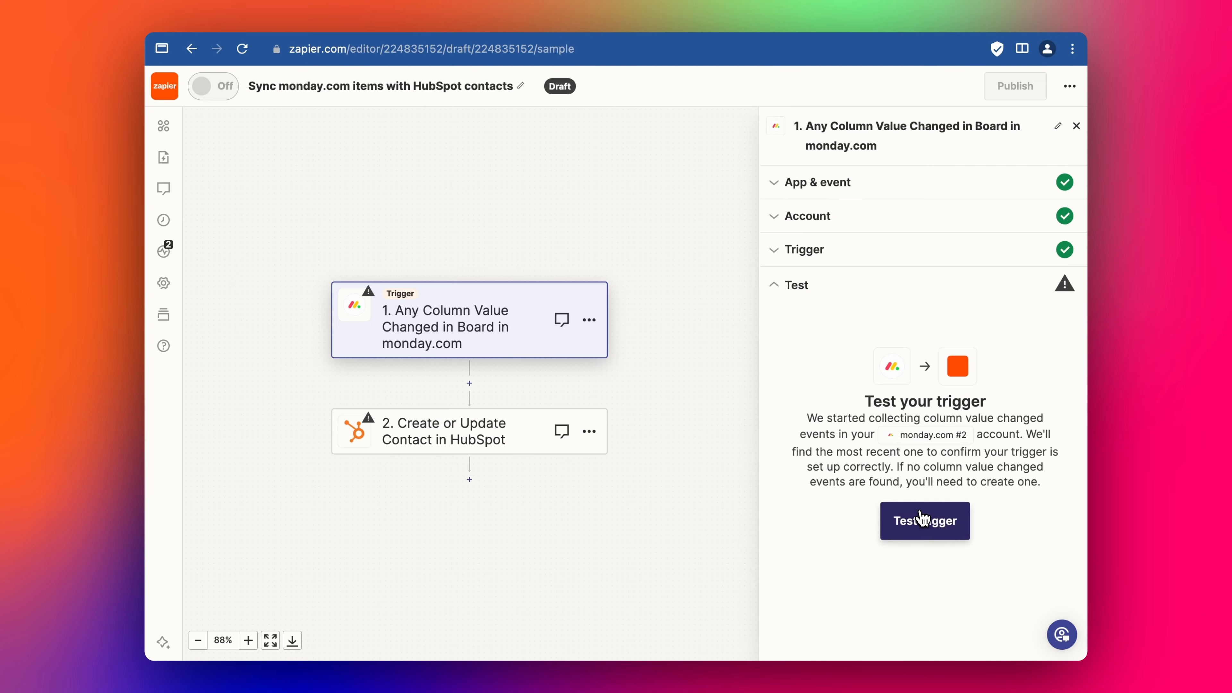
- Test the trigger to load sample records such as Column Value Changed Event C
{"action": "left_click", "coordinate": [924, 521]}
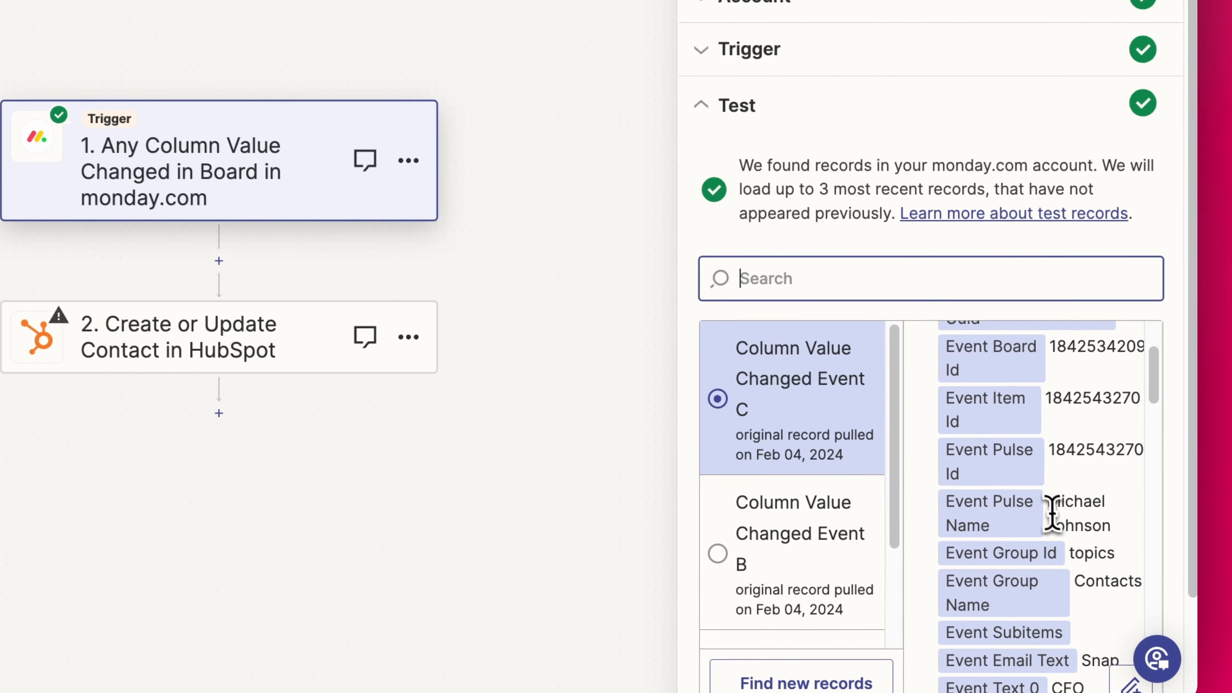
{"action": "left_click_drag", "start_coordinate": [995, 582], "coordinate": [1036, 597]}
{"action": "left_click", "coordinate": [1120, 540]}
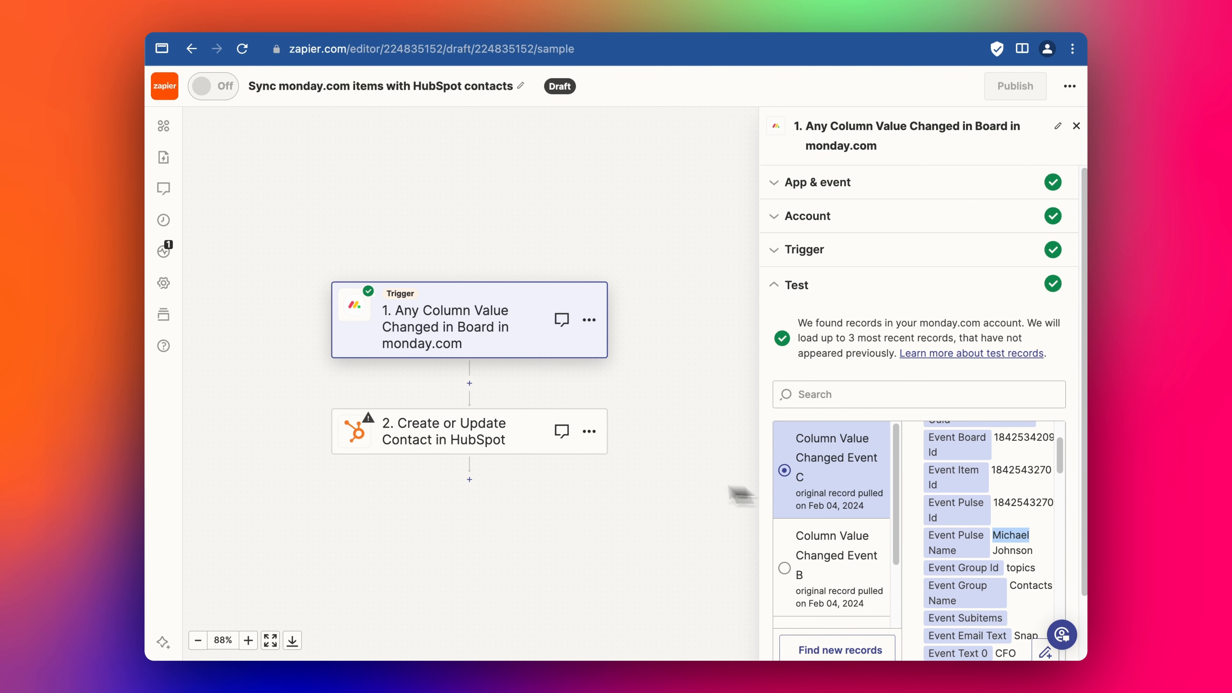
- Connect a HubSpot account to the Create or Update Contact step
{"action": "left_click", "coordinate": [514, 430]}
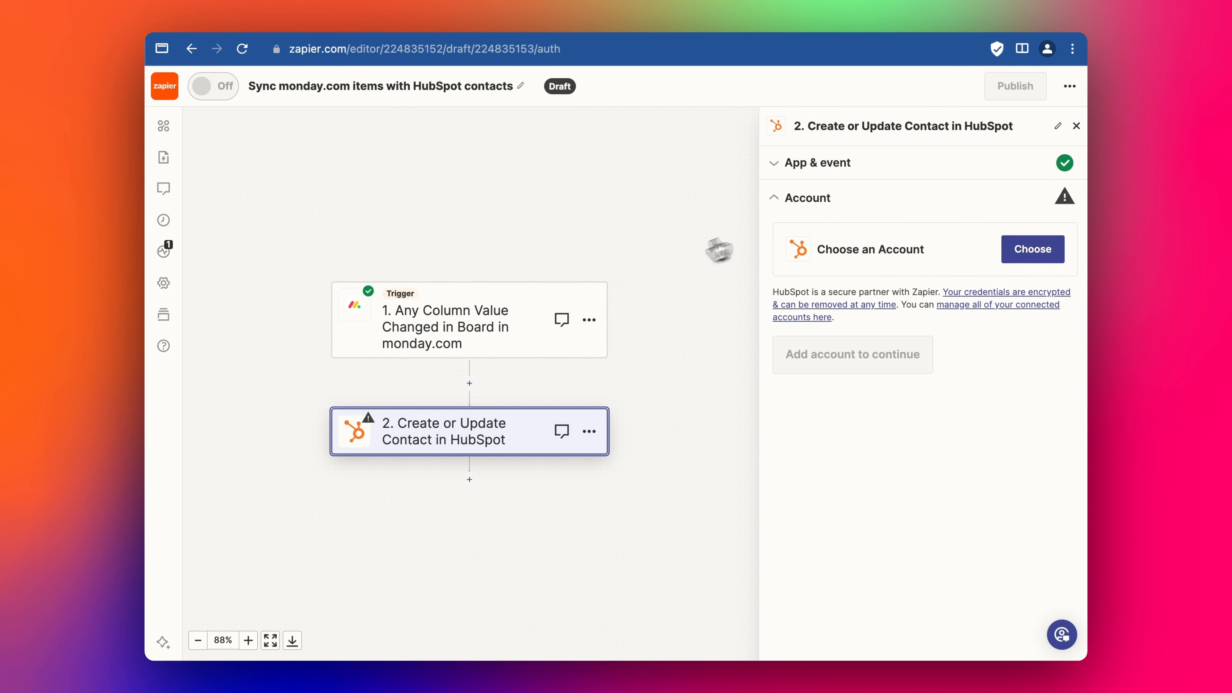
{"action": "left_click", "coordinate": [844, 168]}
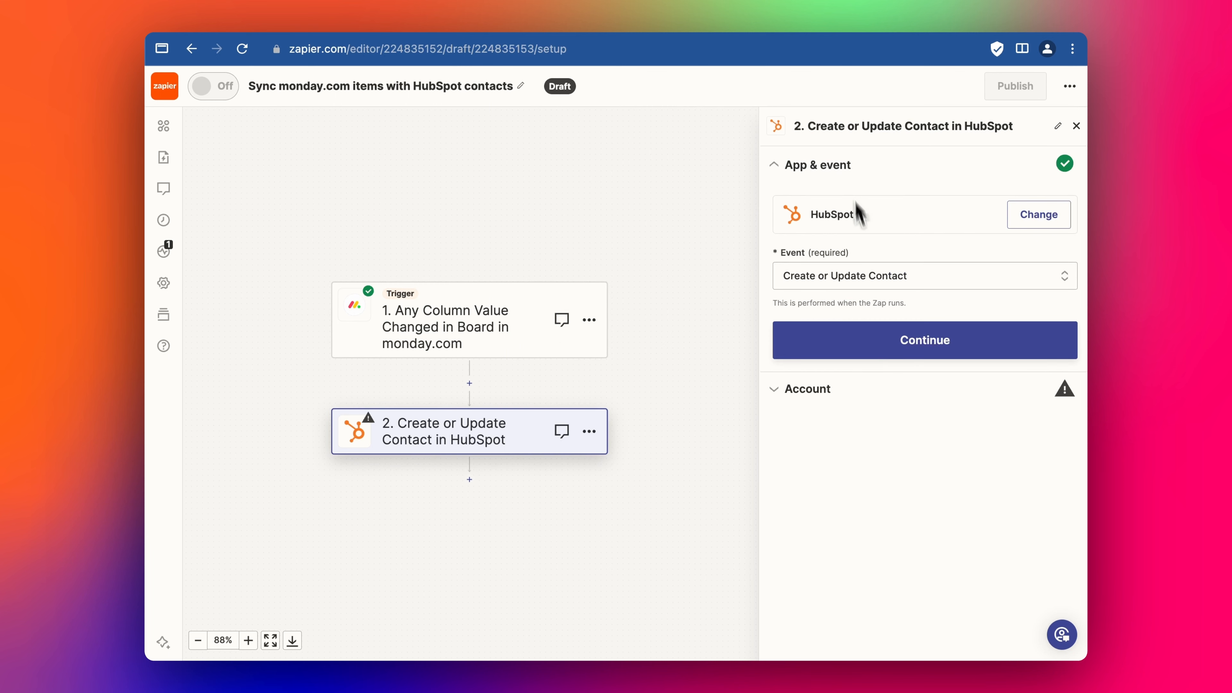
{"action": "left_click", "coordinate": [892, 331]}
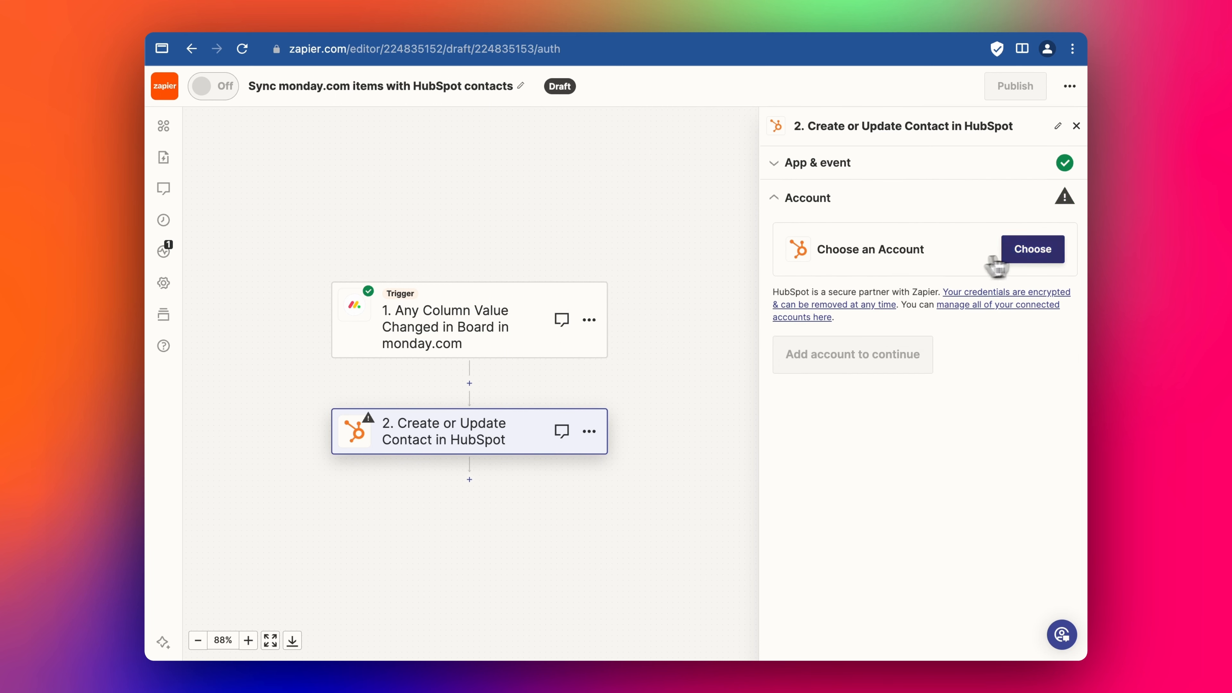
{"action": "left_click", "coordinate": [1005, 257]}
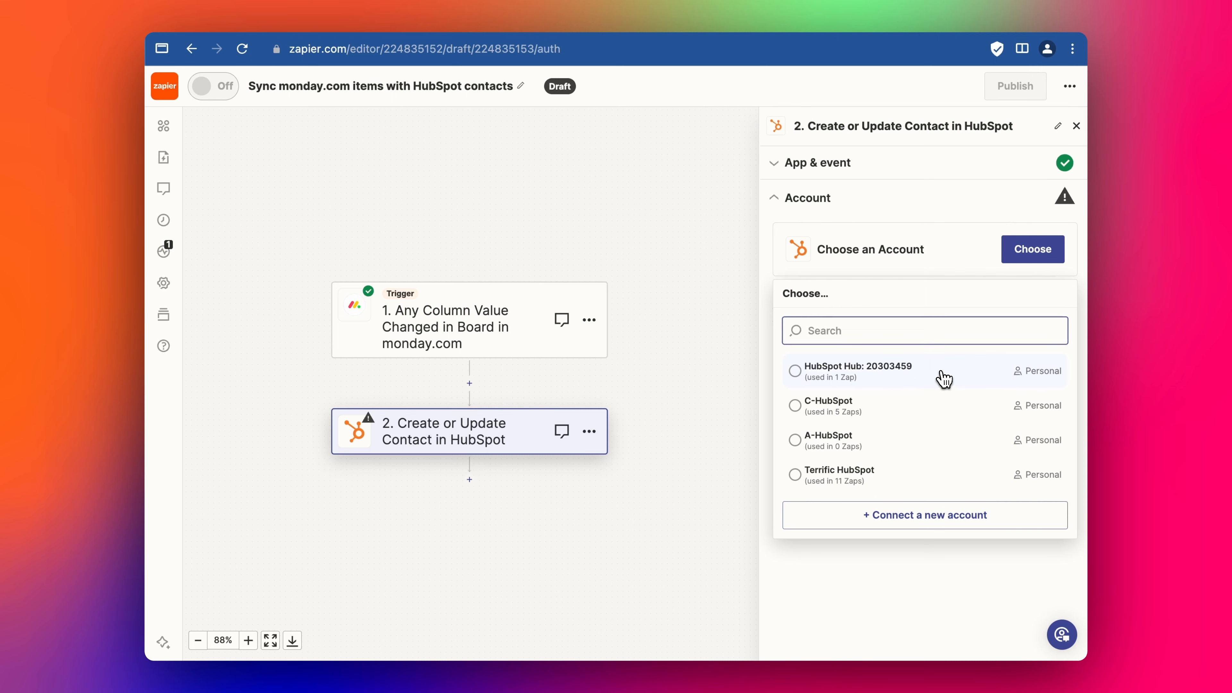
{"action": "left_click", "coordinate": [941, 372]}
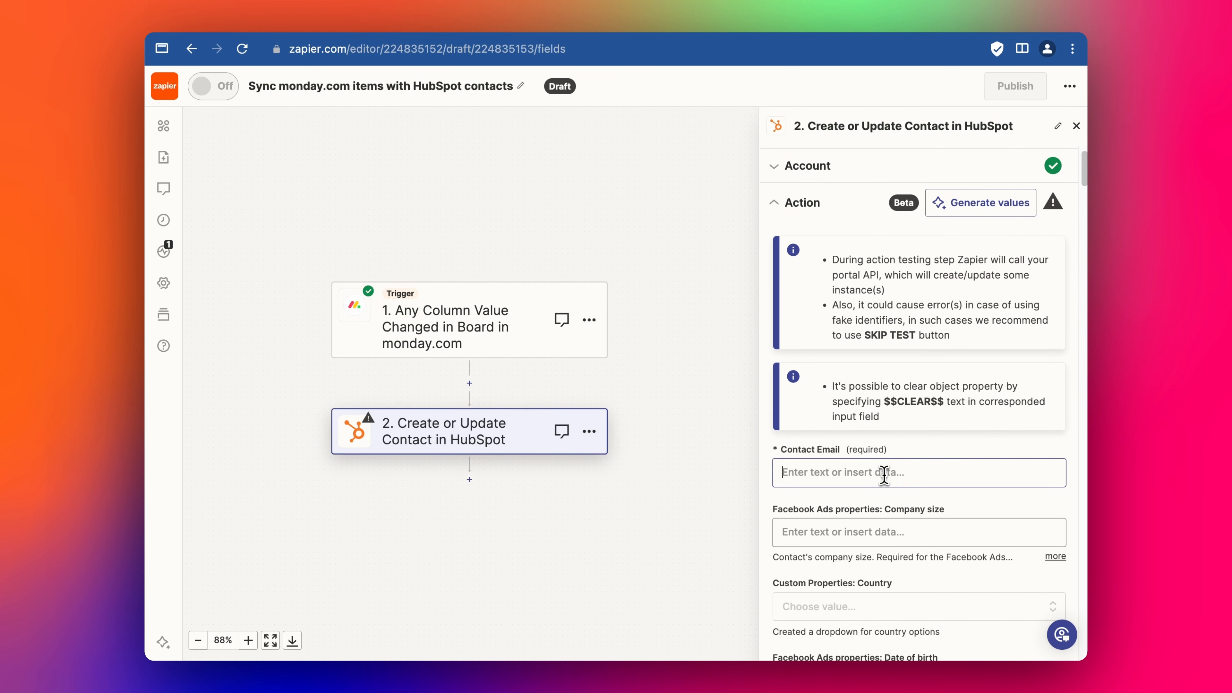
- Map the required Contact Email field to the monday.com item's Email value
{"action": "left_click", "coordinate": [884, 474]}
{"action": "scroll", "coordinate": [900, 573], "scroll_direction": "down", "scroll_amount": 1}
{"action": "left_click", "coordinate": [885, 507]}
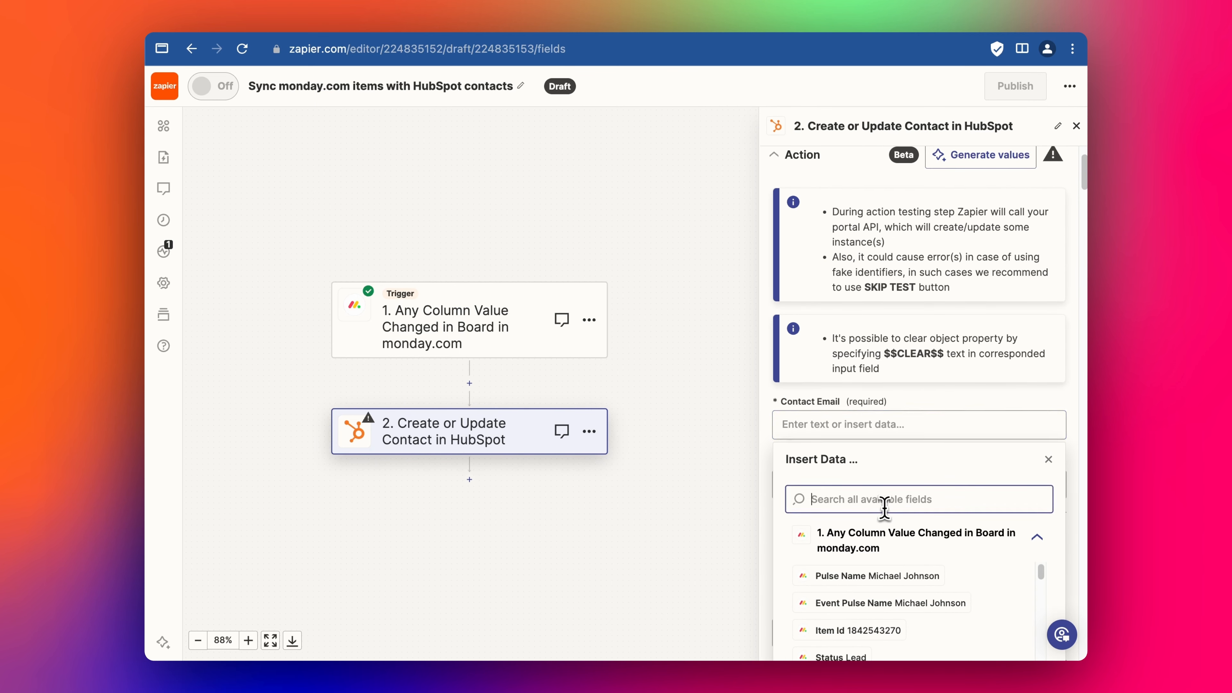
{"action": "type", "text": "email"}
{"action": "left_click", "coordinate": [879, 577]}
{"action": "scroll", "coordinate": [939, 394], "scroll_direction": "down", "scroll_amount": 1}
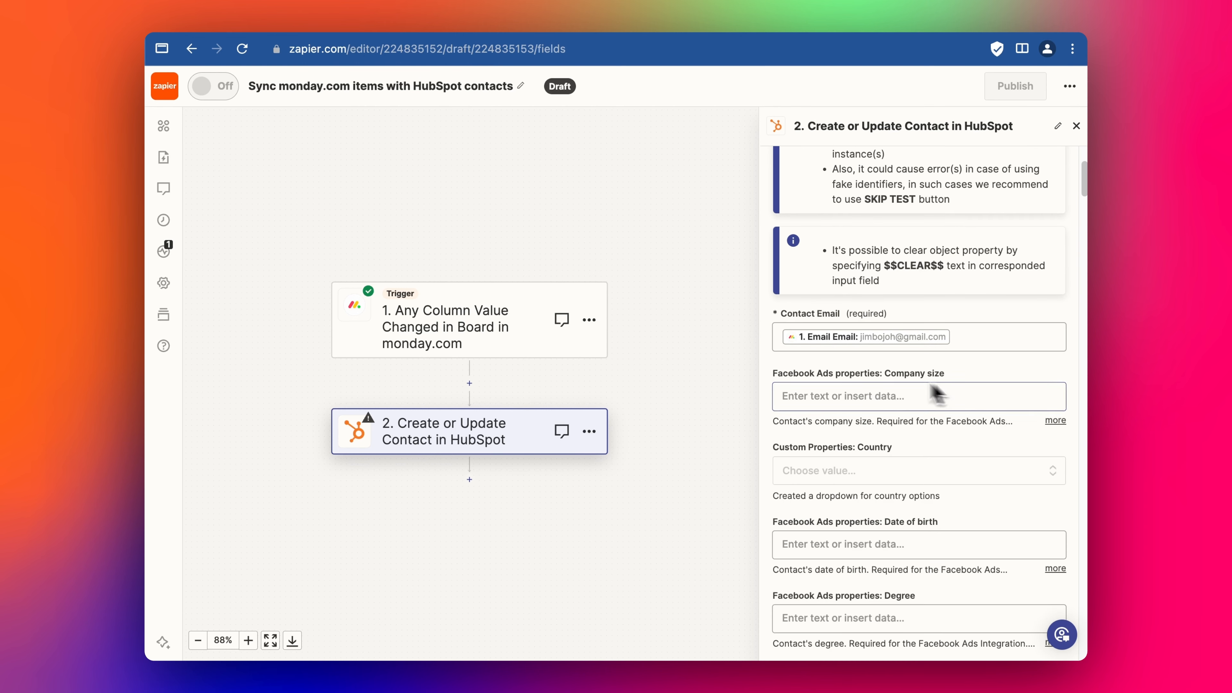
- Try putting the full-name Pulse Name into First Name, then remove it
{"action": "key", "text": "super+f"}
{"action": "type", "text": "first"}
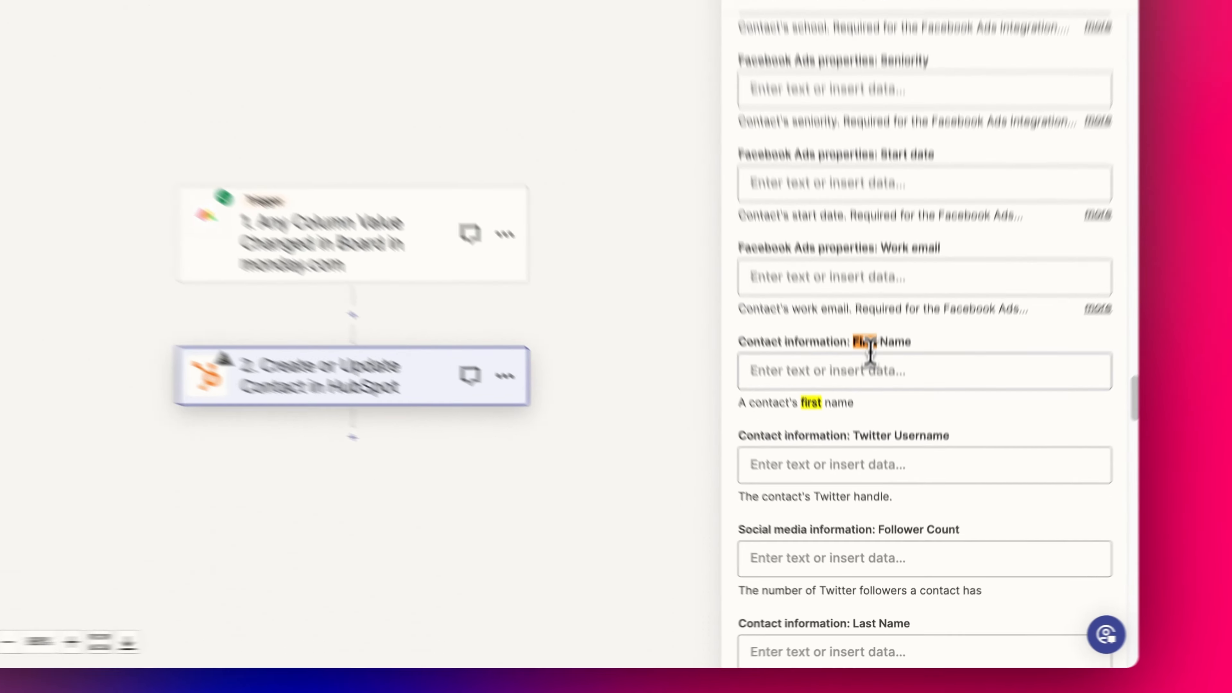
{"action": "left_click", "coordinate": [859, 427]}
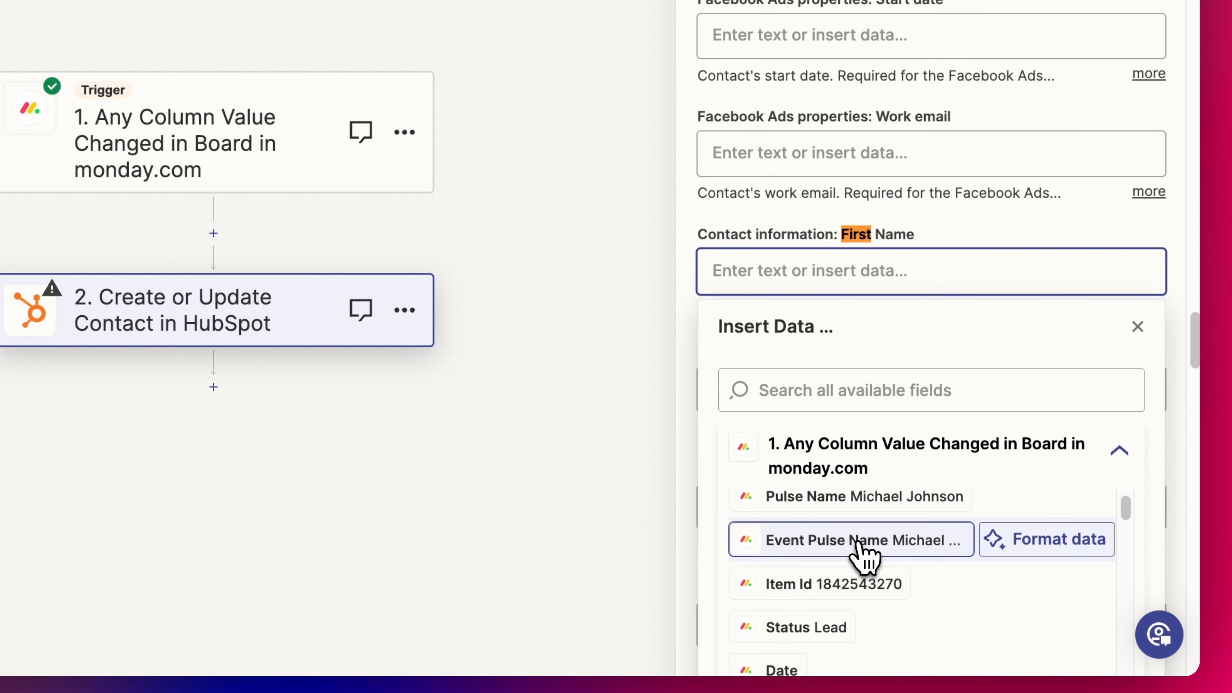
{"action": "left_click", "coordinate": [855, 512]}
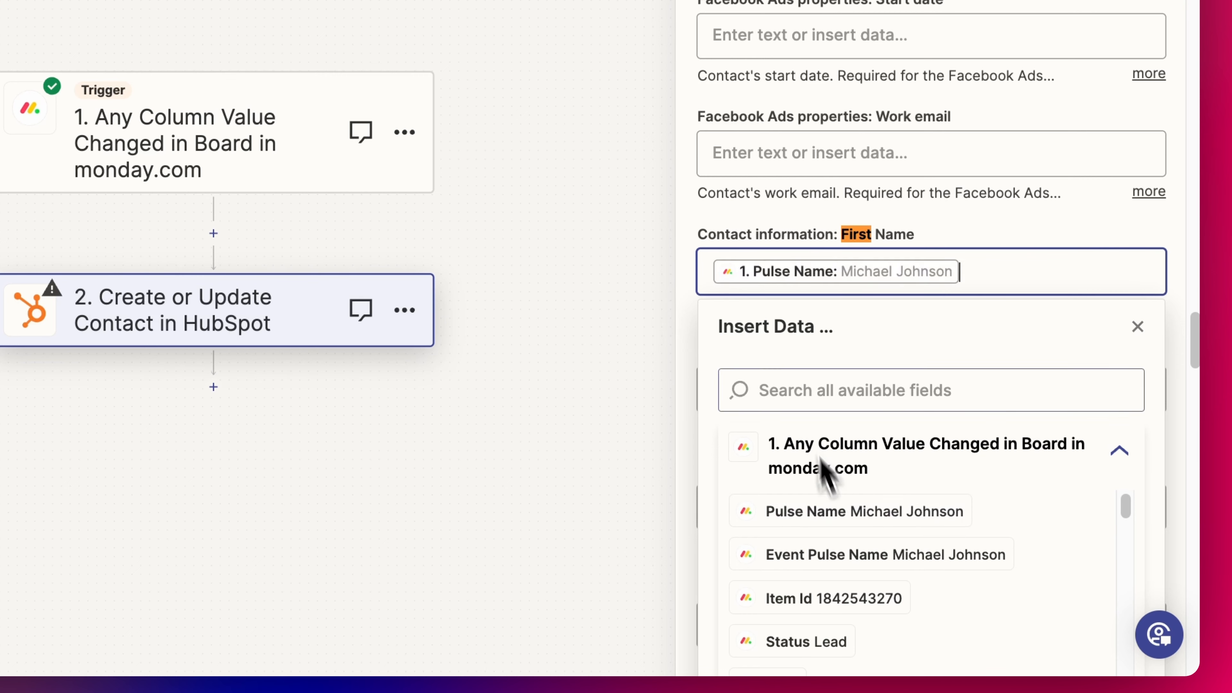
{"action": "key", "text": "BackSpace"}
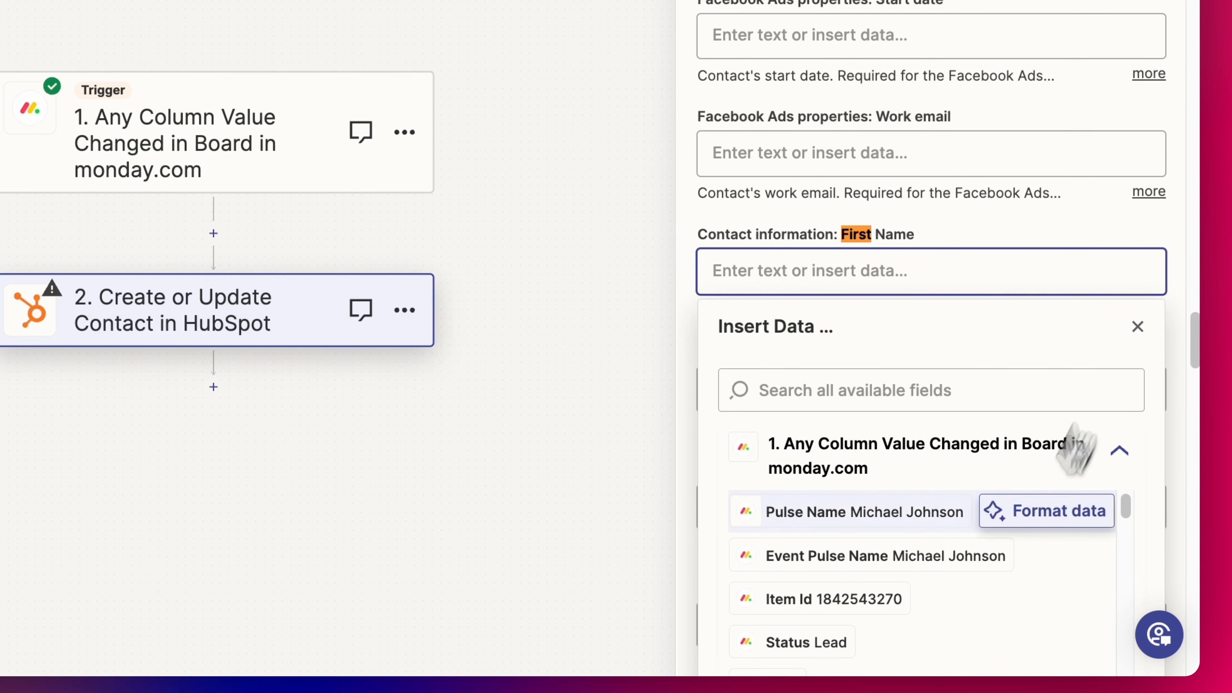
- Create a Formatter step described as 'Split name into first name and last name'
{"action": "left_click", "coordinate": [1039, 515]}
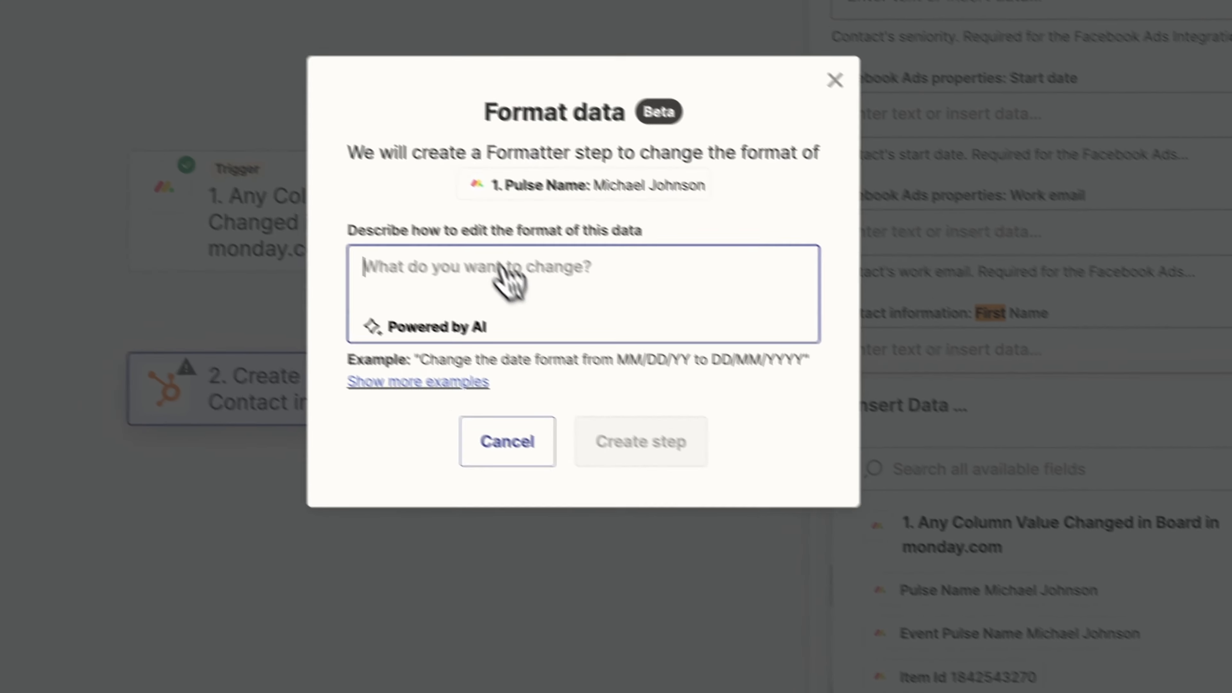
{"action": "type", "text": "Sp"}
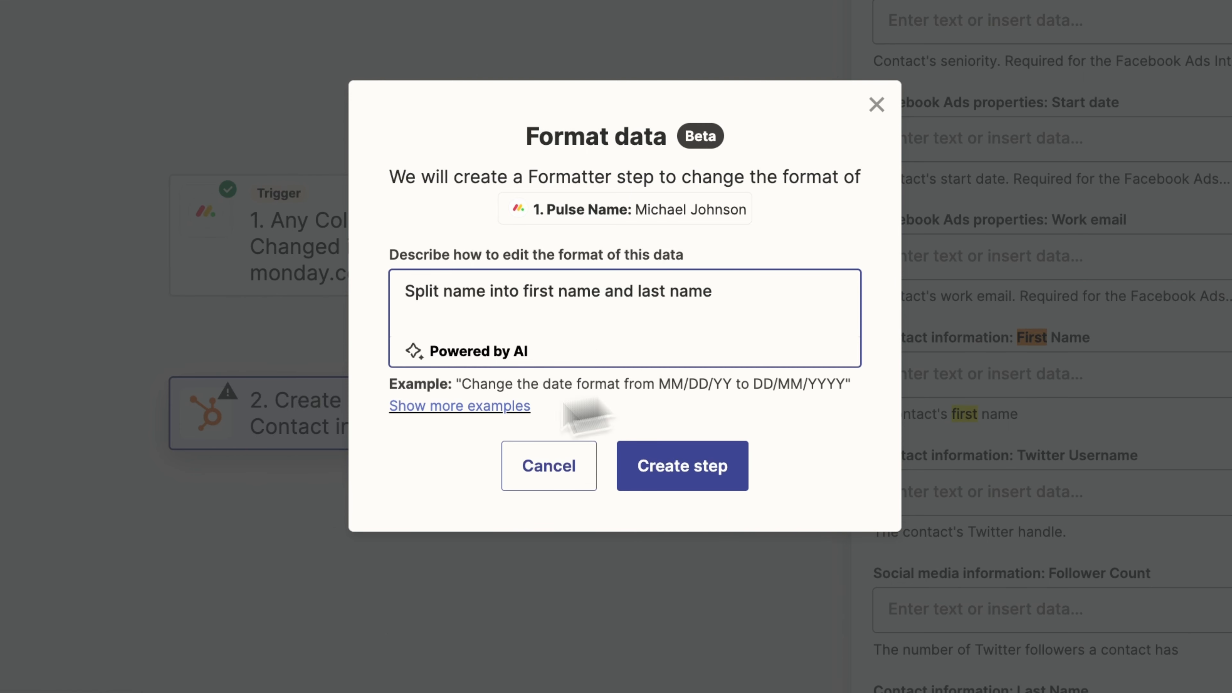
{"action": "left_click", "coordinate": [677, 468]}
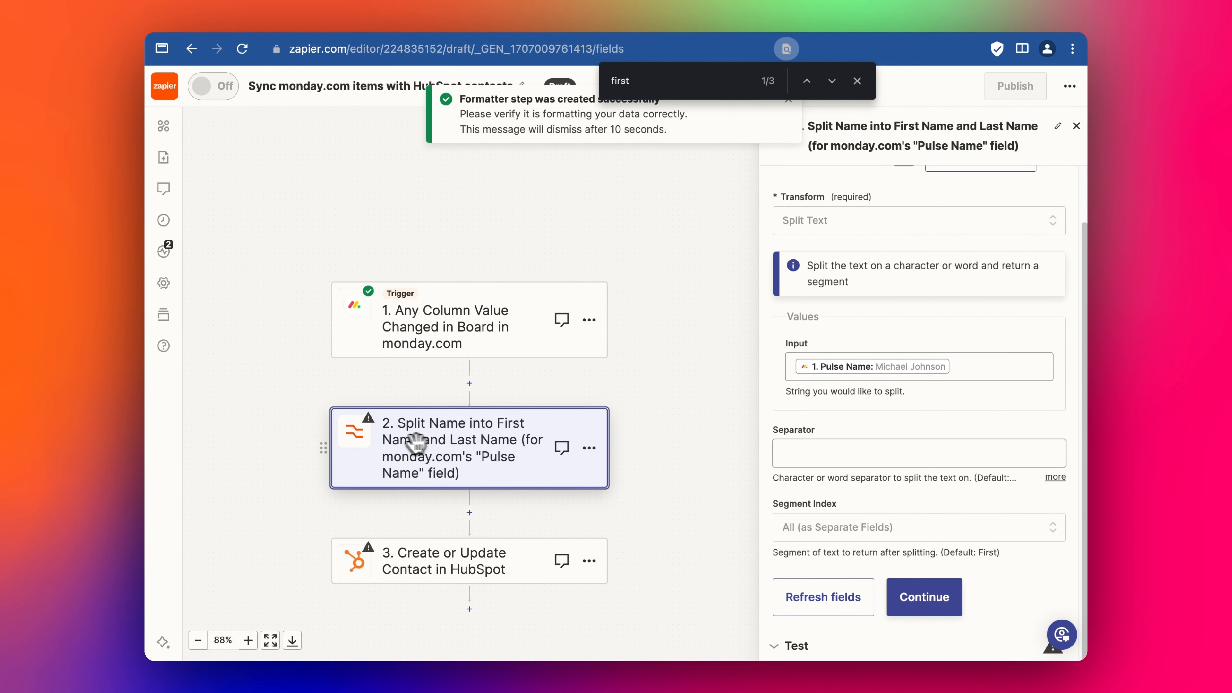
- Review the split-name step's Split Text transform and its separator setting
{"action": "left_click", "coordinate": [461, 440]}
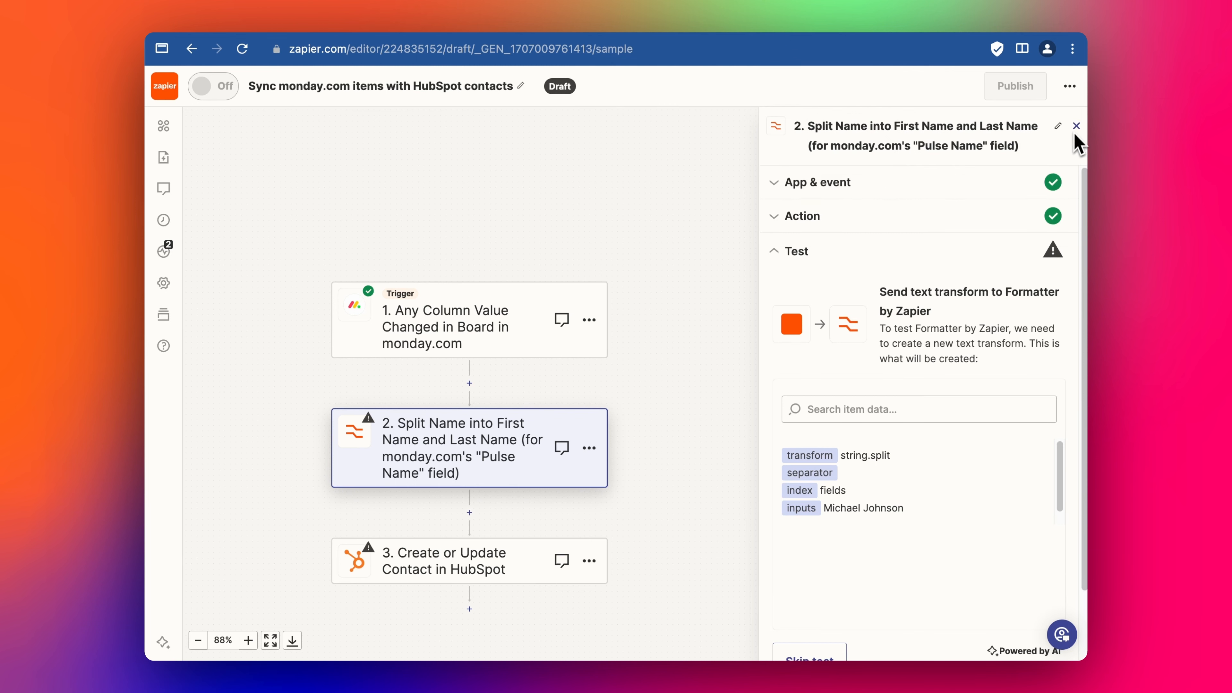
{"action": "left_click", "coordinate": [937, 193]}
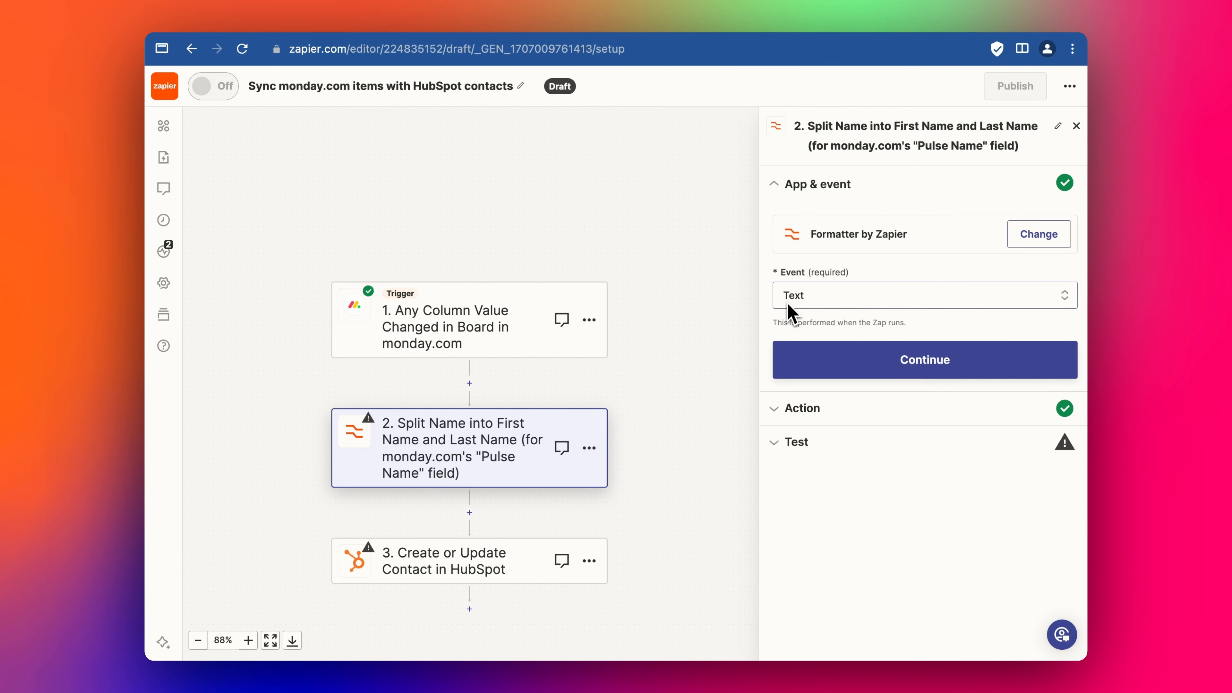
{"action": "left_click", "coordinate": [817, 406]}
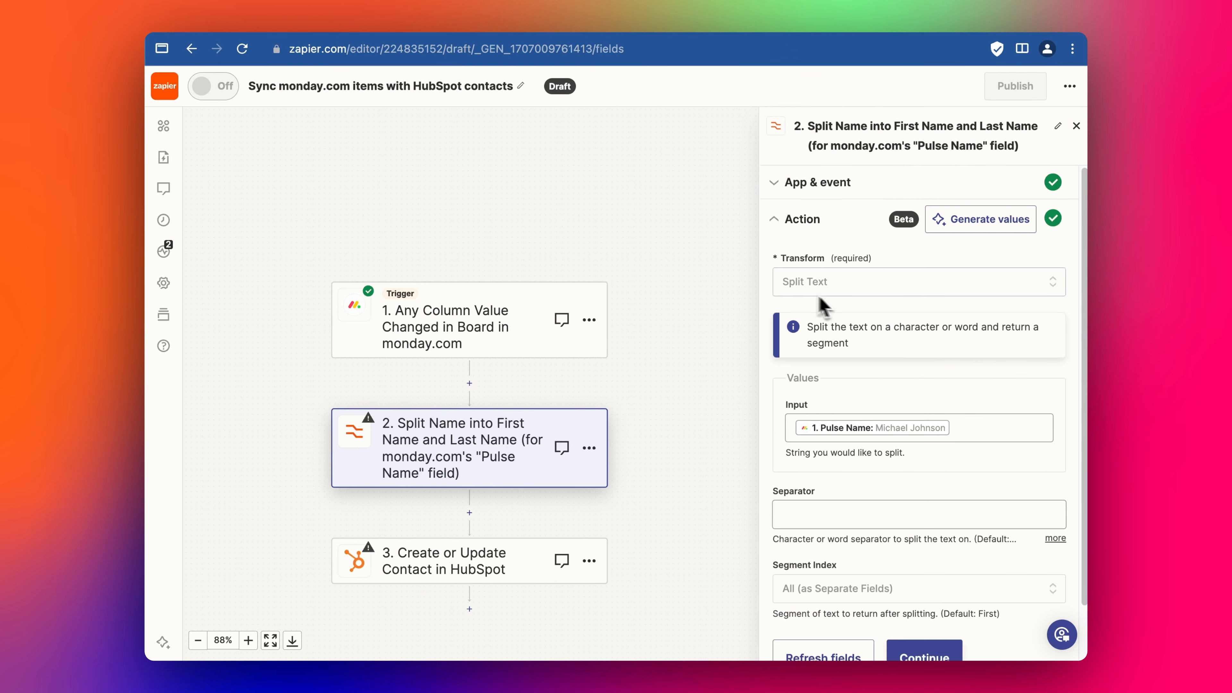
{"action": "scroll", "coordinate": [883, 430], "scroll_direction": "down", "scroll_amount": 1}
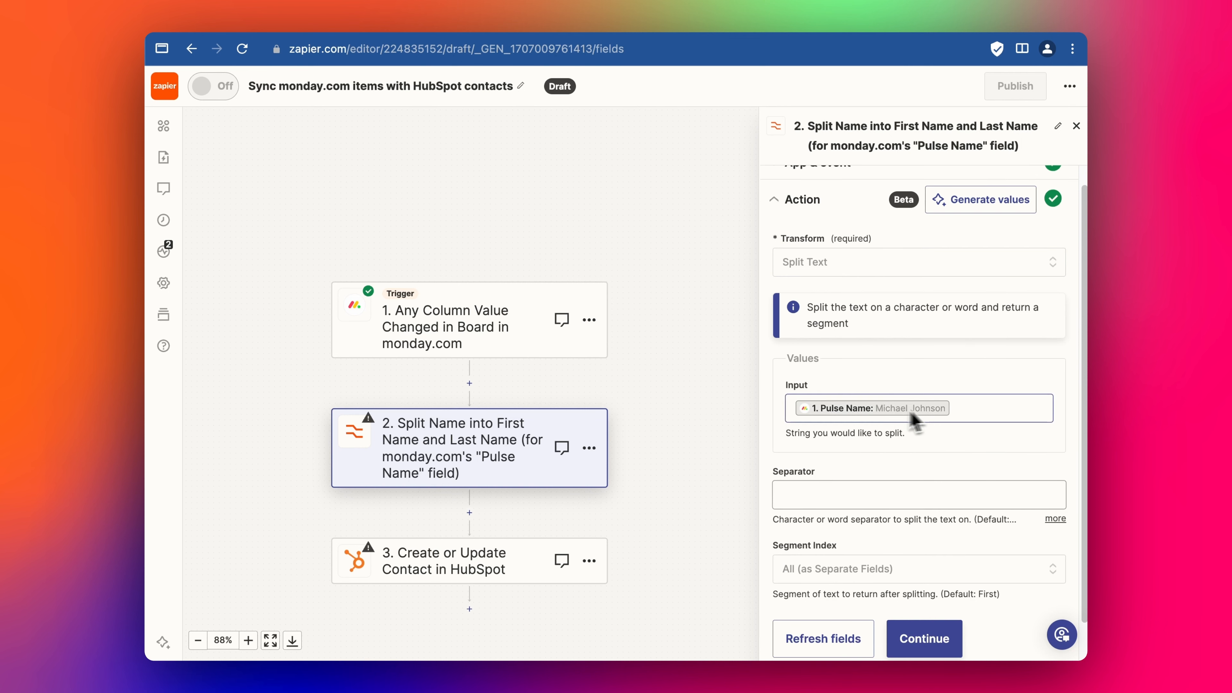
{"action": "scroll", "coordinate": [933, 425], "scroll_direction": "down", "scroll_amount": 2}
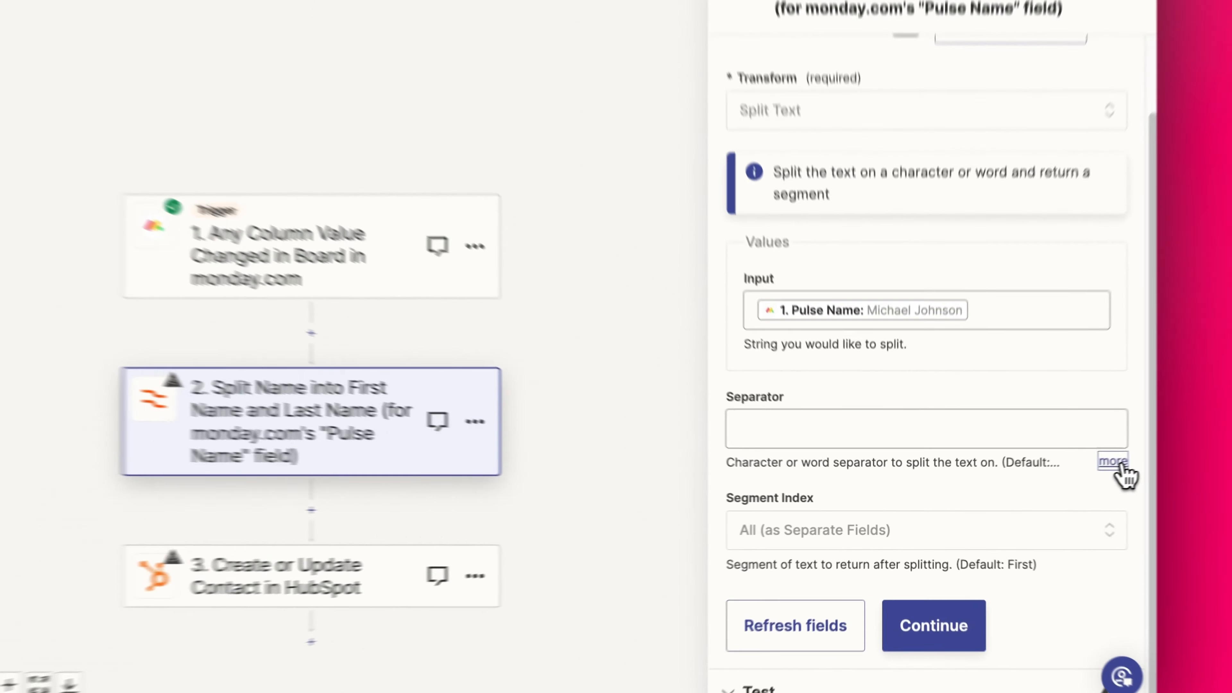
{"action": "left_click", "coordinate": [1056, 477]}
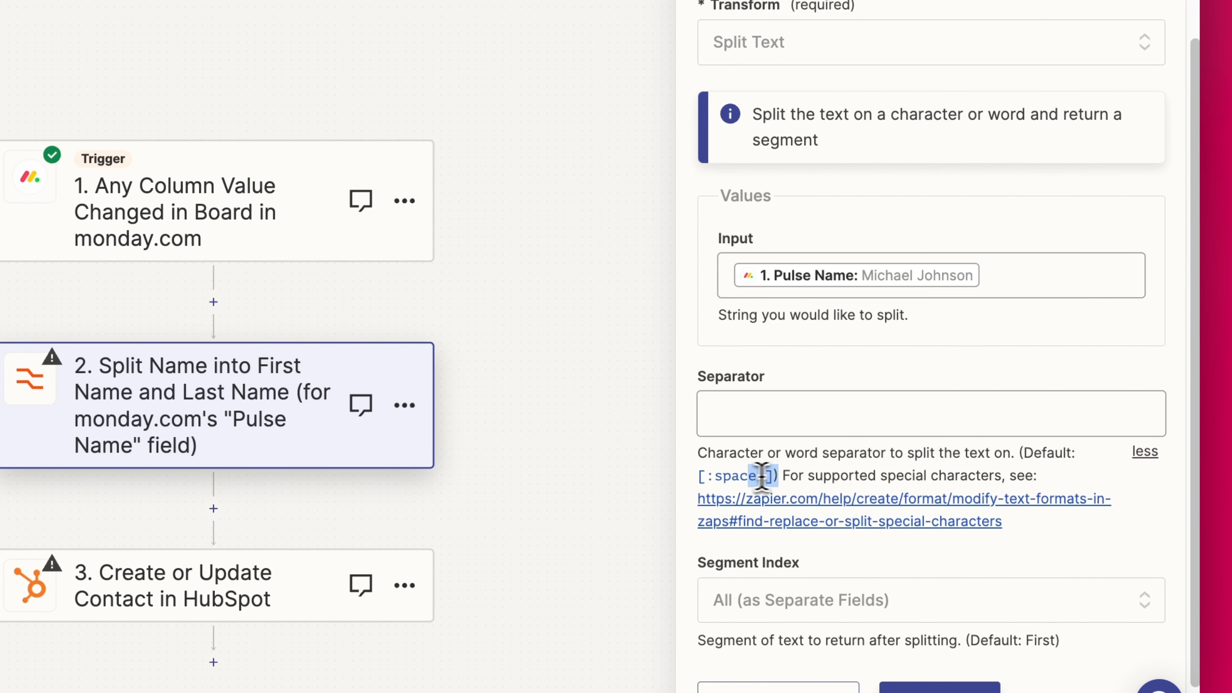
{"action": "left_click_drag", "start_coordinate": [711, 479], "coordinate": [702, 479]}
{"action": "left_click", "coordinate": [704, 478]}
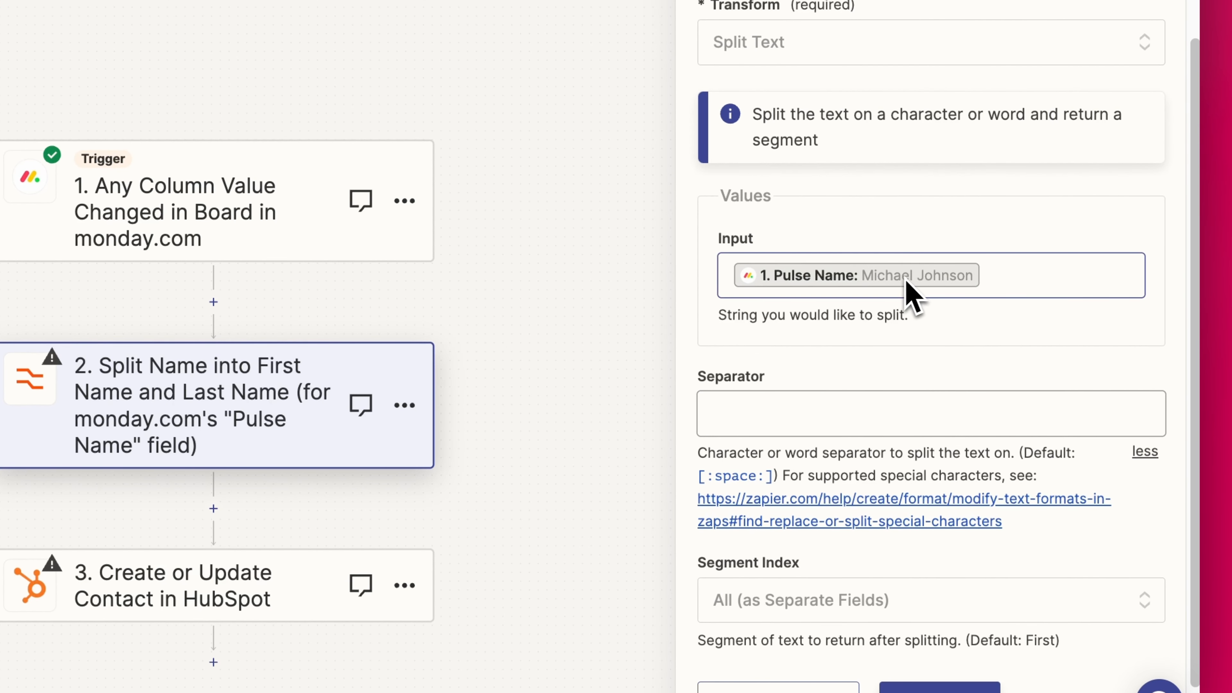
- Keep Segment Index as All as Separate Fields and test the split step
{"action": "scroll", "coordinate": [924, 291], "scroll_direction": "down", "scroll_amount": 1}
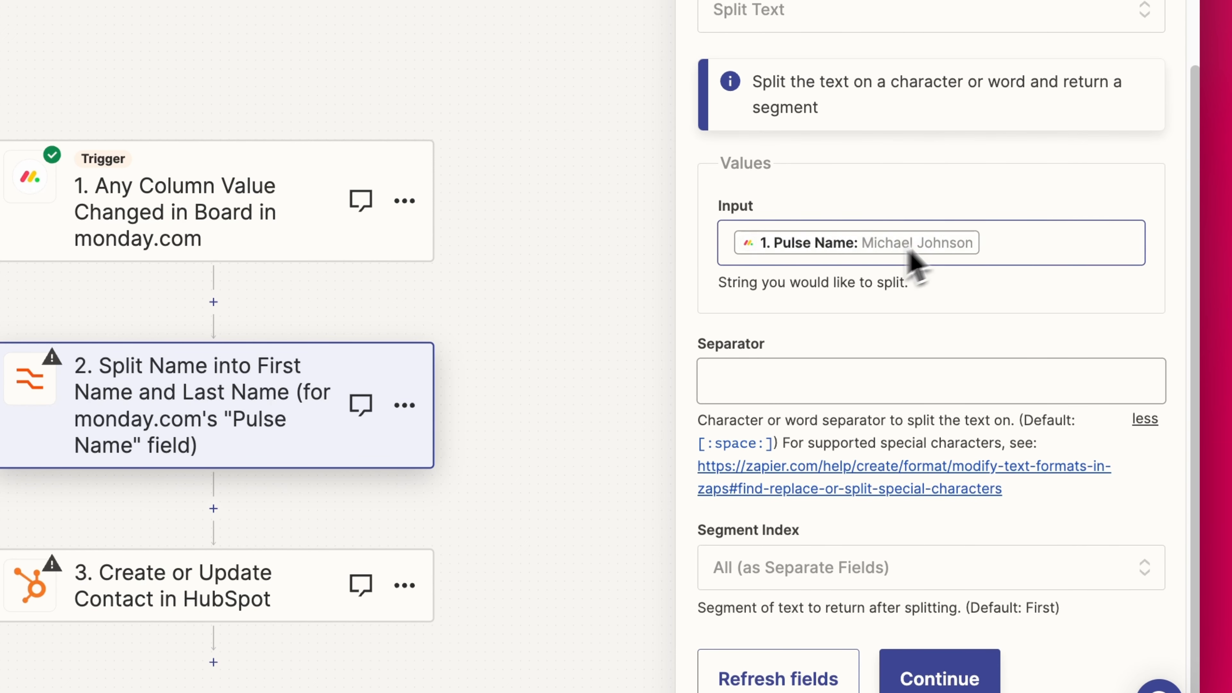
{"action": "scroll", "coordinate": [999, 369], "scroll_direction": "down", "scroll_amount": 1}
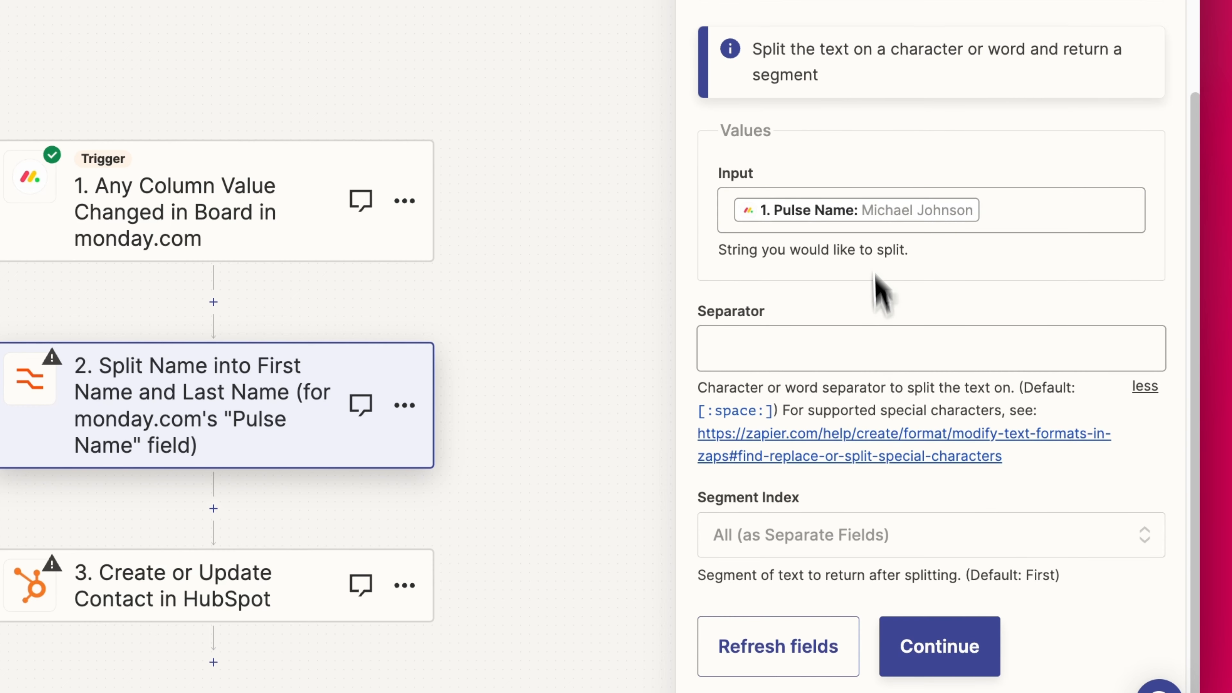
{"action": "left_click", "coordinate": [1010, 550]}
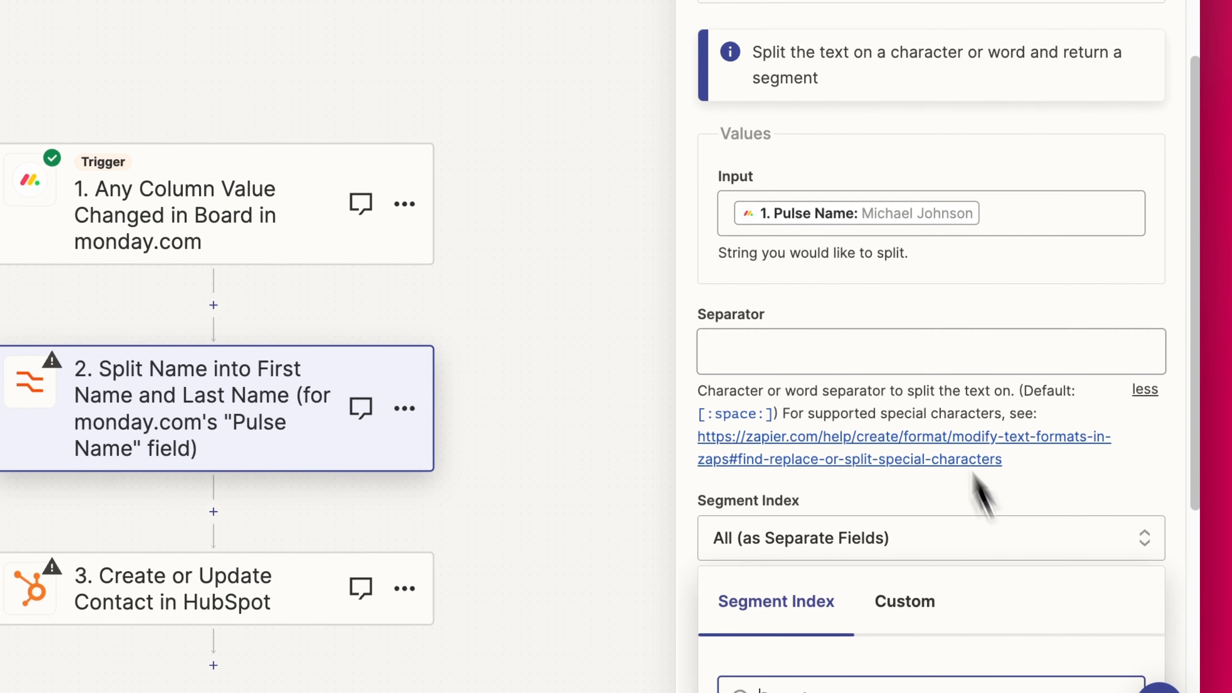
{"action": "scroll", "coordinate": [902, 437], "scroll_direction": "down", "scroll_amount": 5}
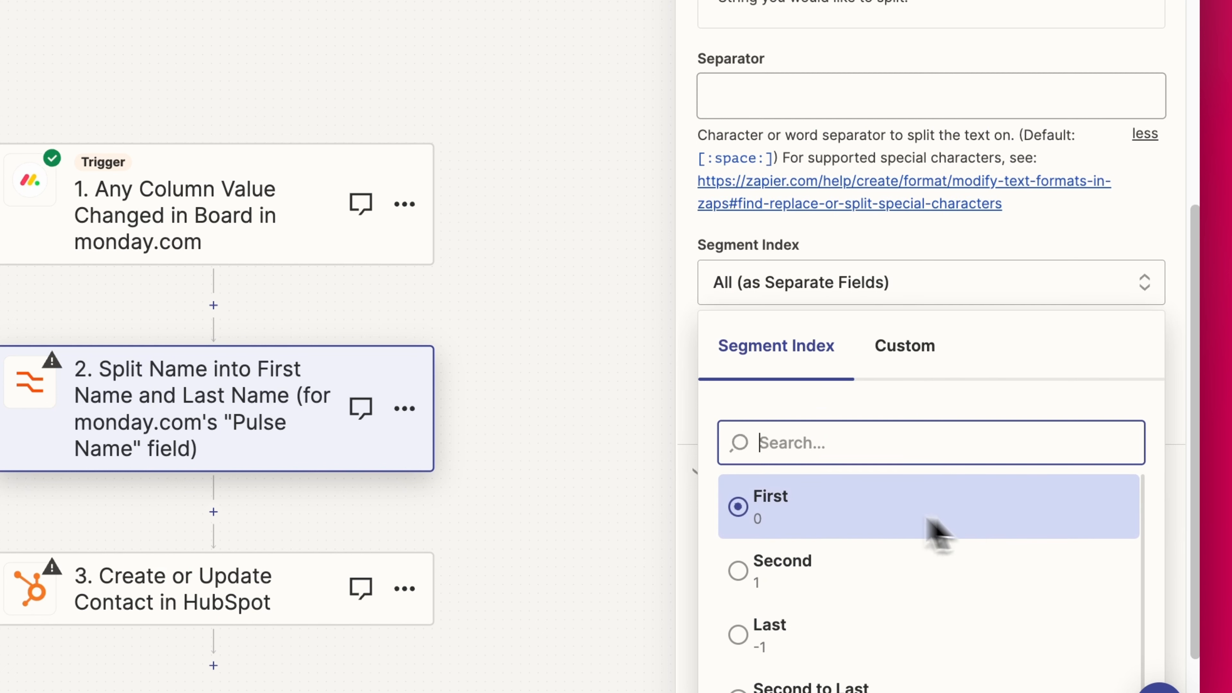
{"action": "scroll", "coordinate": [967, 243], "scroll_direction": "up", "scroll_amount": 5}
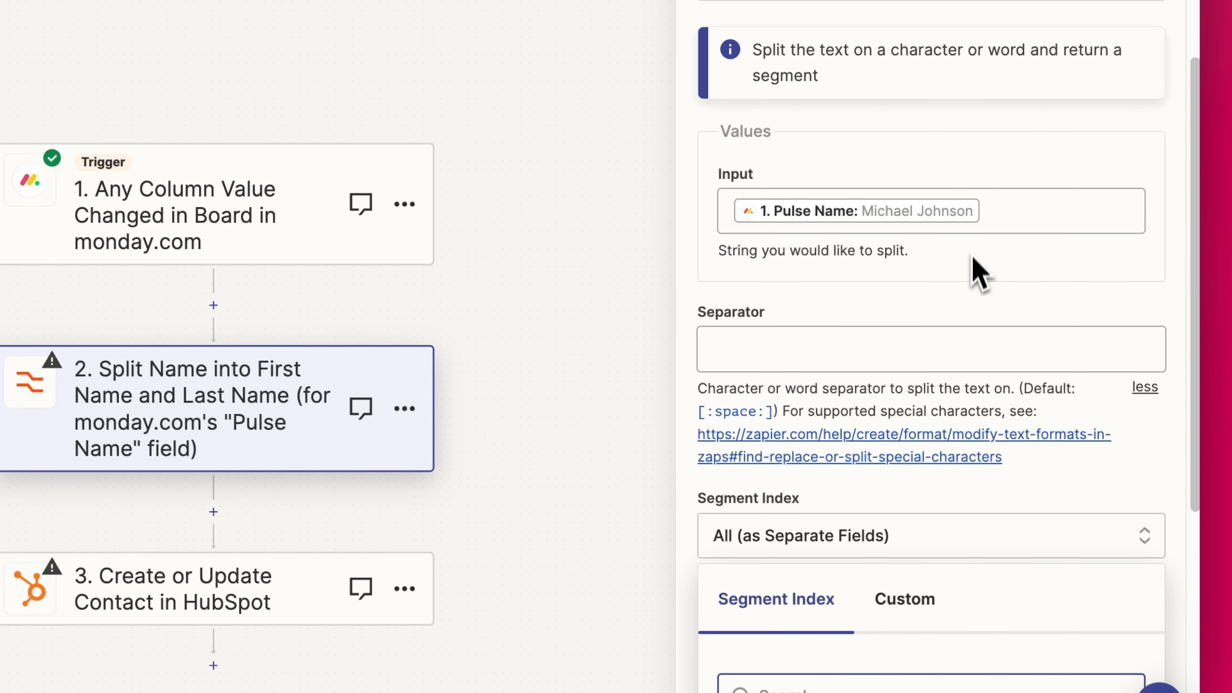
{"action": "scroll", "coordinate": [972, 257], "scroll_direction": "down", "scroll_amount": 1}
{"action": "left_click", "coordinate": [1156, 438]}
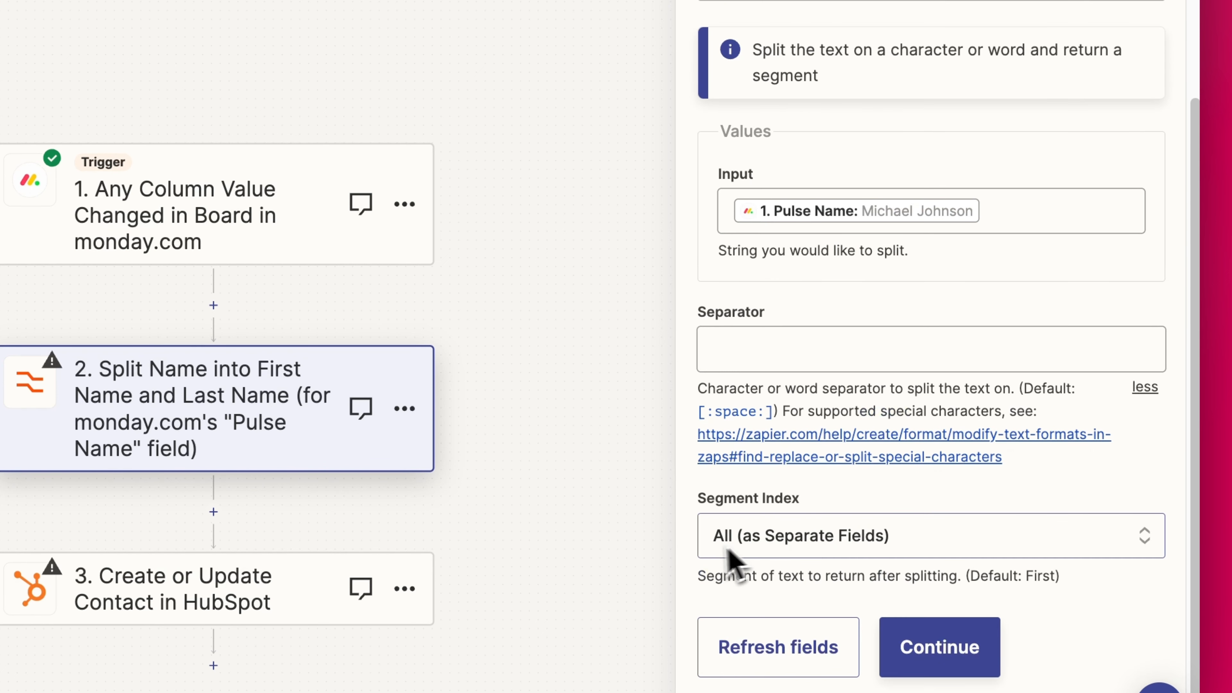
{"action": "left_click", "coordinate": [939, 646]}
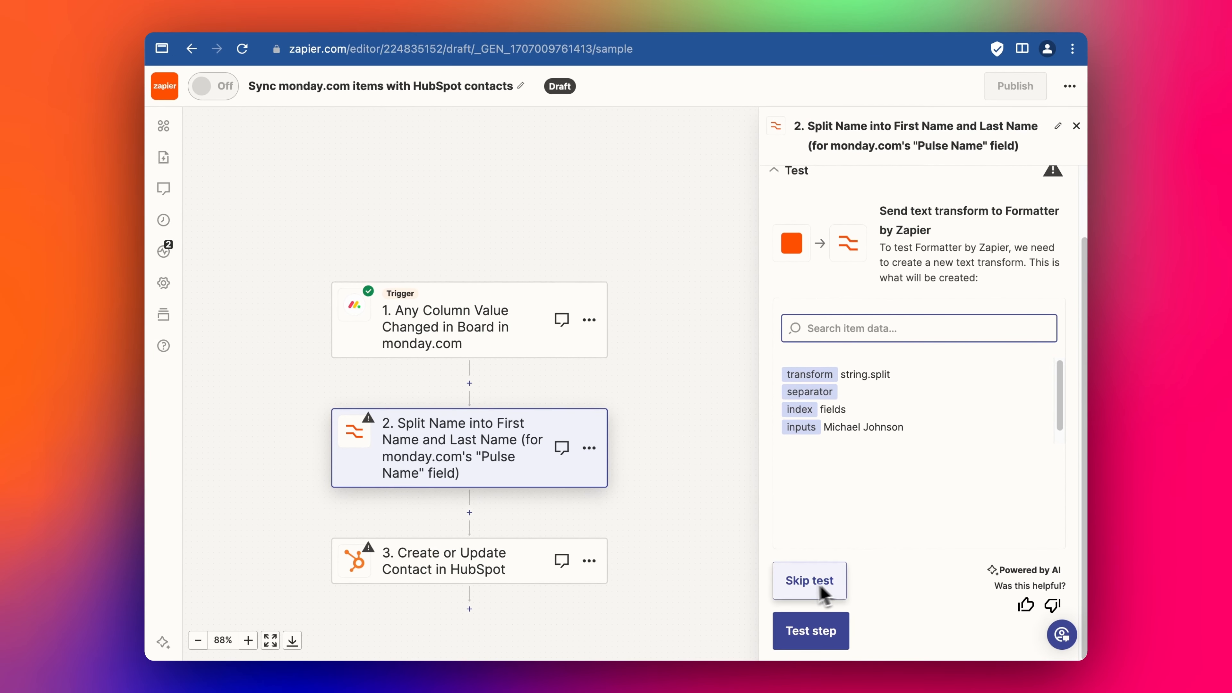
{"action": "left_click", "coordinate": [827, 632]}
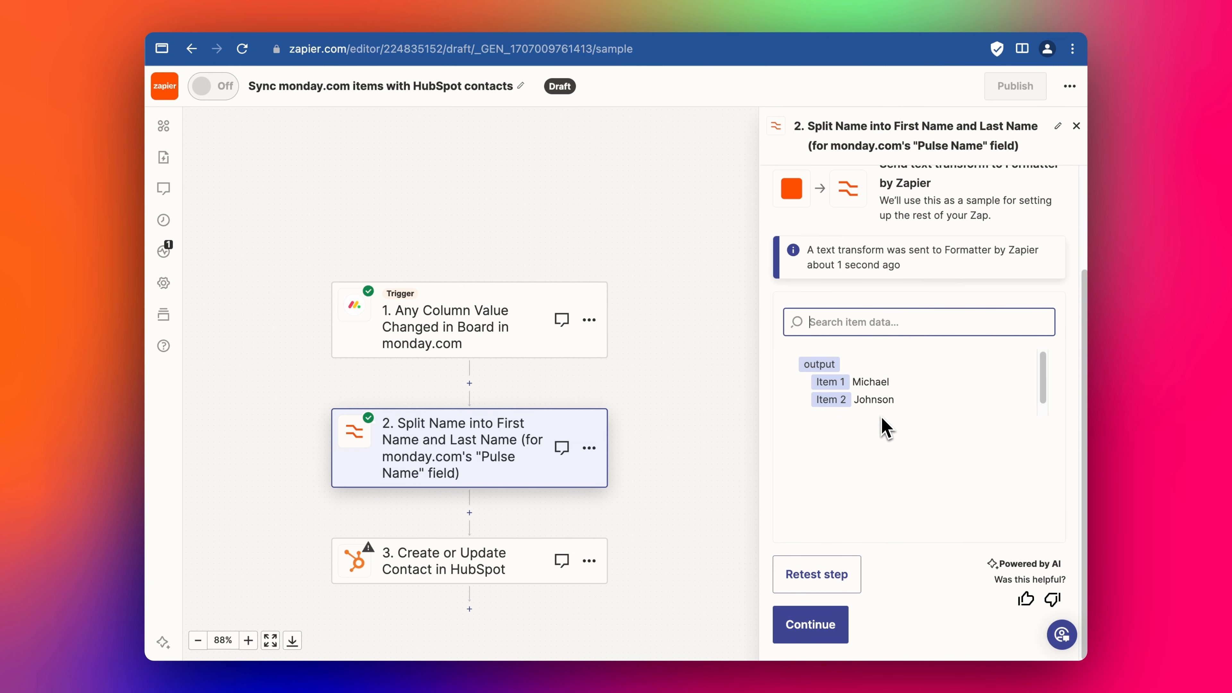
- Map the HubSpot contact's First Name to the split step's Output Item 1
{"action": "left_click", "coordinate": [820, 641]}
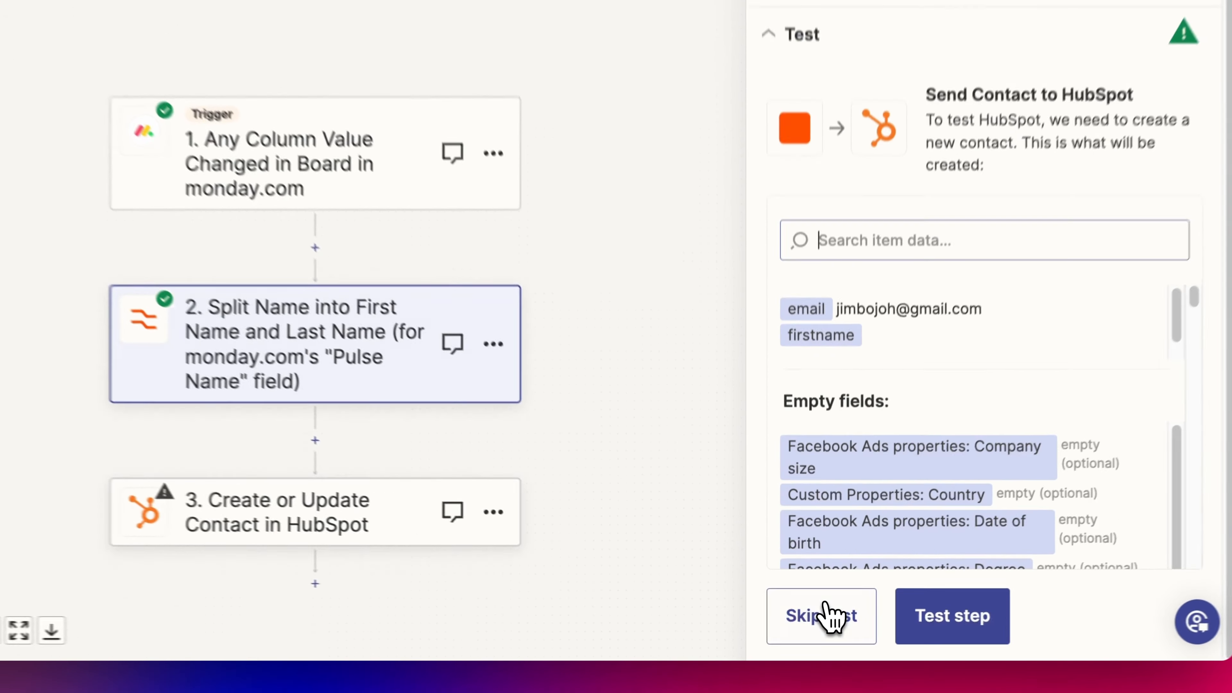
{"action": "scroll", "coordinate": [809, 536], "scroll_direction": "down", "scroll_amount": 2}
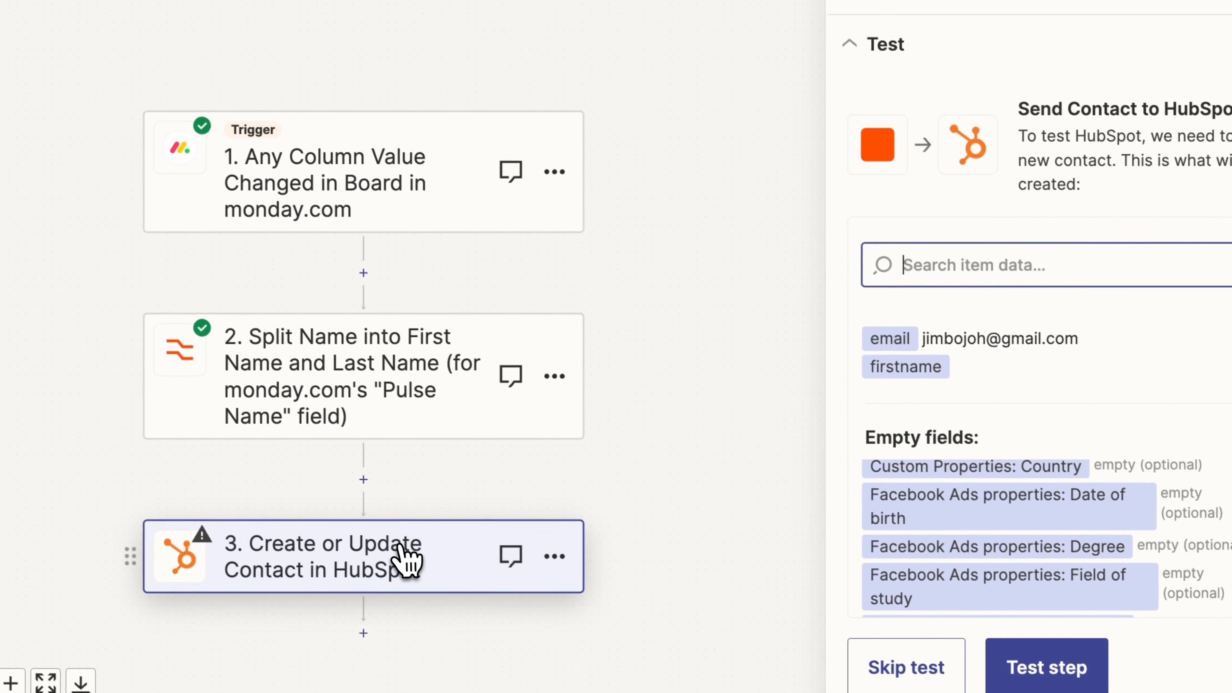
{"action": "left_click", "coordinate": [798, 172]}
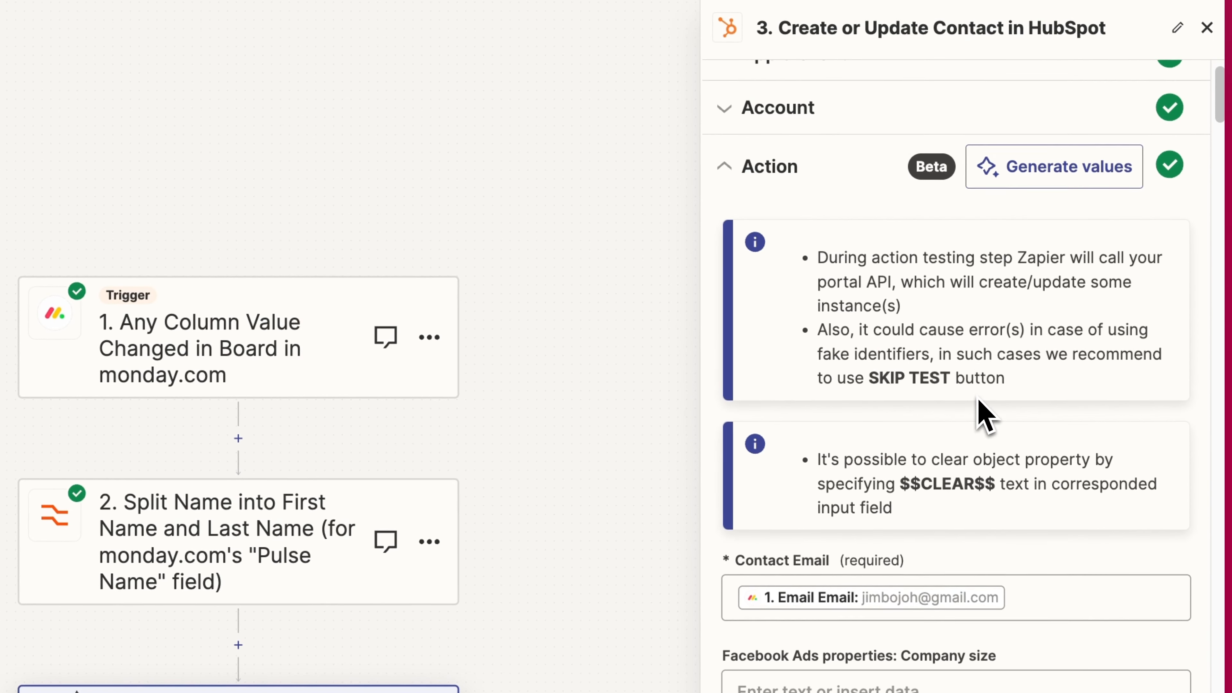
{"action": "scroll", "coordinate": [978, 397], "scroll_direction": "down", "scroll_amount": 1}
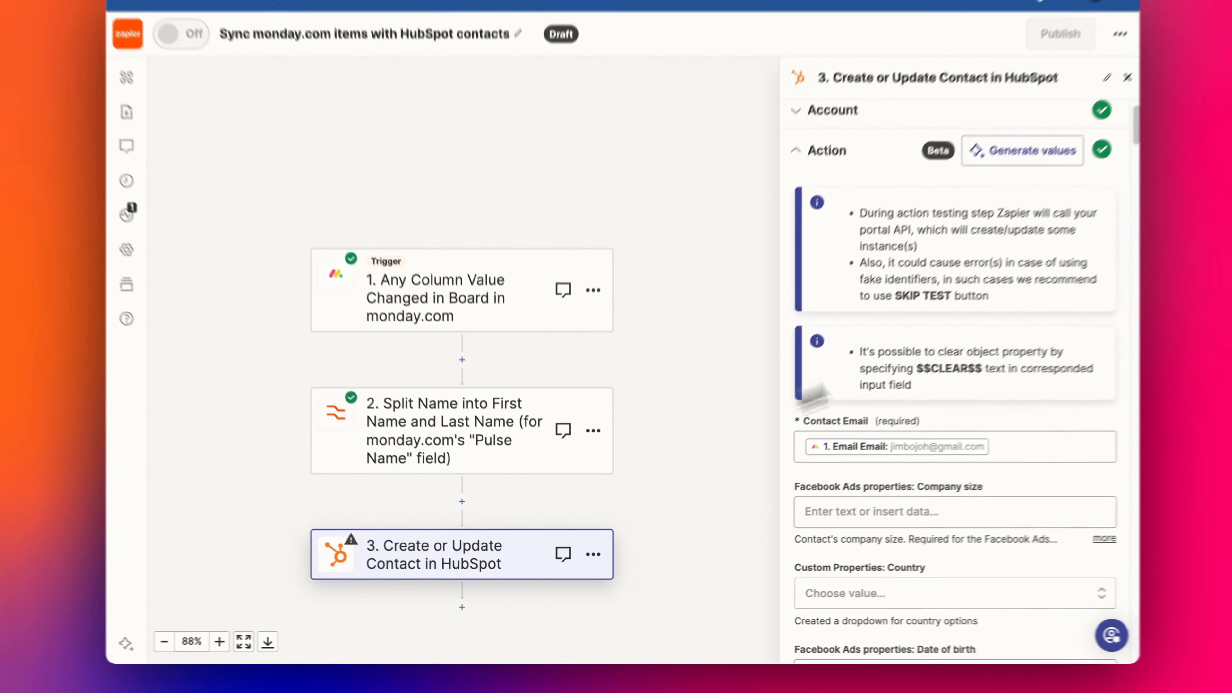
{"action": "scroll", "coordinate": [936, 392], "scroll_direction": "down", "scroll_amount": 1}
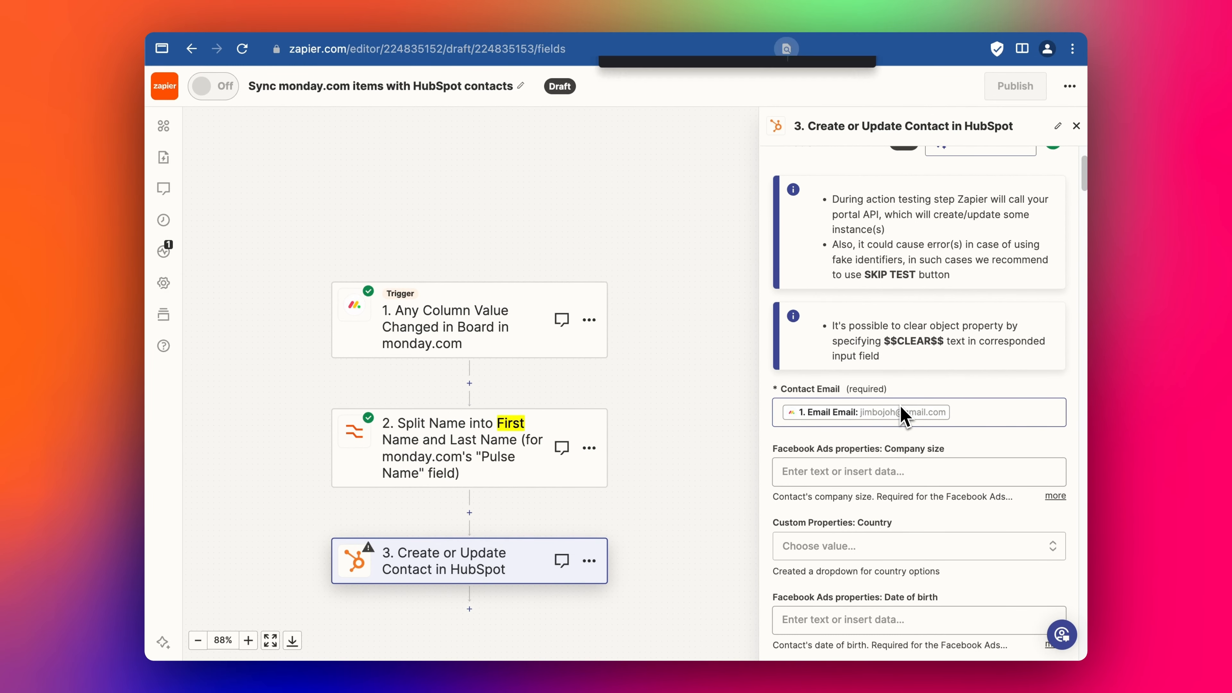
{"action": "type", "text": "first na"}
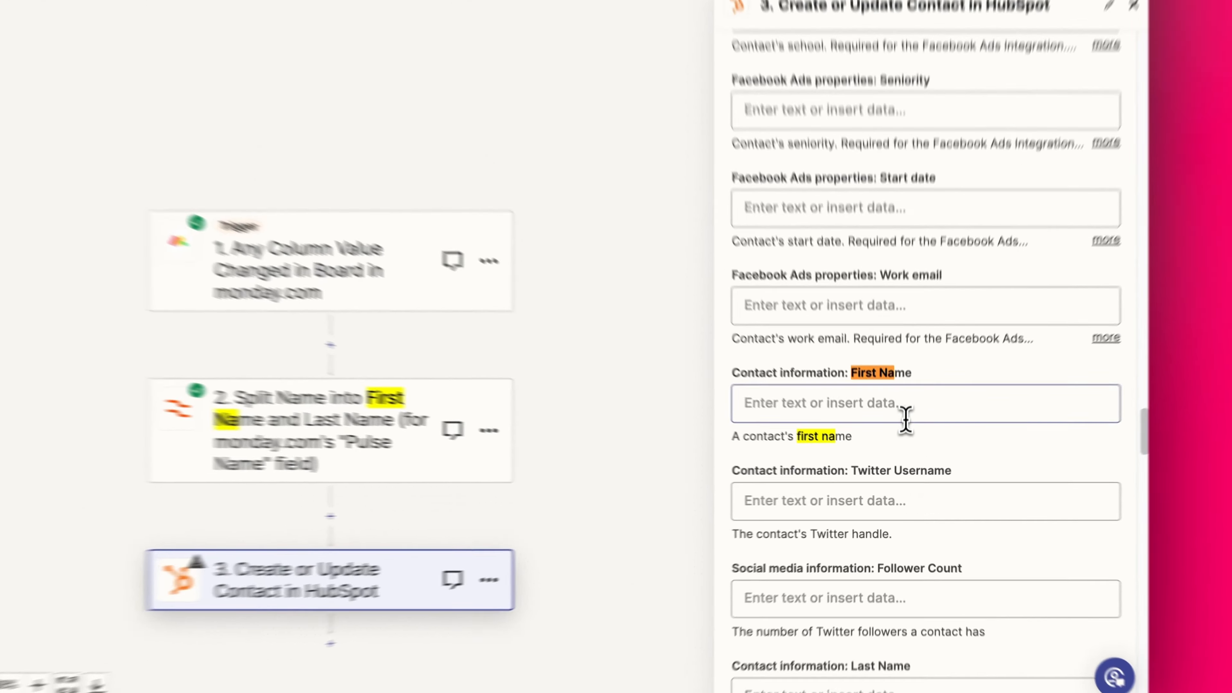
{"action": "left_click", "coordinate": [905, 416]}
{"action": "scroll", "coordinate": [907, 446], "scroll_direction": "down", "scroll_amount": 3}
{"action": "left_click", "coordinate": [878, 426]}
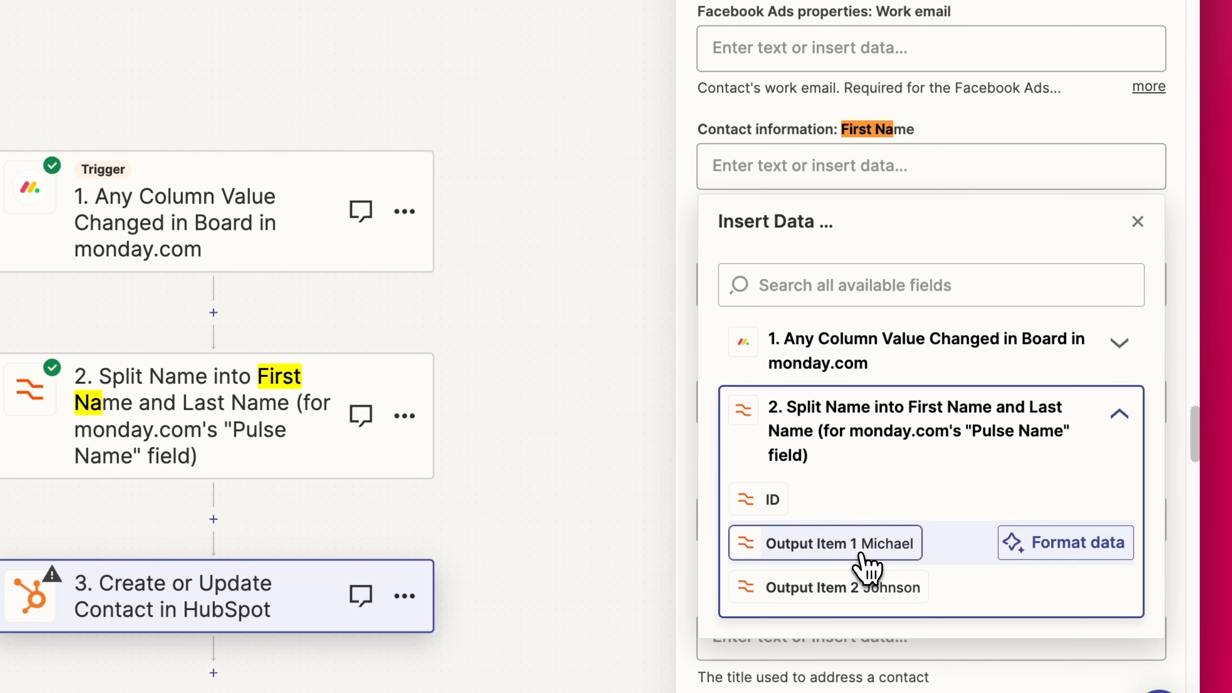
{"action": "left_click", "coordinate": [863, 553]}
- Map the HubSpot contact's Last Name to the split step's Output Item 2
{"action": "key", "text": "super+f"}
{"action": "type", "text": "last n"}
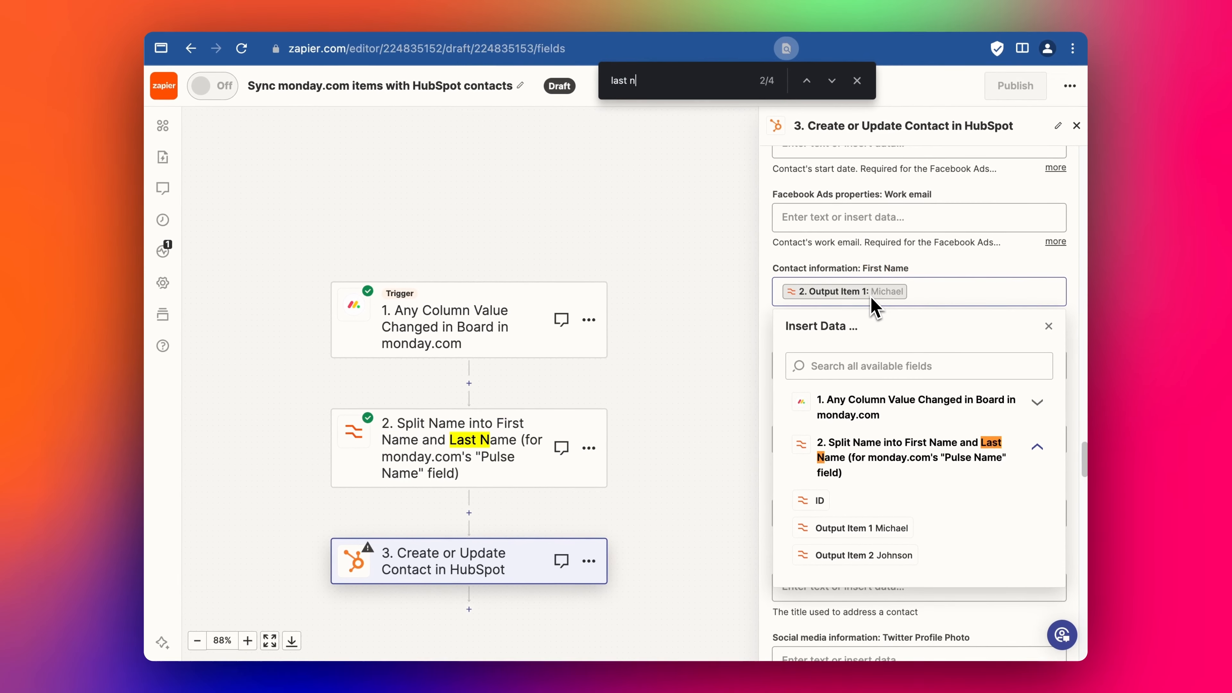
{"action": "left_click", "coordinate": [1050, 330]}
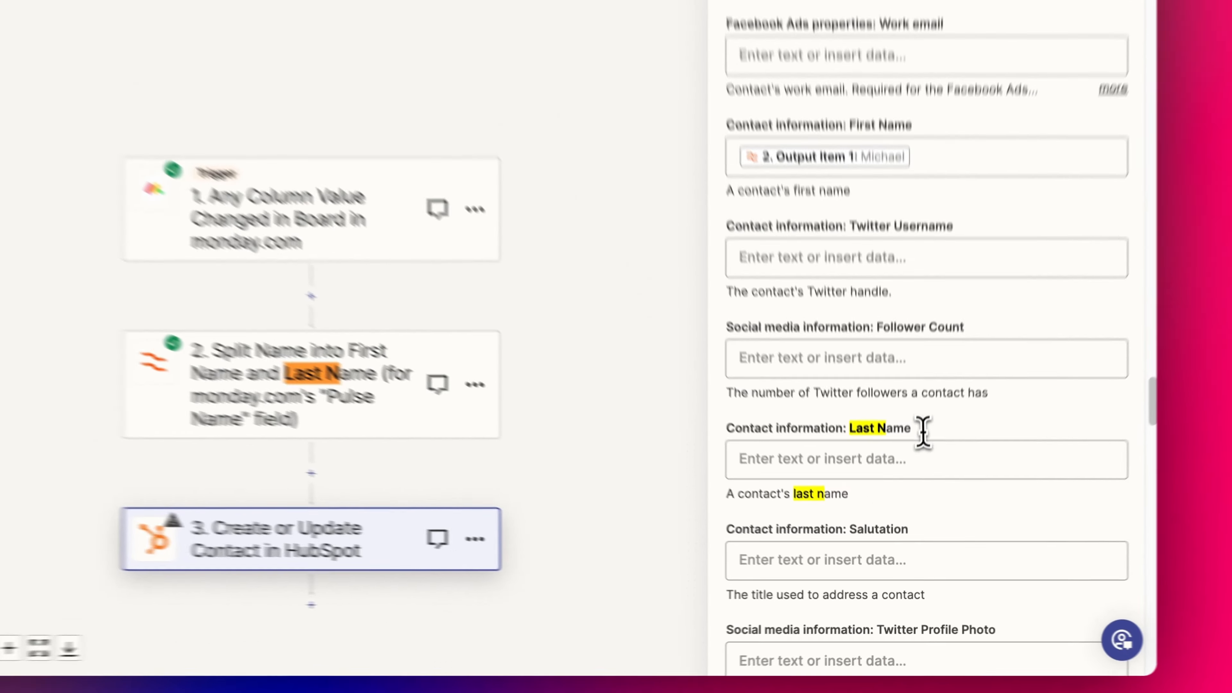
{"action": "left_click", "coordinate": [903, 509]}
{"action": "left_click", "coordinate": [854, 558]}
{"action": "type", "text": "last"}
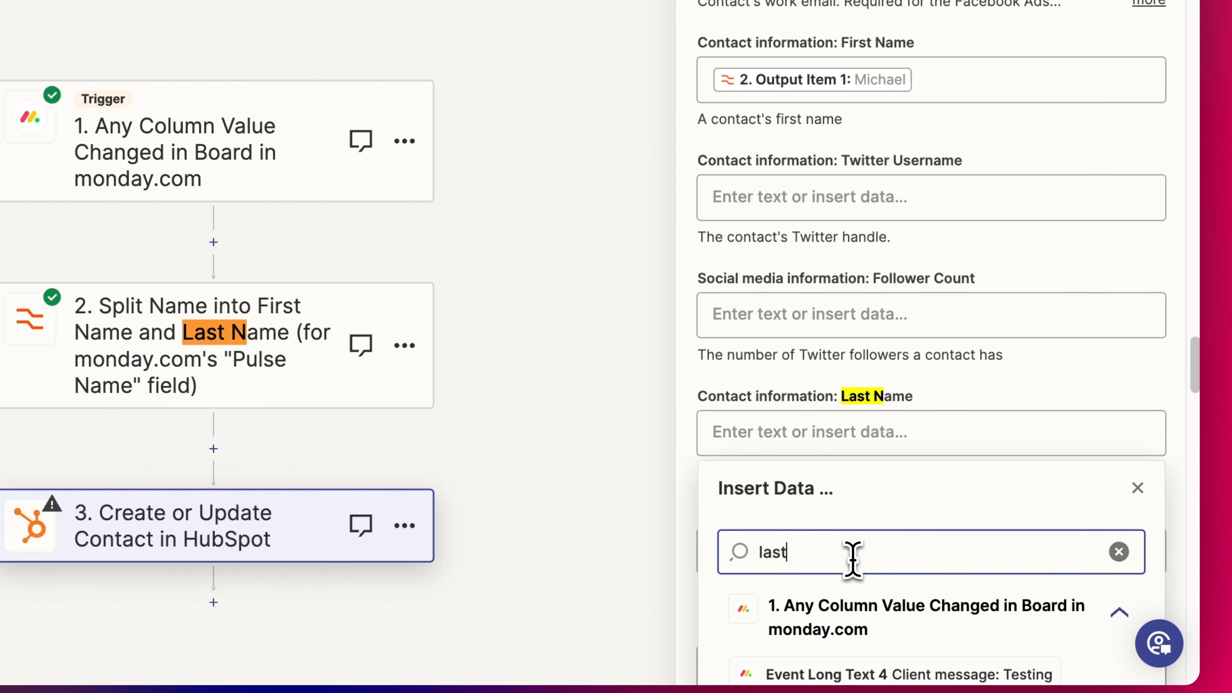
{"action": "scroll", "coordinate": [796, 597], "scroll_direction": "down", "scroll_amount": 7}
{"action": "key", "text": "BackSpace"}
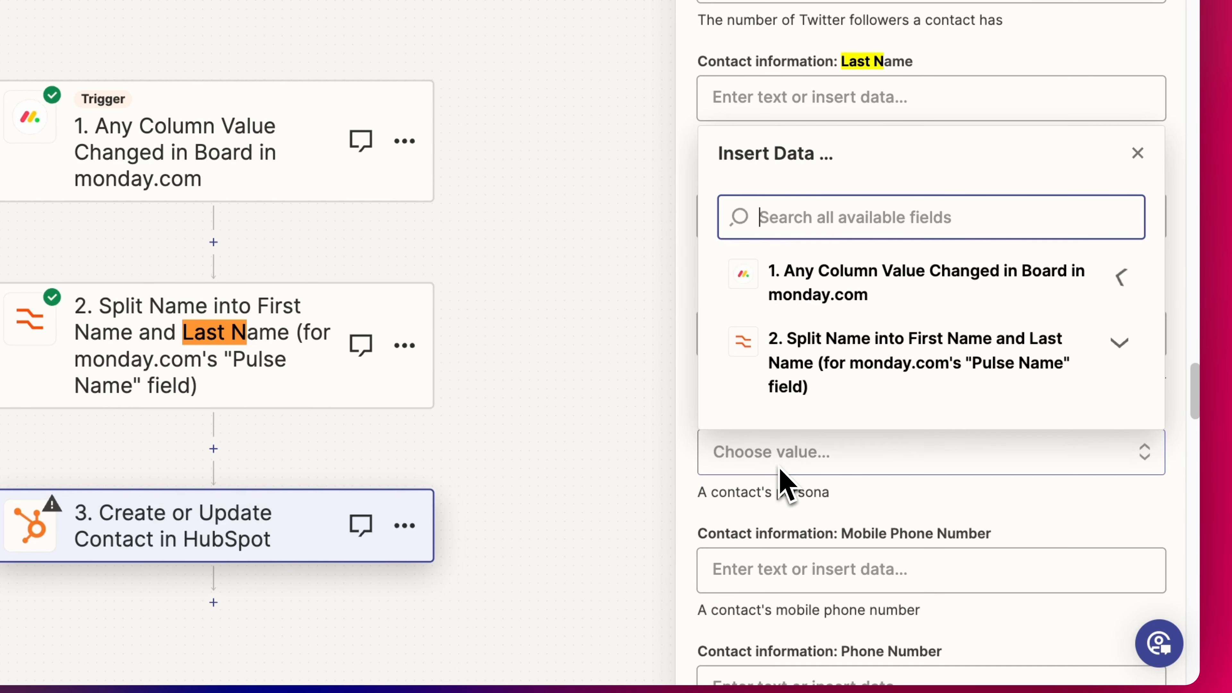
{"action": "left_click", "coordinate": [798, 352]}
{"action": "left_click", "coordinate": [844, 523]}
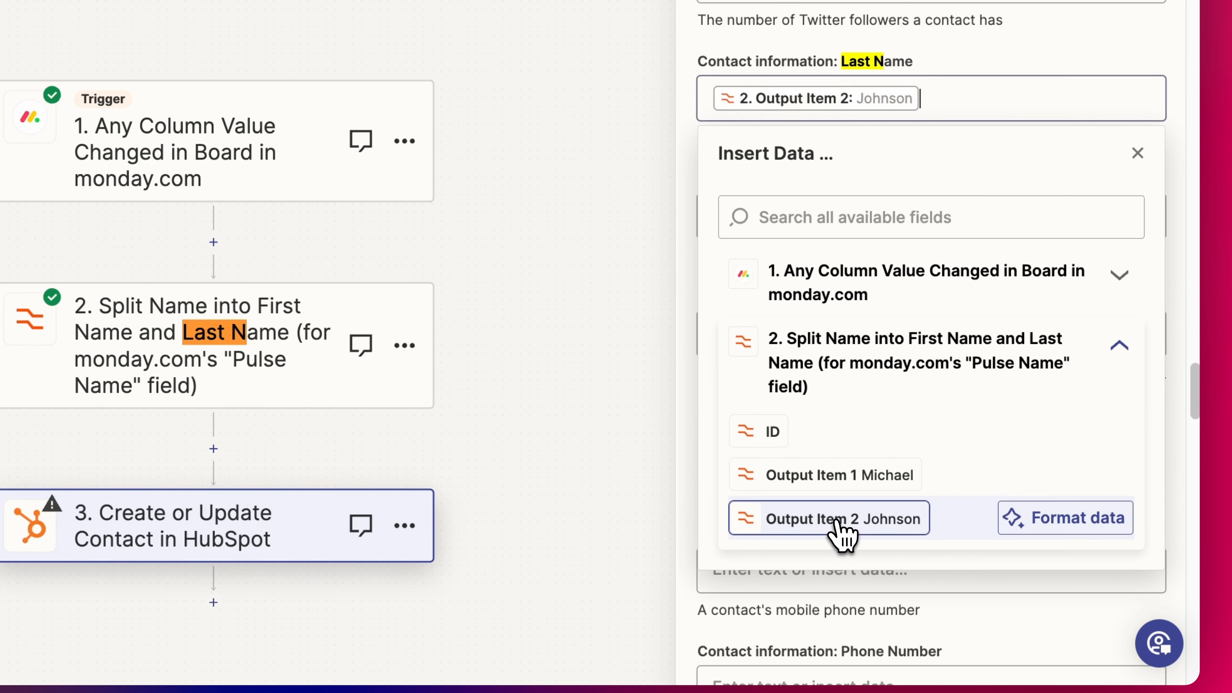
{"action": "left_click", "coordinate": [1172, 155]}
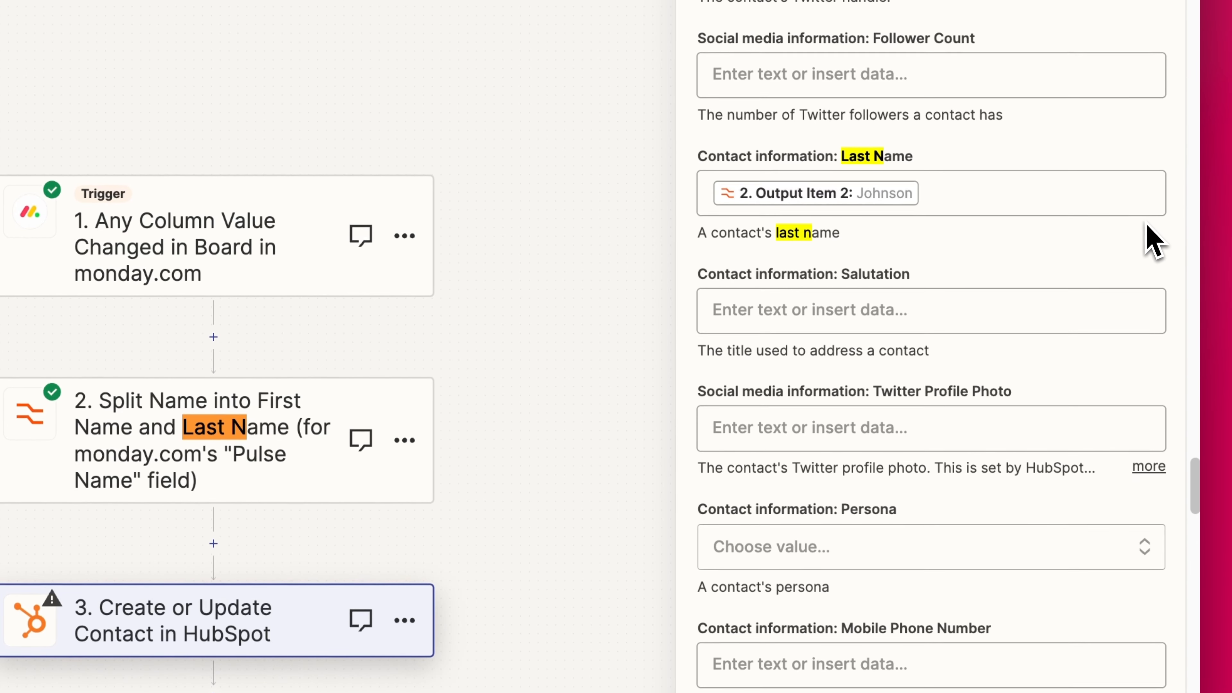
{"action": "key", "text": "super+f"}
- Map Company Name to the monday.com item's Text value (Snap)
{"action": "type", "text": "compan"}
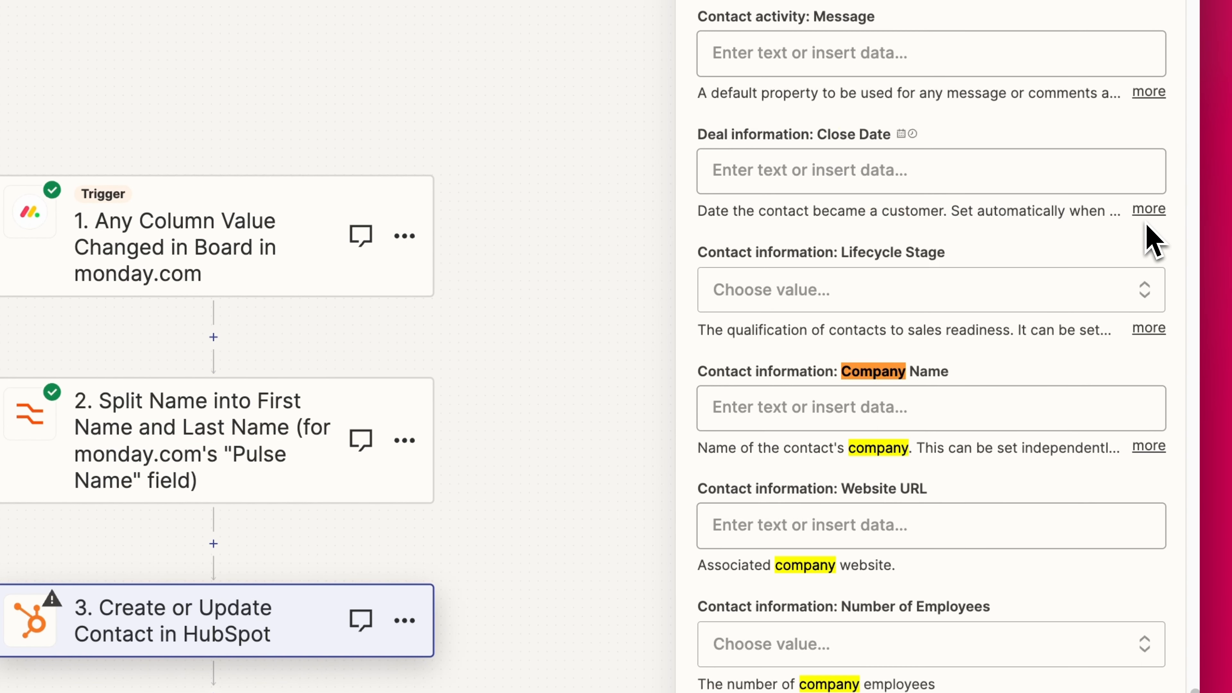
{"action": "left_click", "coordinate": [936, 407]}
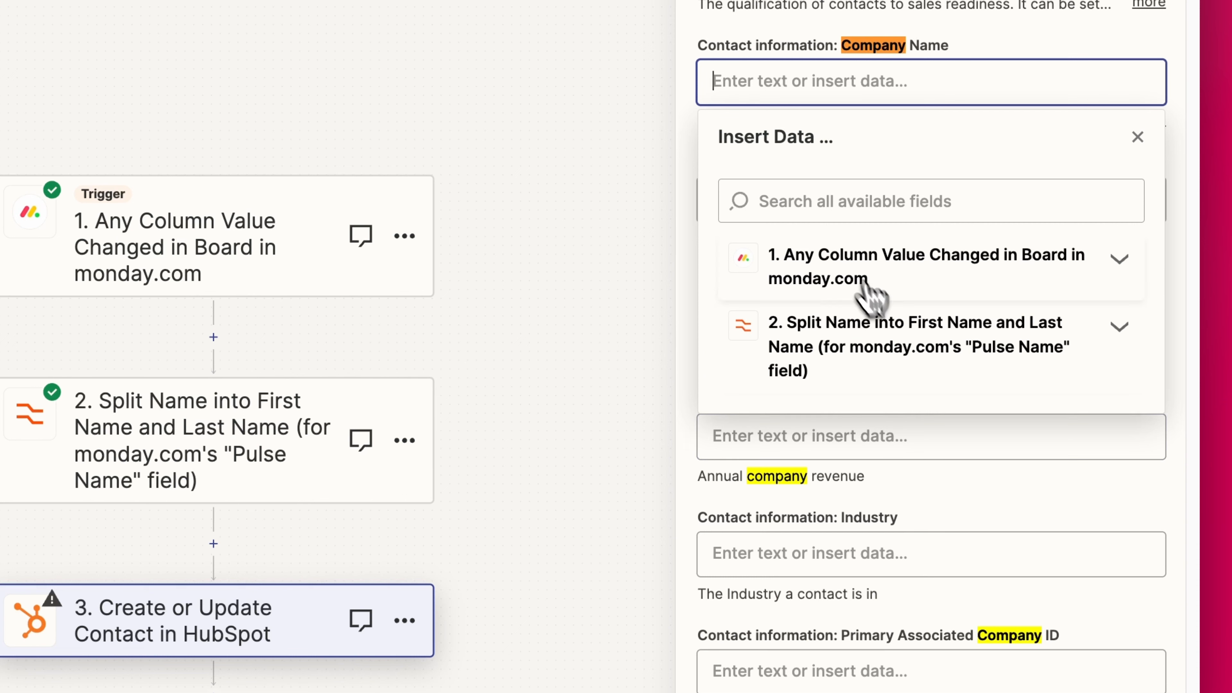
{"action": "left_click", "coordinate": [866, 287]}
{"action": "scroll", "coordinate": [903, 350], "scroll_direction": "down", "scroll_amount": 2}
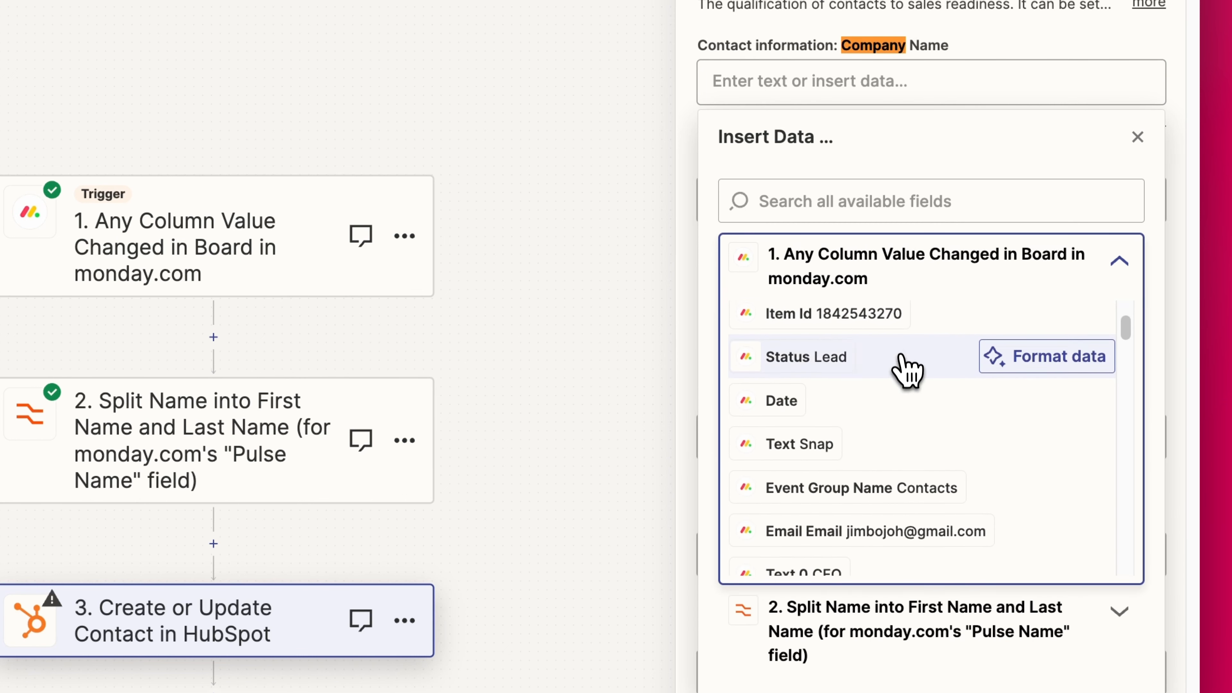
{"action": "left_click", "coordinate": [791, 449]}
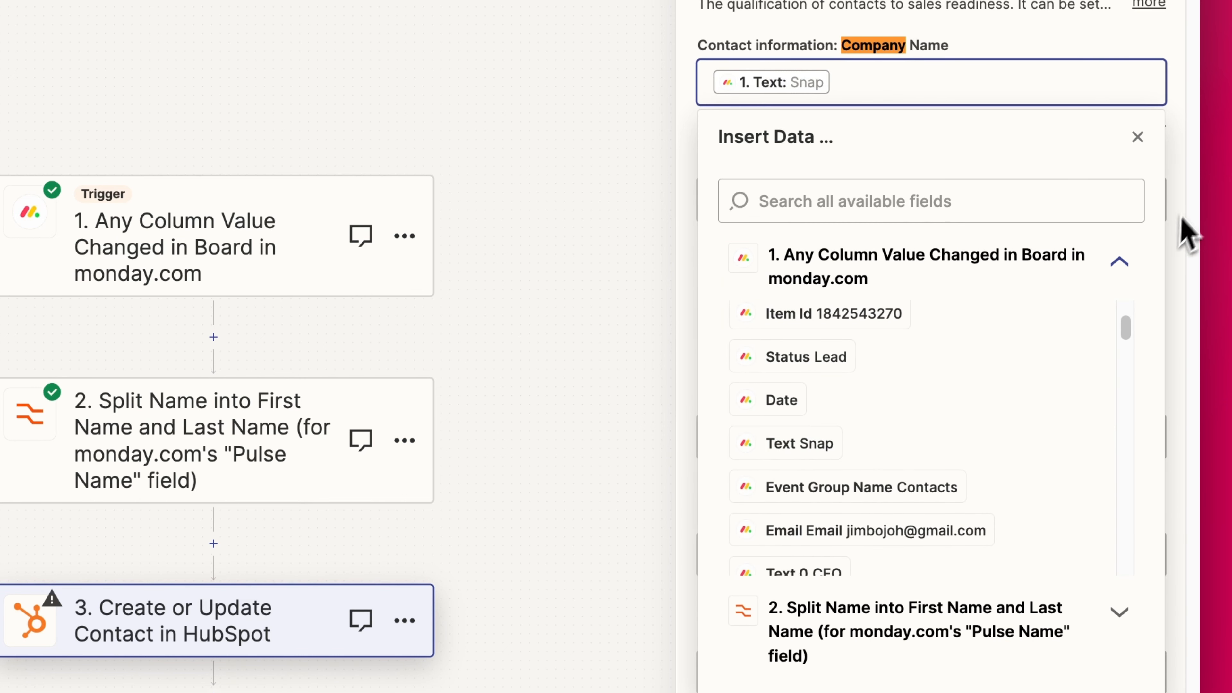
{"action": "left_click", "coordinate": [1184, 231]}
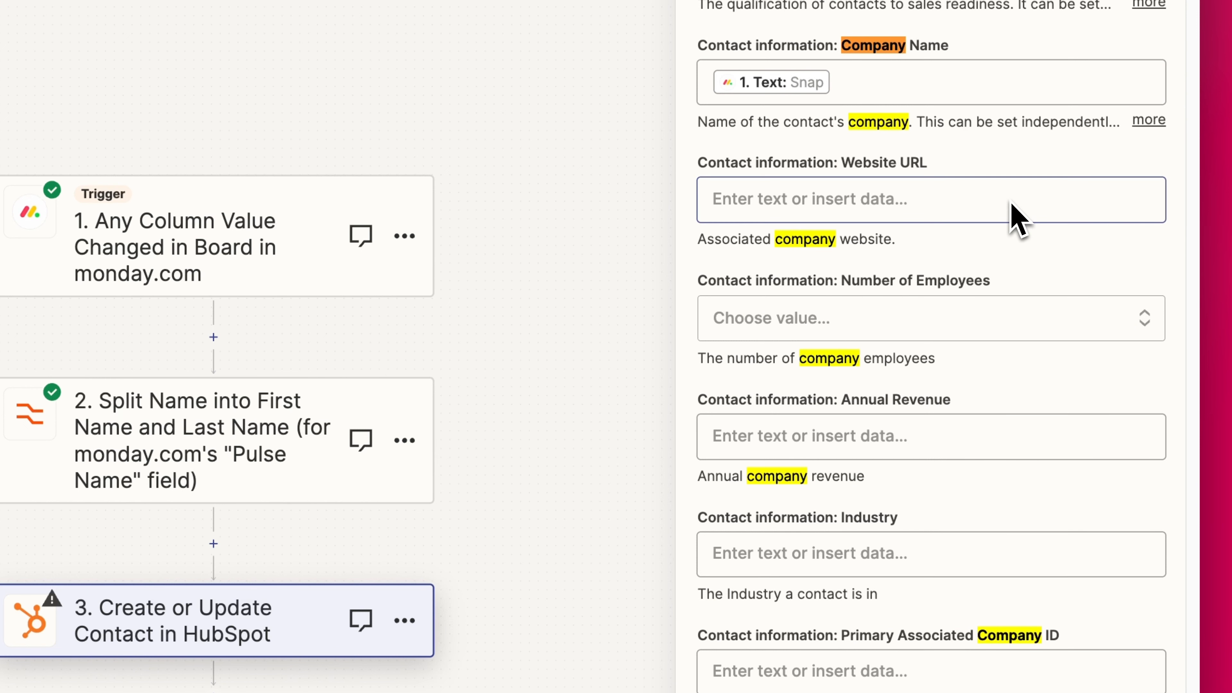
- Map Job Title to the monday.com item's Text 0 value (CFO)
{"action": "type", "text": "job tit"}
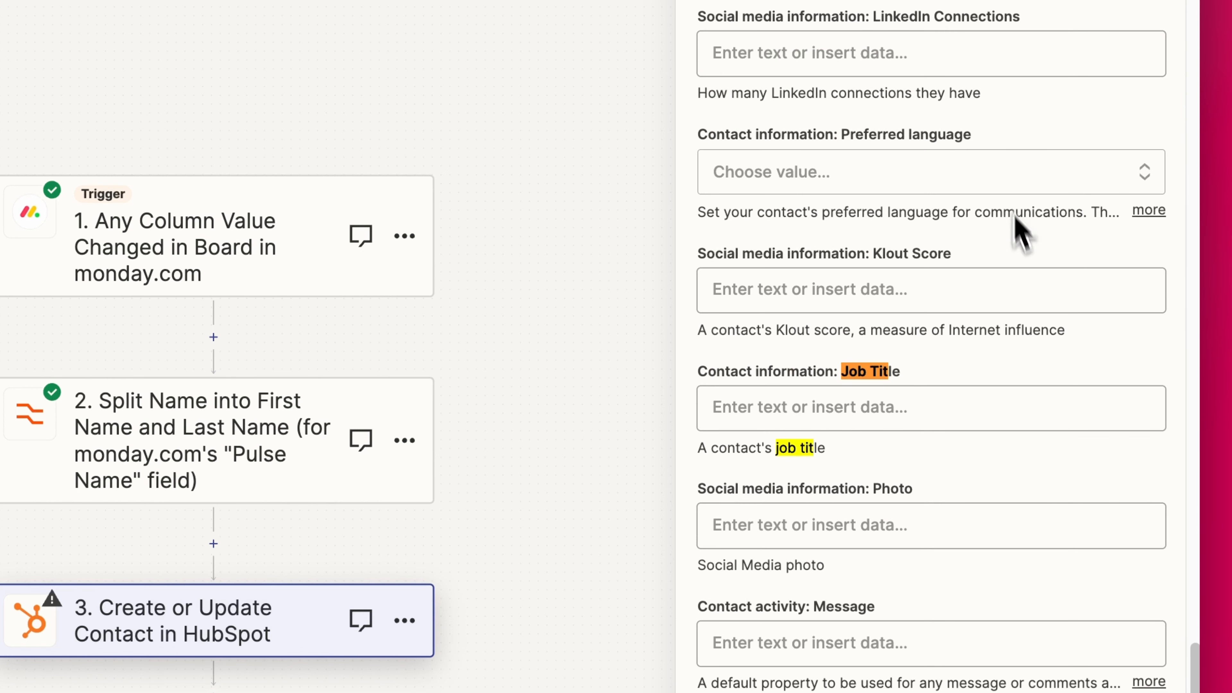
{"action": "left_click", "coordinate": [923, 658]}
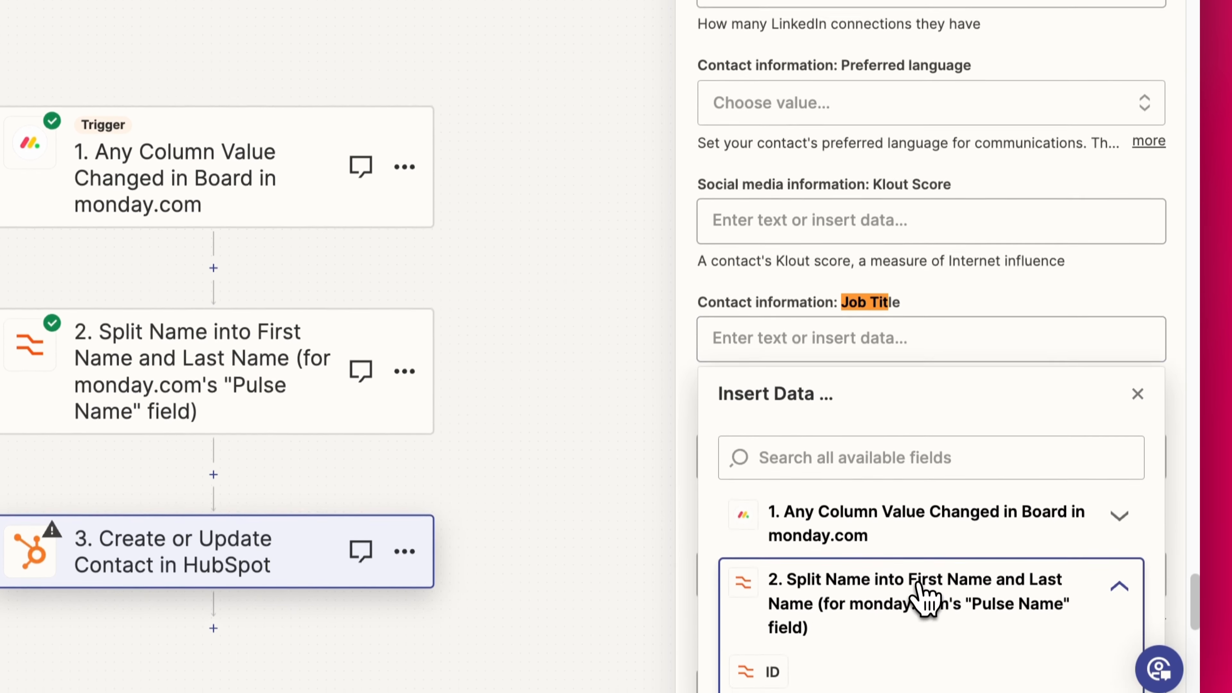
{"action": "left_click", "coordinate": [902, 275]}
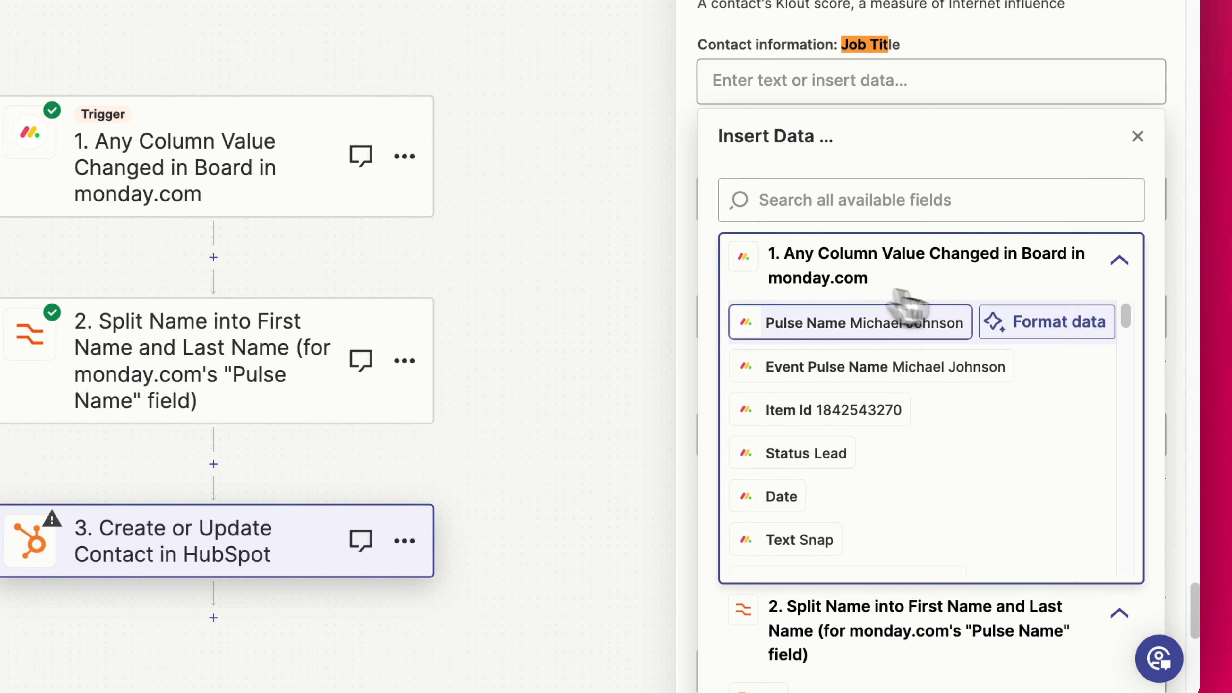
{"action": "scroll", "coordinate": [873, 340], "scroll_direction": "down", "scroll_amount": 1}
{"action": "scroll", "coordinate": [869, 362], "scroll_direction": "down", "scroll_amount": 3}
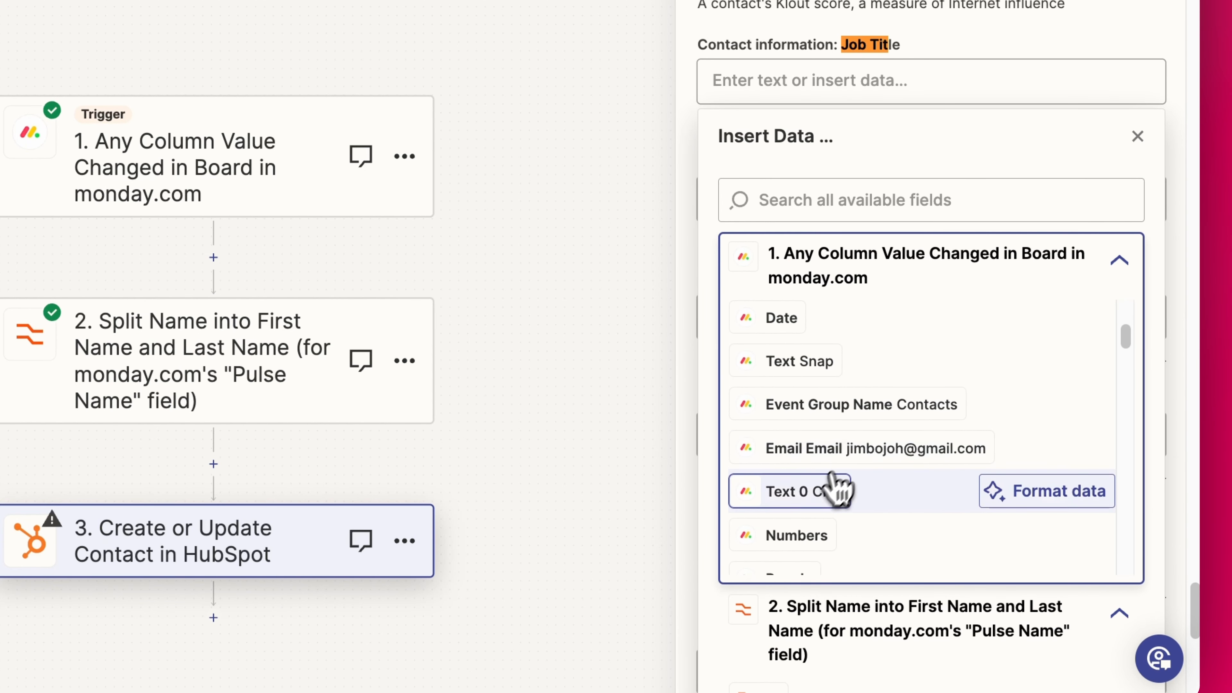
{"action": "left_click", "coordinate": [833, 489]}
{"action": "left_click", "coordinate": [1176, 201]}
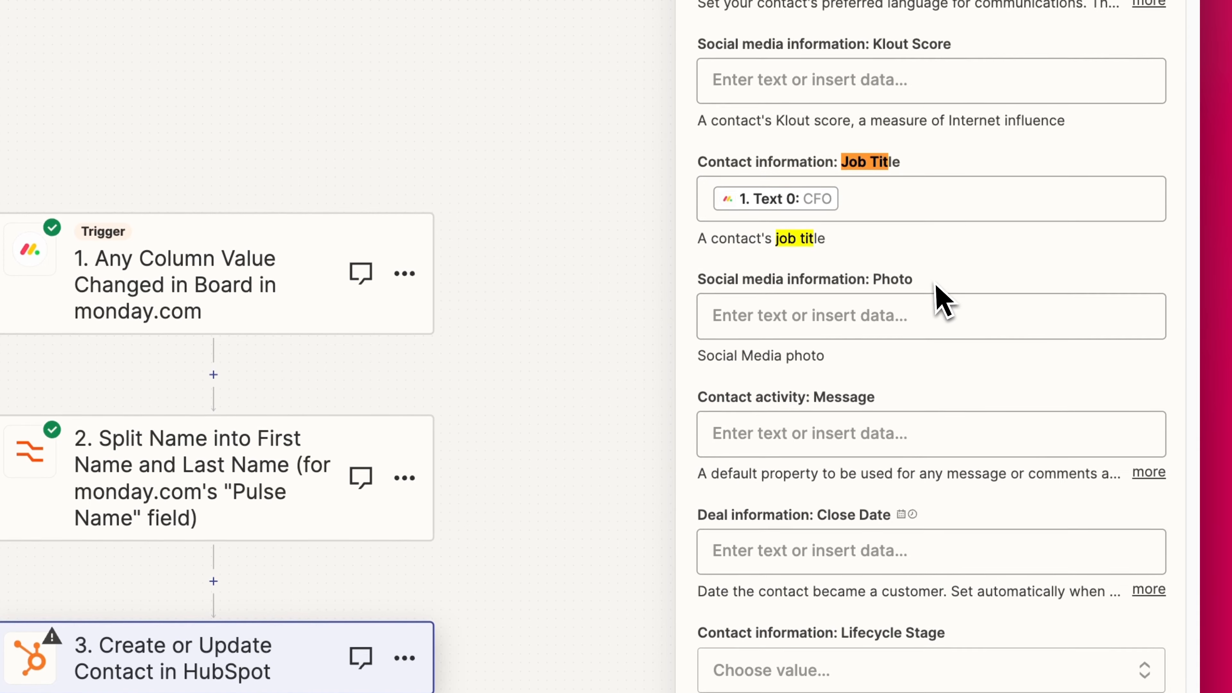
{"action": "scroll", "coordinate": [940, 180], "scroll_direction": "down", "scroll_amount": 3}
{"action": "scroll", "coordinate": [934, 415], "scroll_direction": "up", "scroll_amount": 5}
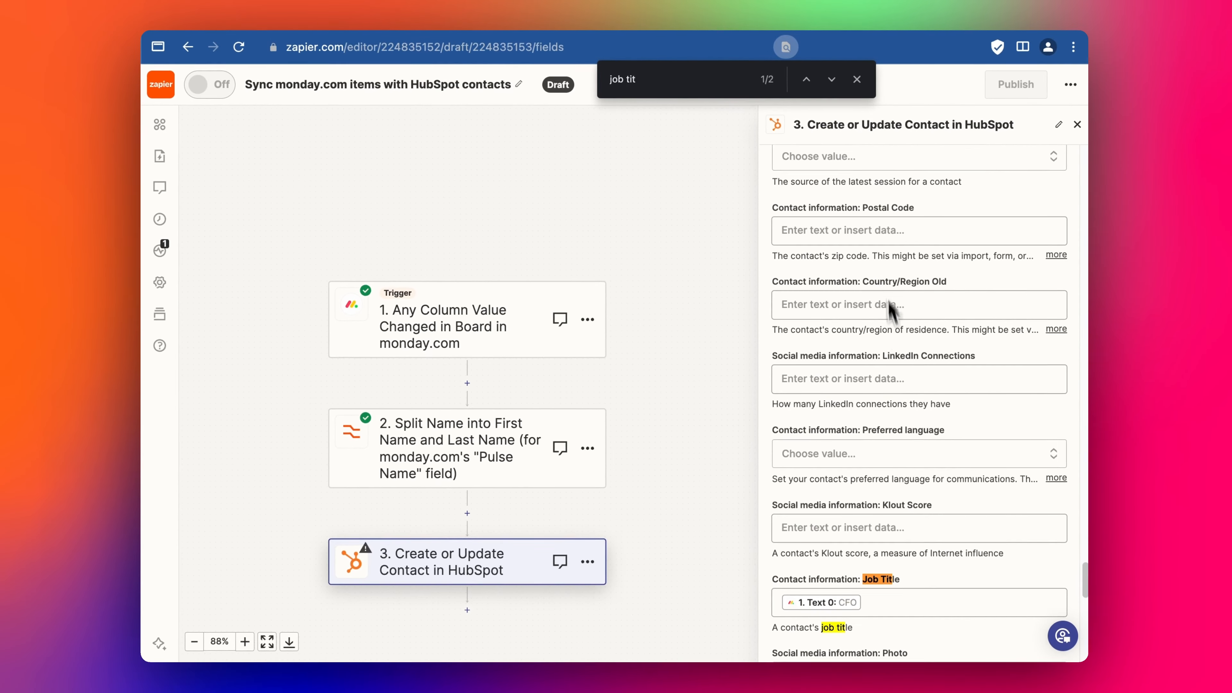
{"action": "scroll", "coordinate": [891, 311], "scroll_direction": "down", "scroll_amount": 6}
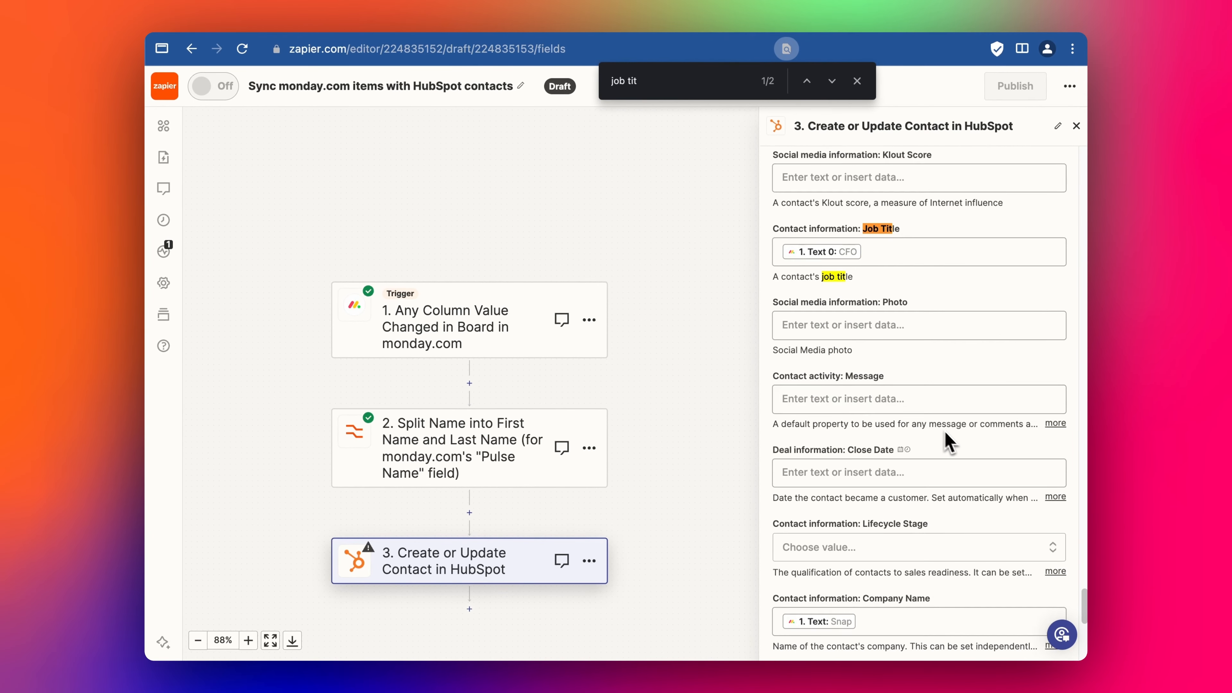
{"action": "scroll", "coordinate": [886, 525], "scroll_direction": "down", "scroll_amount": 5}
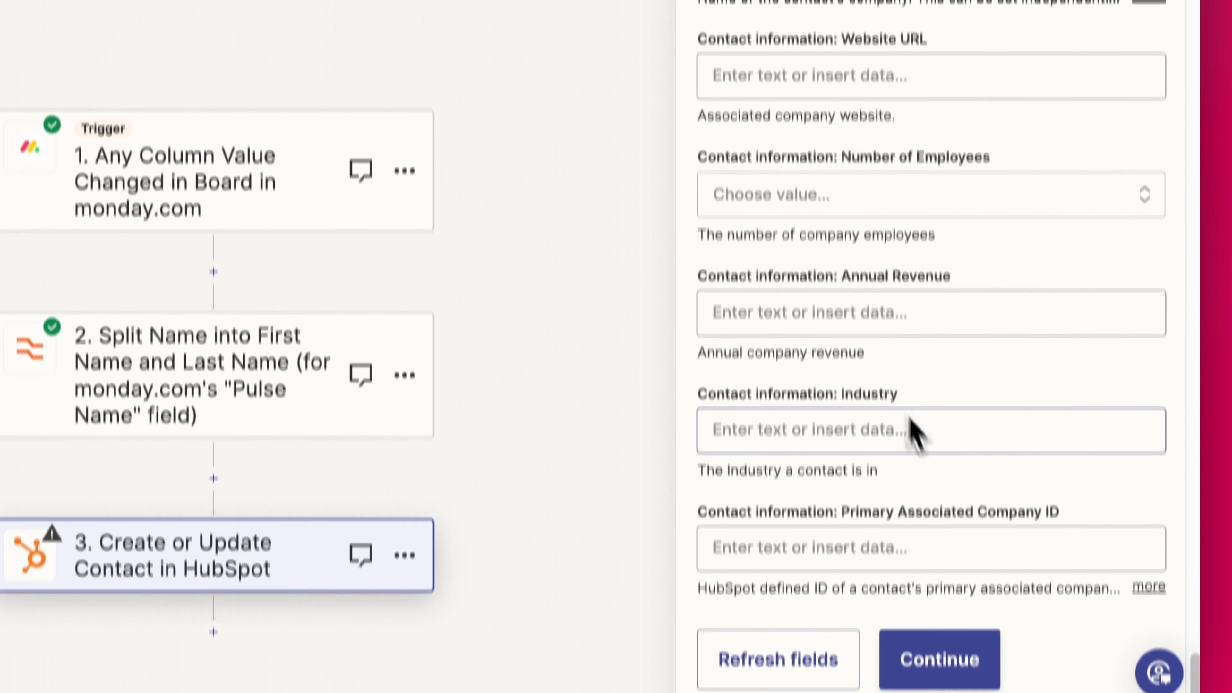
- Send a test contact through the HubSpot step, confirm it in HubSpot, and publish the Zap
{"action": "left_click", "coordinate": [958, 609]}
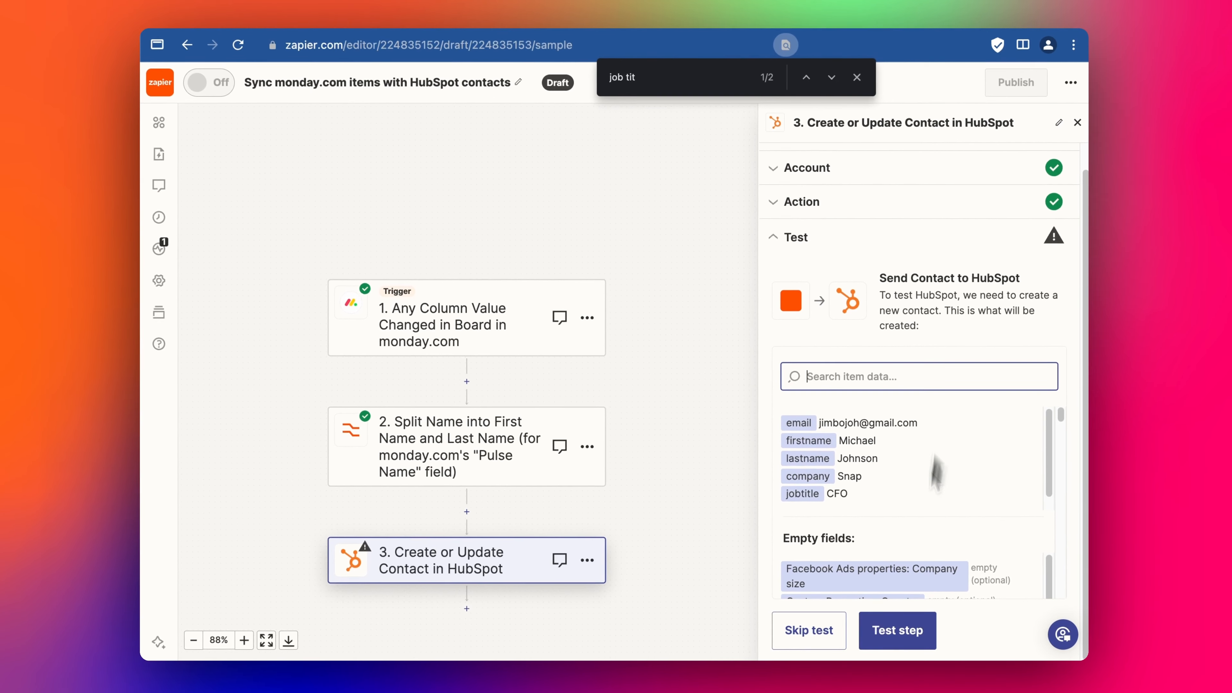
{"action": "left_click", "coordinate": [900, 633]}
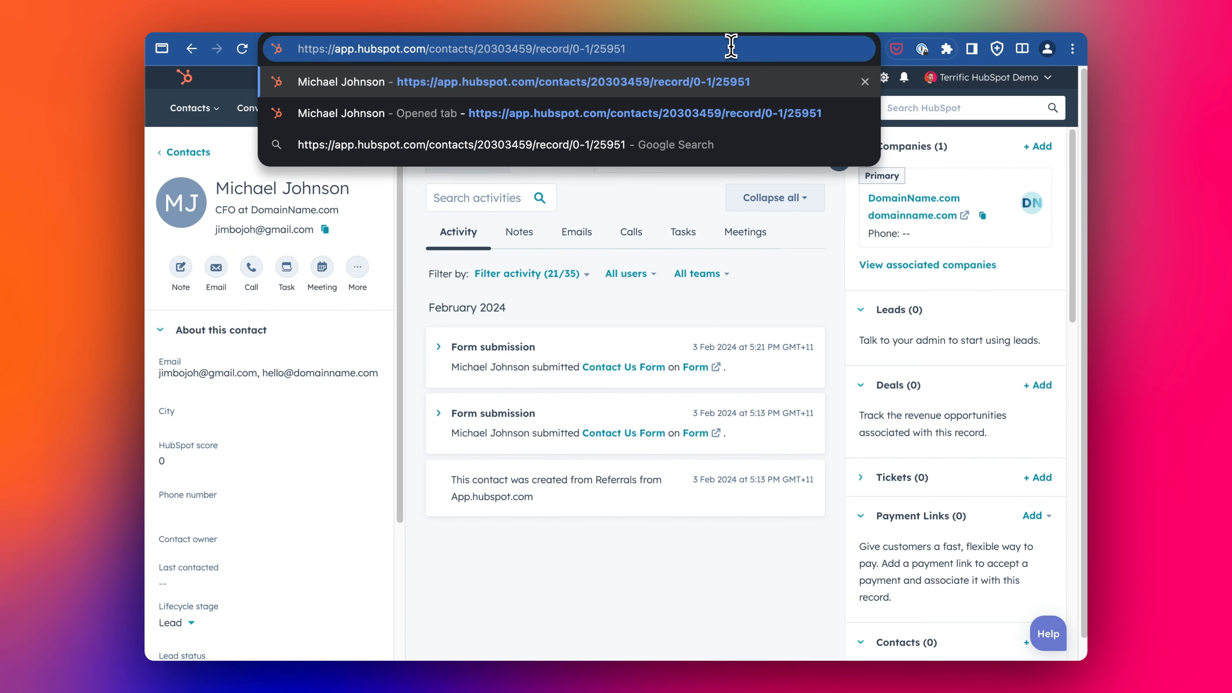
{"action": "key", "text": "Return"}
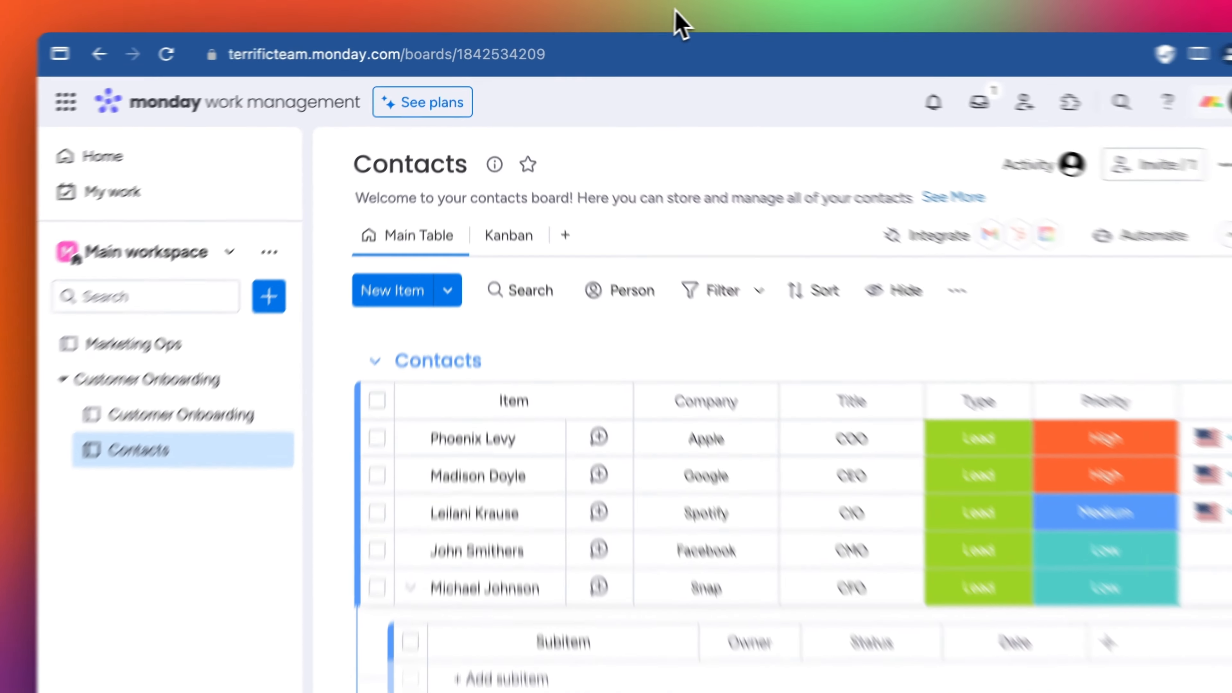
{"action": "scroll", "coordinate": [669, 426], "scroll_direction": "right", "scroll_amount": 10}
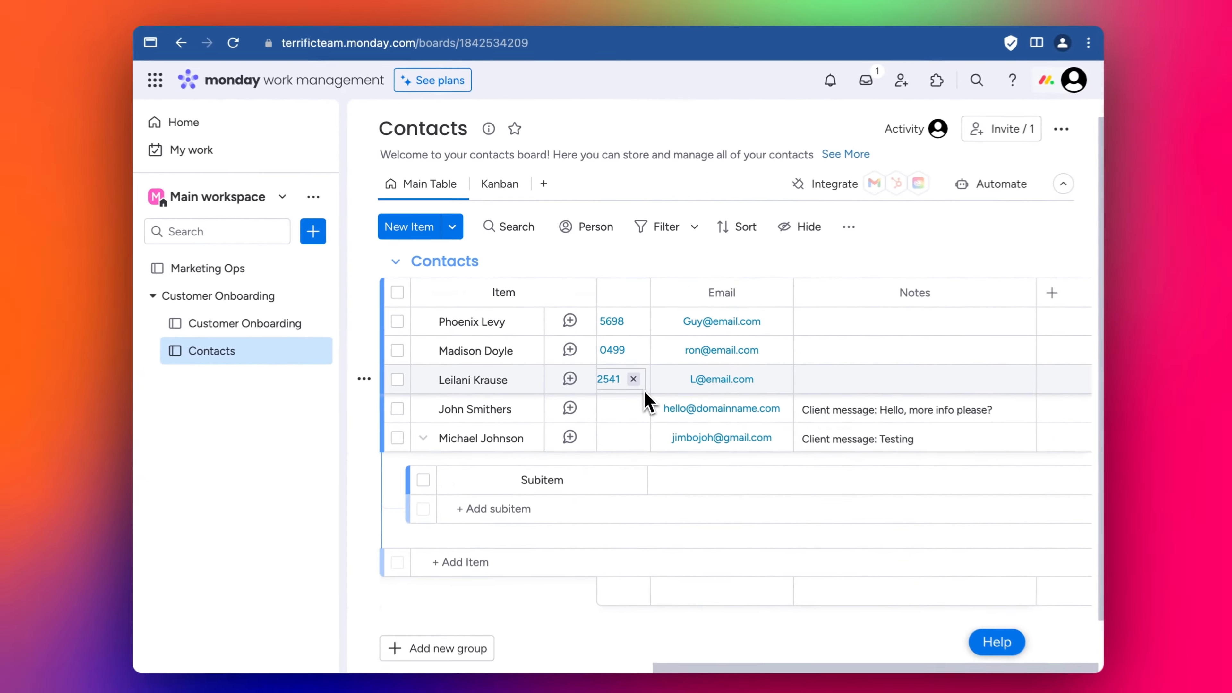
{"action": "scroll", "coordinate": [669, 427], "scroll_direction": "left", "scroll_amount": 10}
{"action": "scroll", "coordinate": [660, 426], "scroll_direction": "down", "scroll_amount": 1}
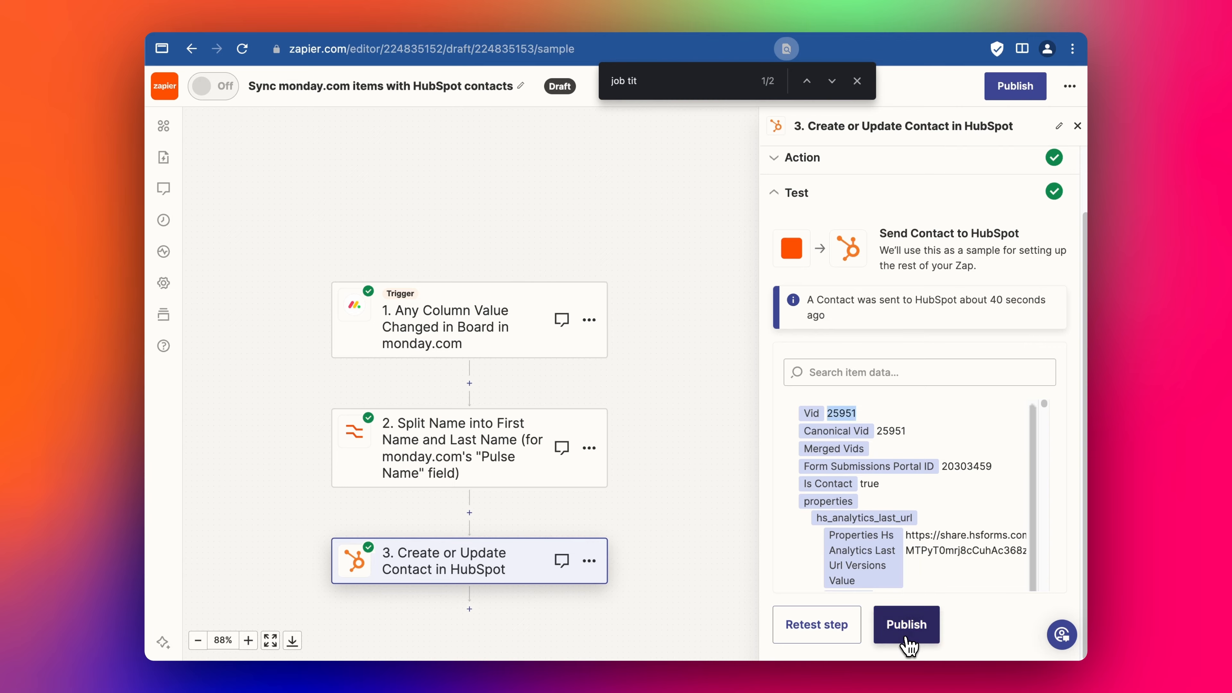
{"action": "left_click", "coordinate": [907, 631]}
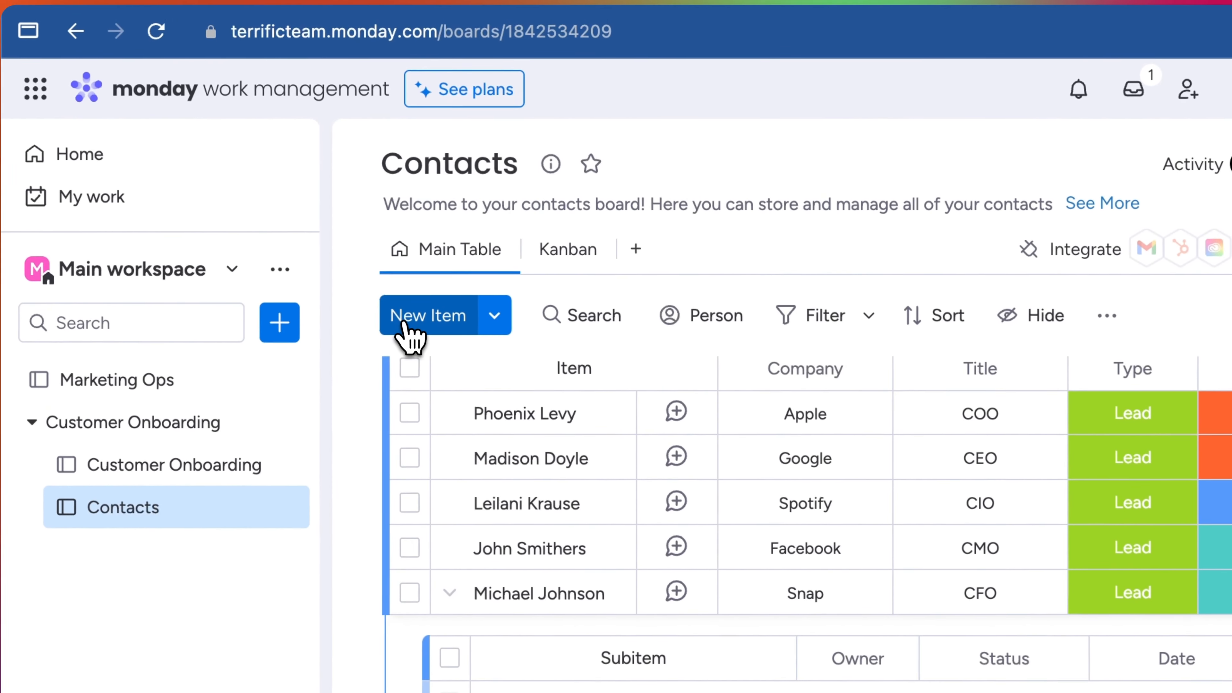
- Add a new Contacts item with the contact's full name, title CEO and type Lead
{"action": "left_click", "coordinate": [407, 321]}
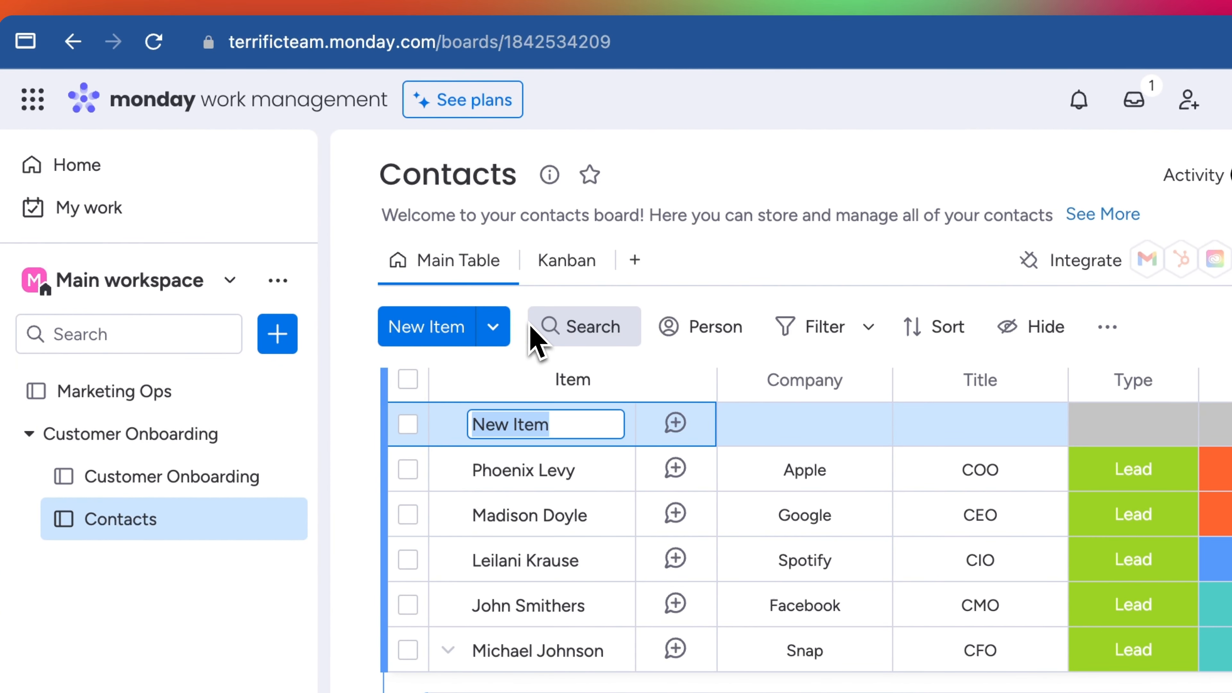
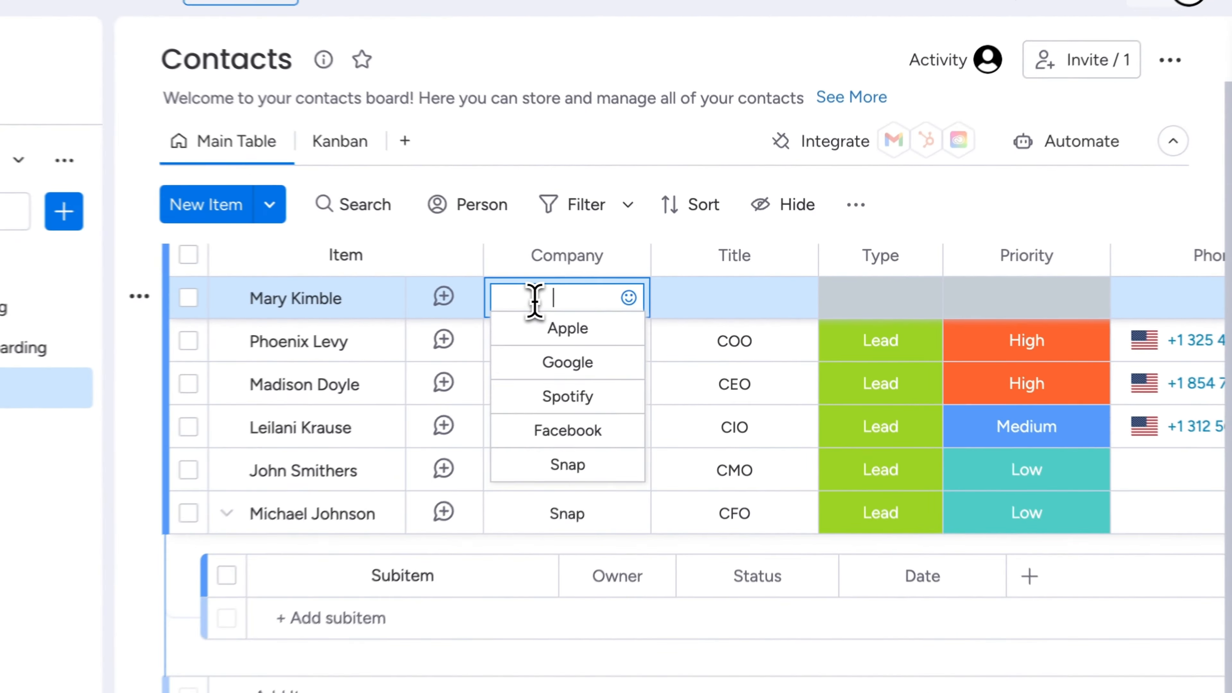
{"action": "type", "text": "4"}
{"action": "left_click", "coordinate": [713, 296]}
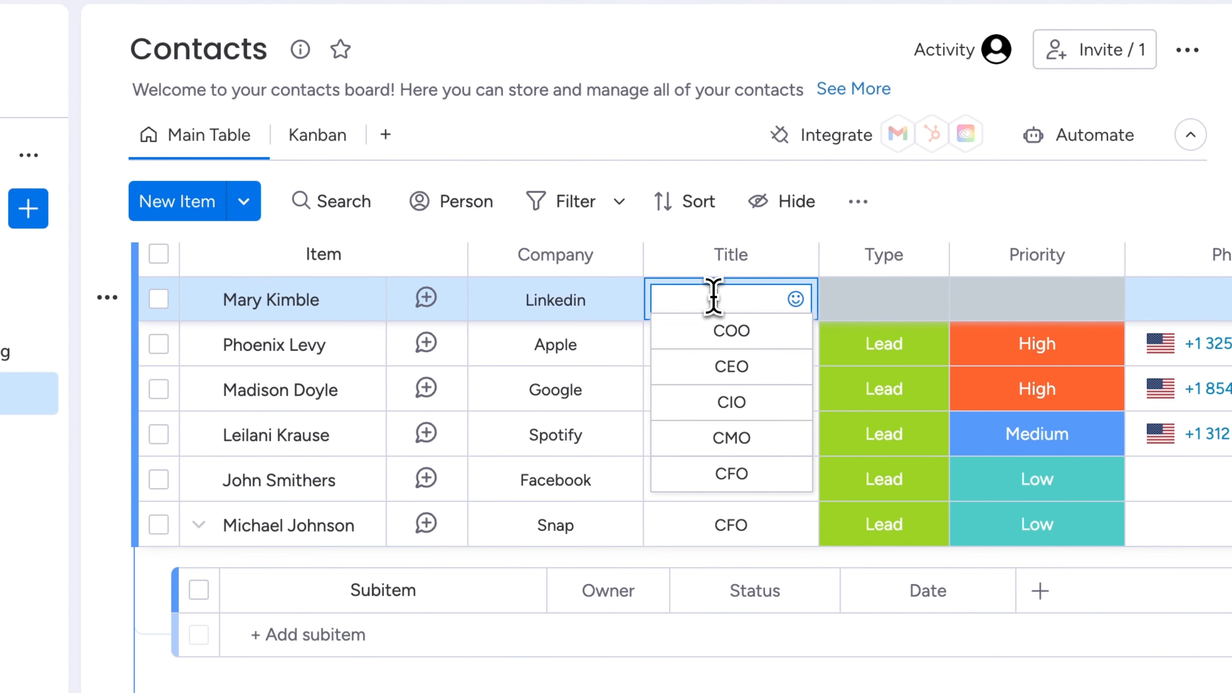
{"action": "type", "text": "CEO"}
{"action": "left_click", "coordinate": [883, 299]}
{"action": "left_click", "coordinate": [886, 383]}
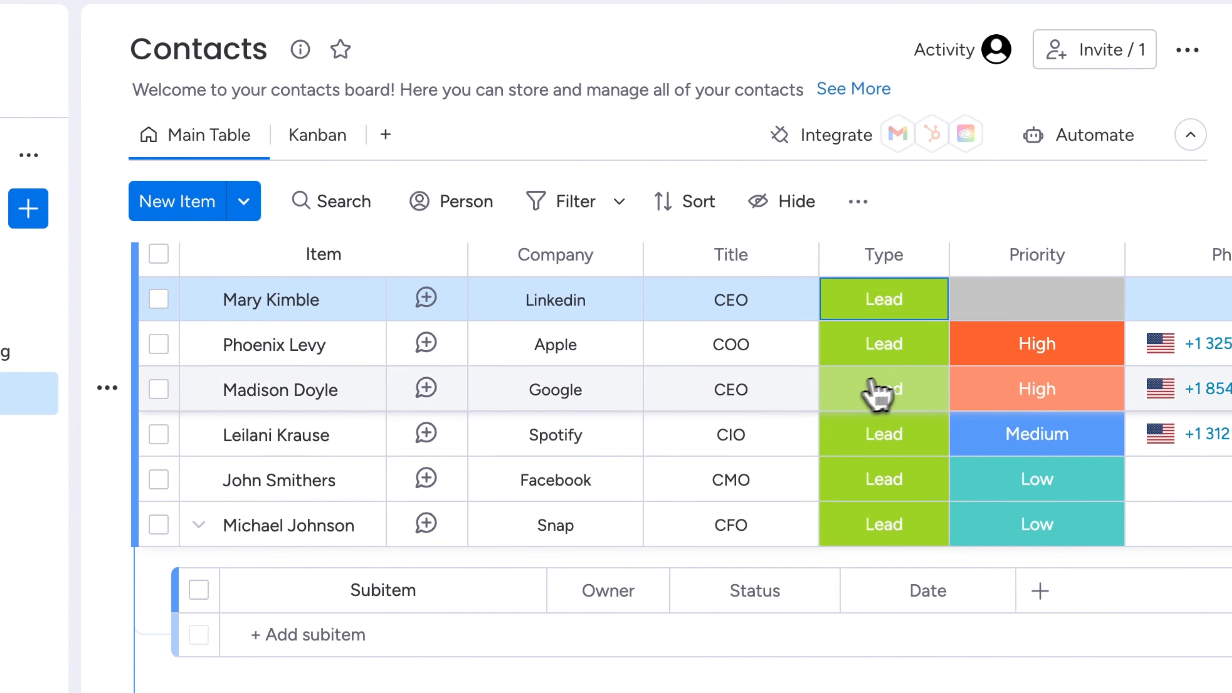
- Set the new contact's priority to Low and enter her LinkedIn e-mail address
{"action": "left_click", "coordinate": [1007, 306]}
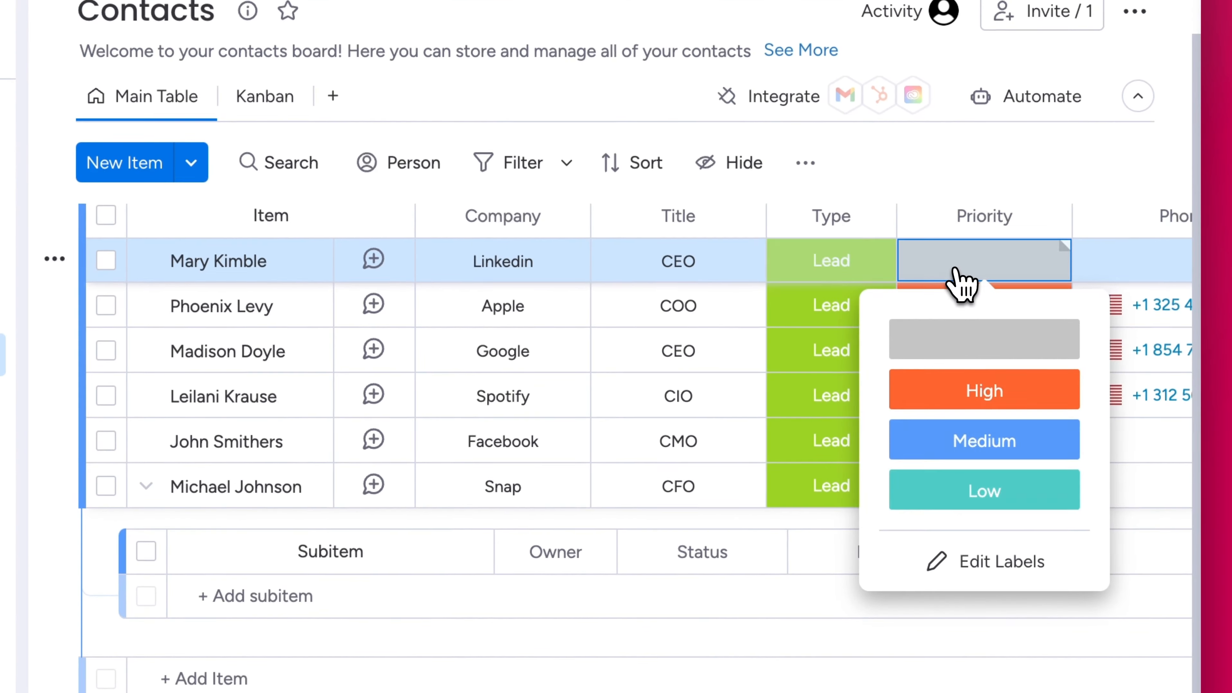
{"action": "left_click", "coordinate": [981, 502]}
{"action": "scroll", "coordinate": [1116, 282], "scroll_direction": "right", "scroll_amount": 10}
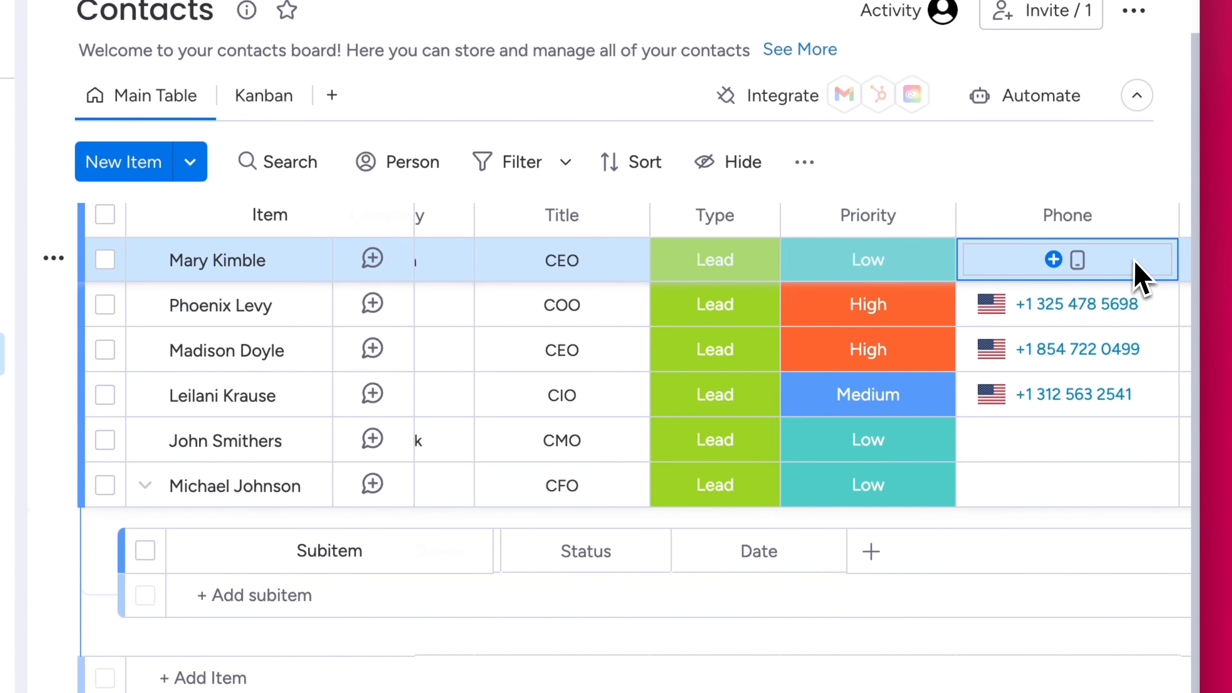
{"action": "left_click", "coordinate": [767, 271]}
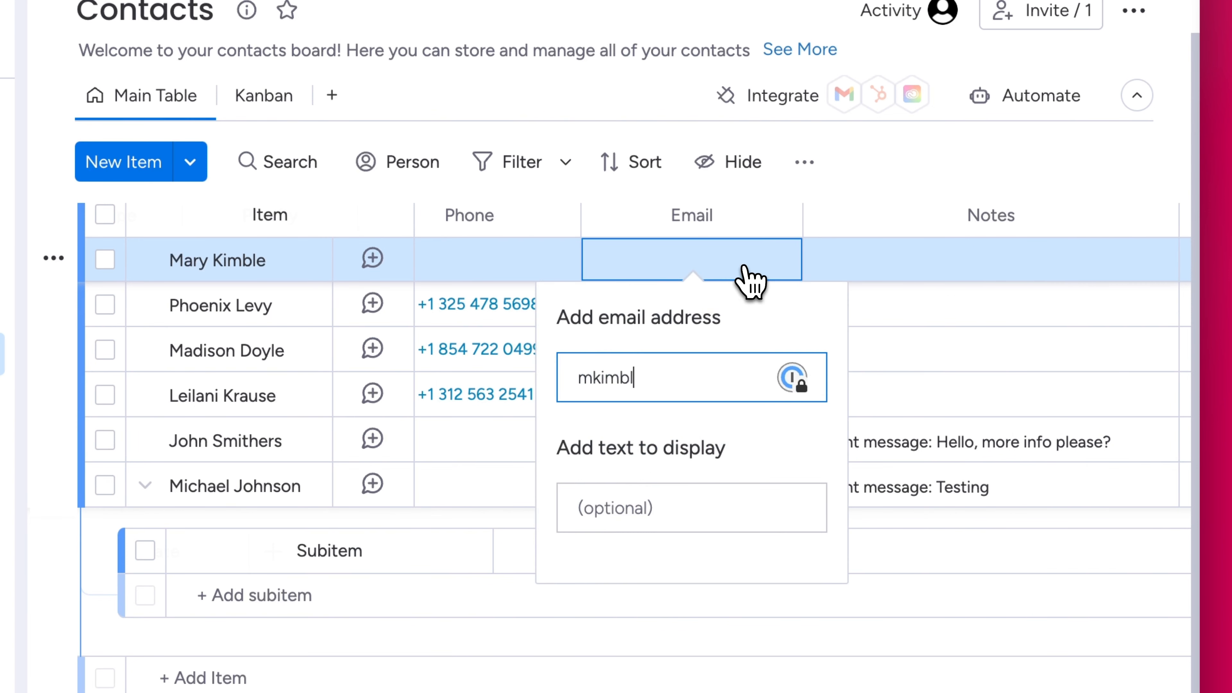
{"action": "key", "text": "Return"}
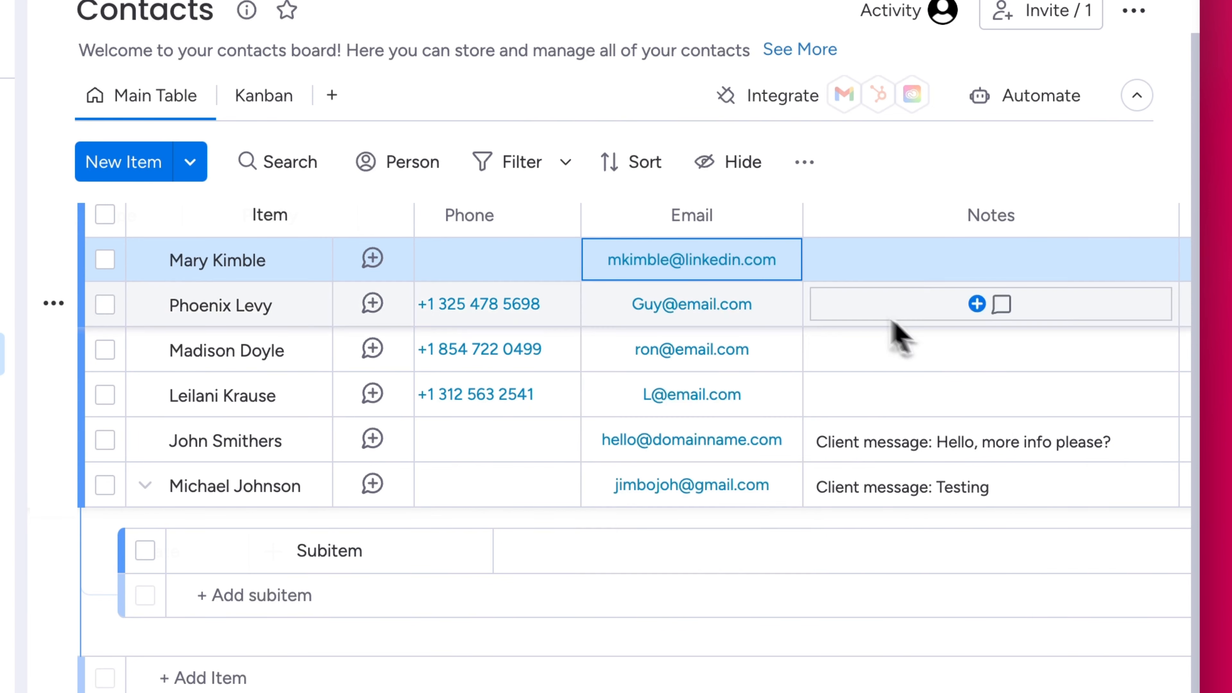
{"action": "scroll", "coordinate": [1013, 220], "scroll_direction": "up", "scroll_amount": 2}
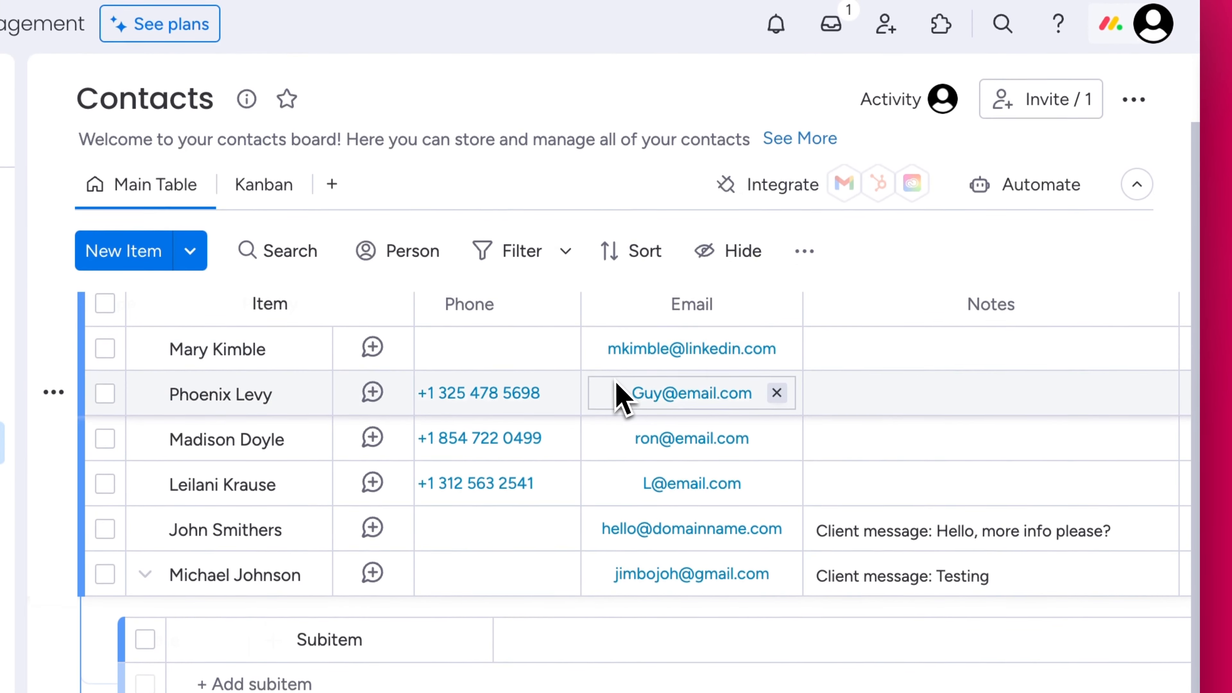
{"action": "scroll", "coordinate": [622, 394], "scroll_direction": "left", "scroll_amount": 10}
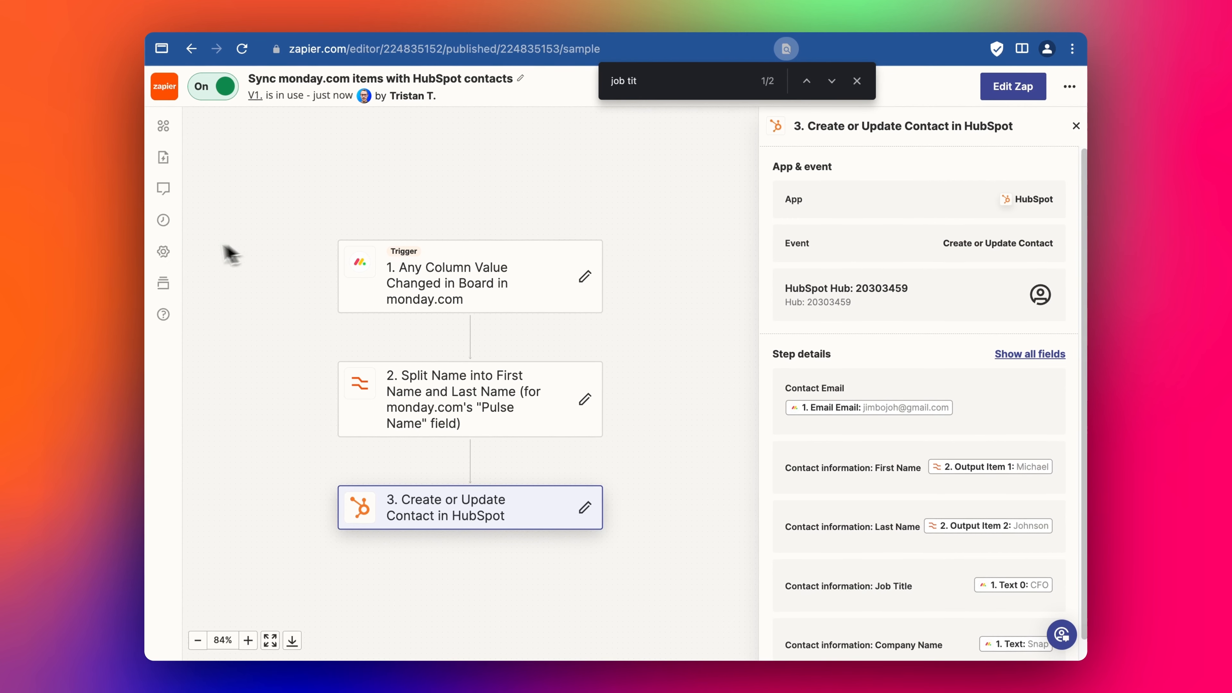
- Open the newest successful Zap run and scroll through the monday.com trigger's Data out fields
{"action": "left_click", "coordinate": [178, 231]}
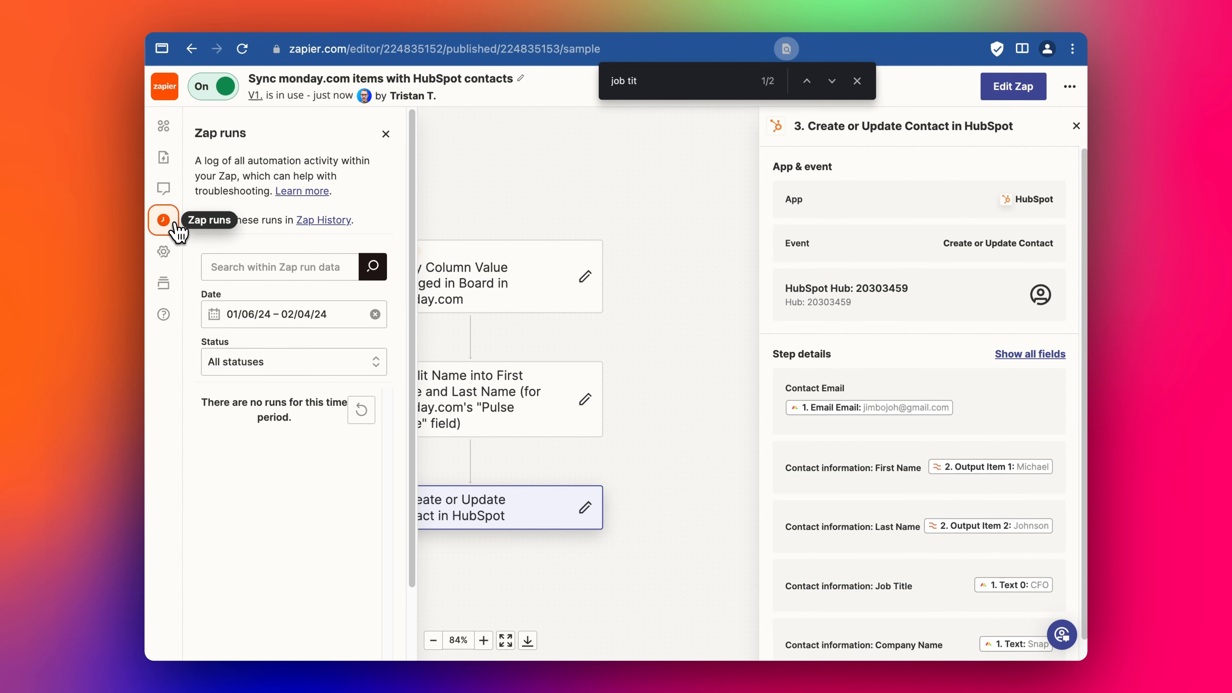
{"action": "left_click", "coordinate": [361, 411]}
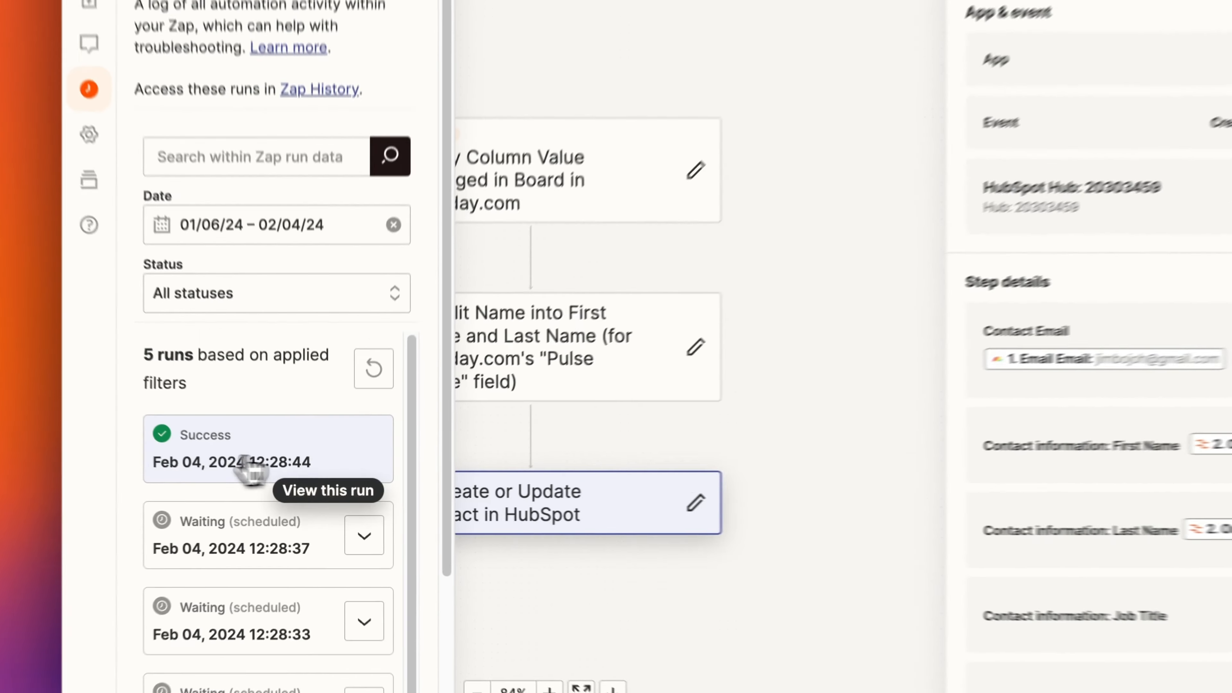
{"action": "left_click", "coordinate": [250, 458]}
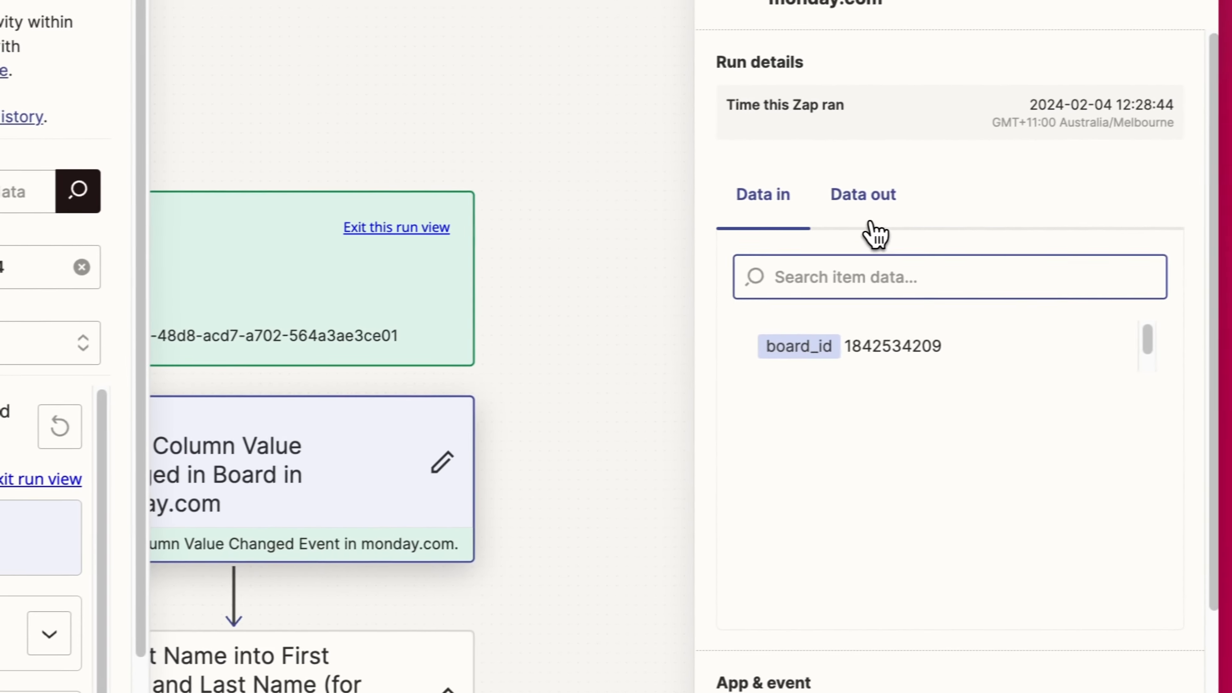
{"action": "left_click", "coordinate": [1182, 120]}
{"action": "scroll", "coordinate": [929, 272], "scroll_direction": "down", "scroll_amount": 1}
{"action": "scroll", "coordinate": [921, 394], "scroll_direction": "down", "scroll_amount": 5}
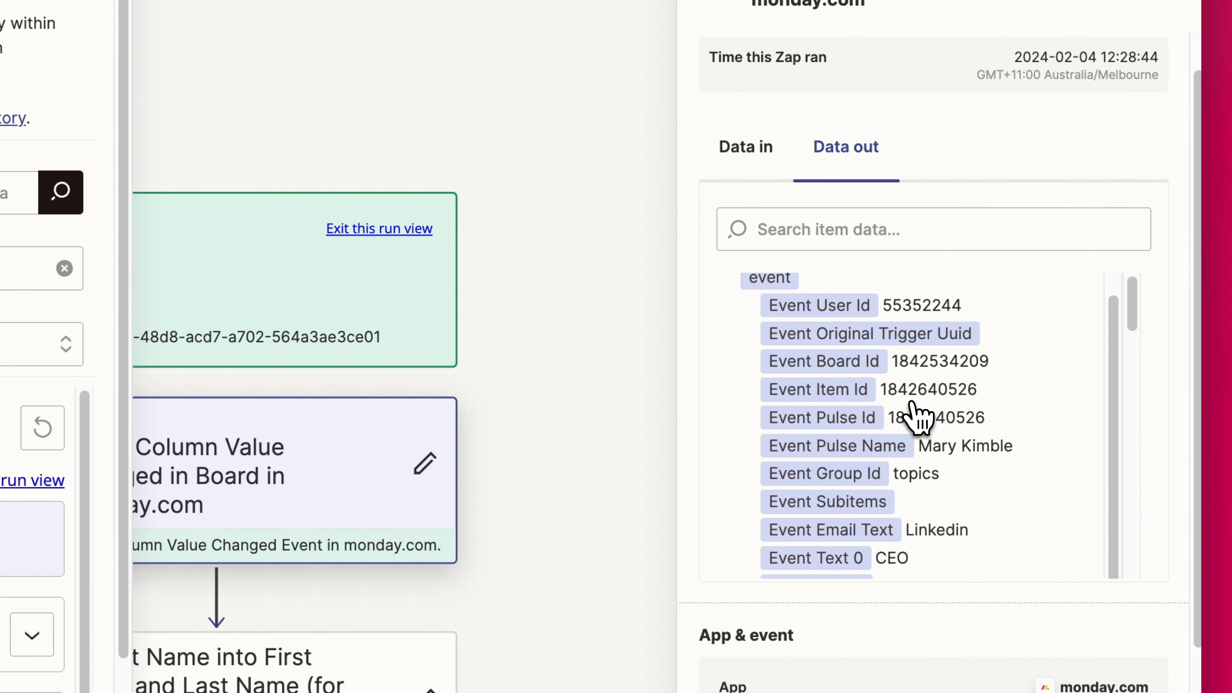
{"action": "scroll", "coordinate": [919, 477], "scroll_direction": "down", "scroll_amount": 1}
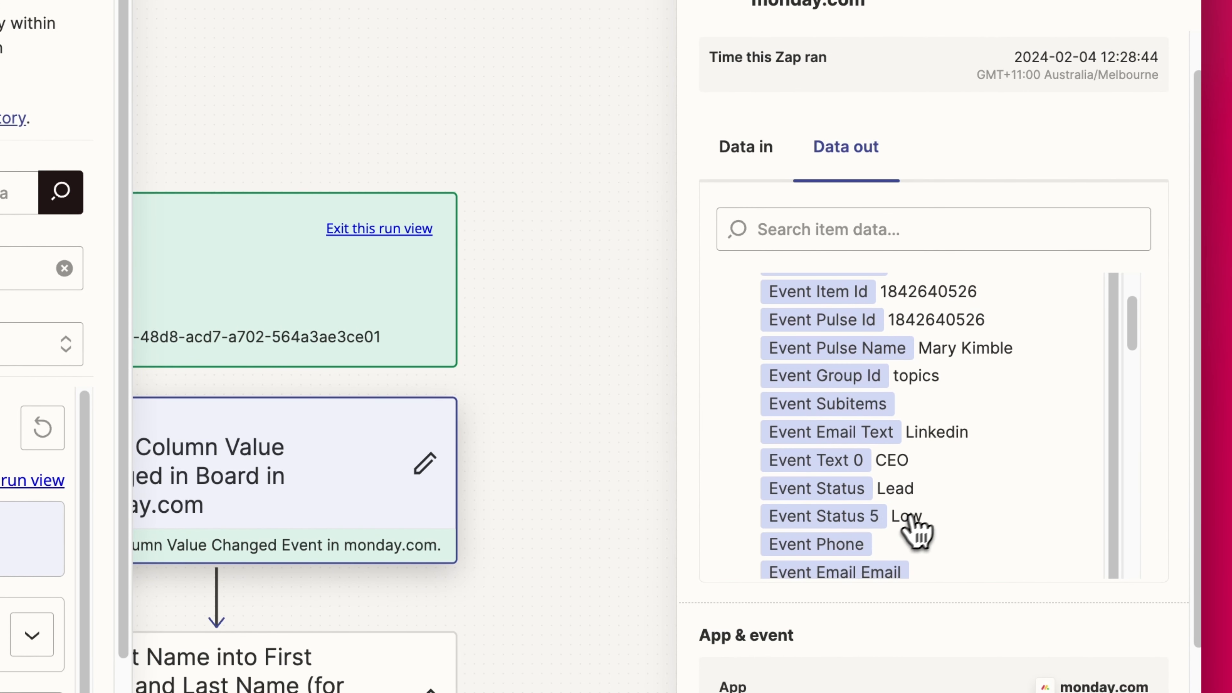
{"action": "scroll", "coordinate": [917, 529], "scroll_direction": "down", "scroll_amount": 8}
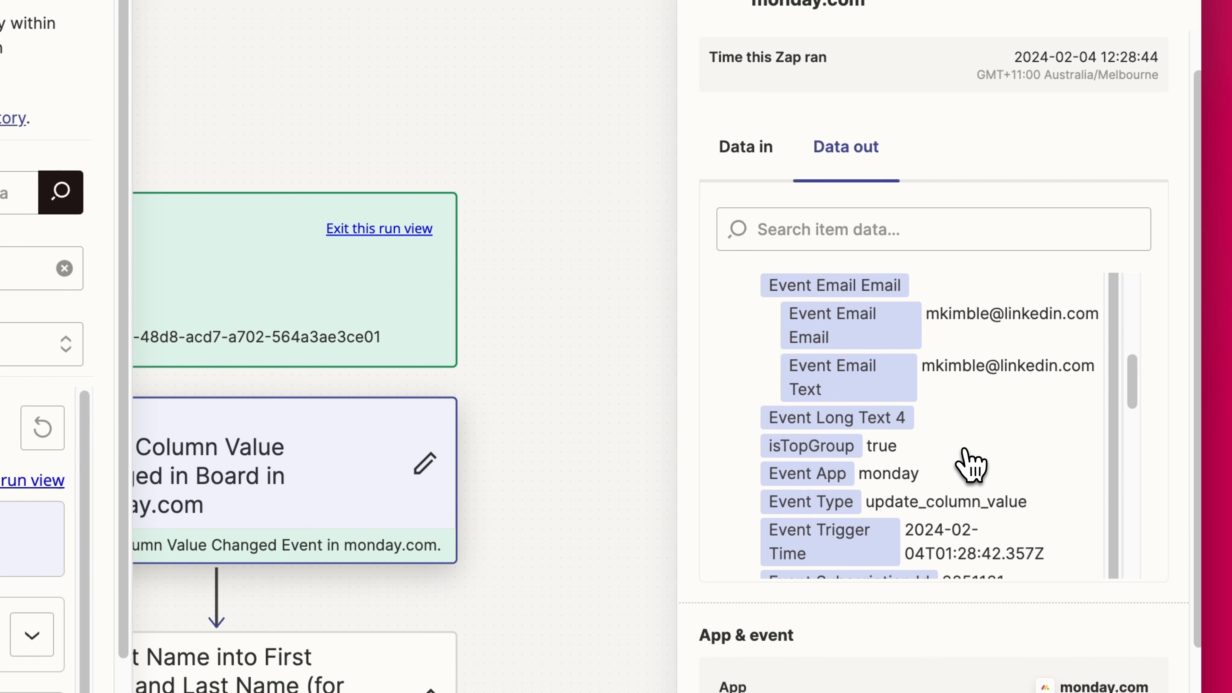
{"action": "scroll", "coordinate": [971, 465], "scroll_direction": "down", "scroll_amount": 3}
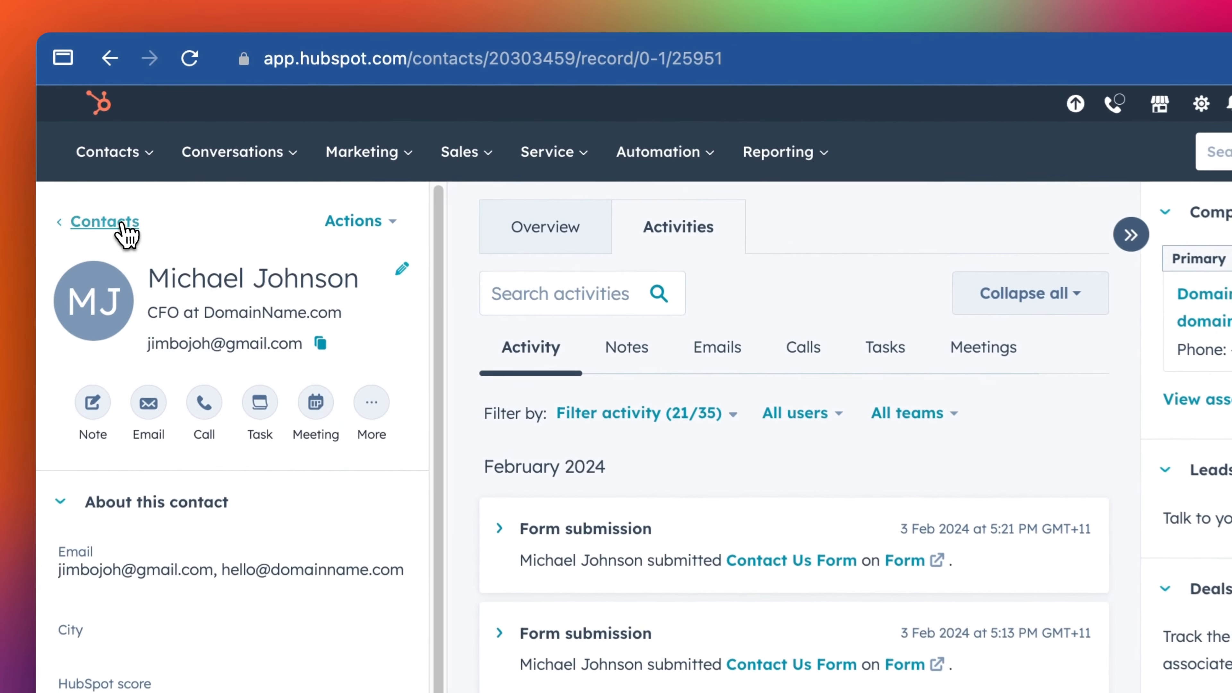
- Open the LinkedIn CEO's record from the HubSpot contacts list and scroll its About panel
{"action": "left_click", "coordinate": [189, 152]}
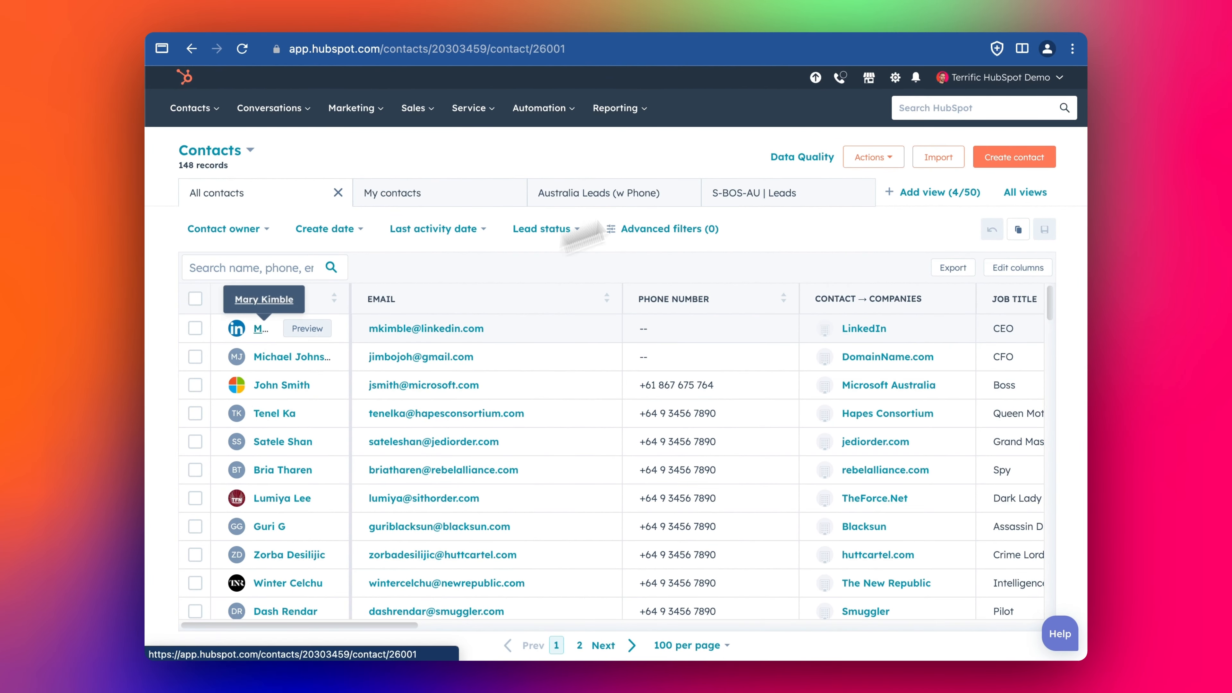
{"action": "left_click", "coordinate": [261, 329]}
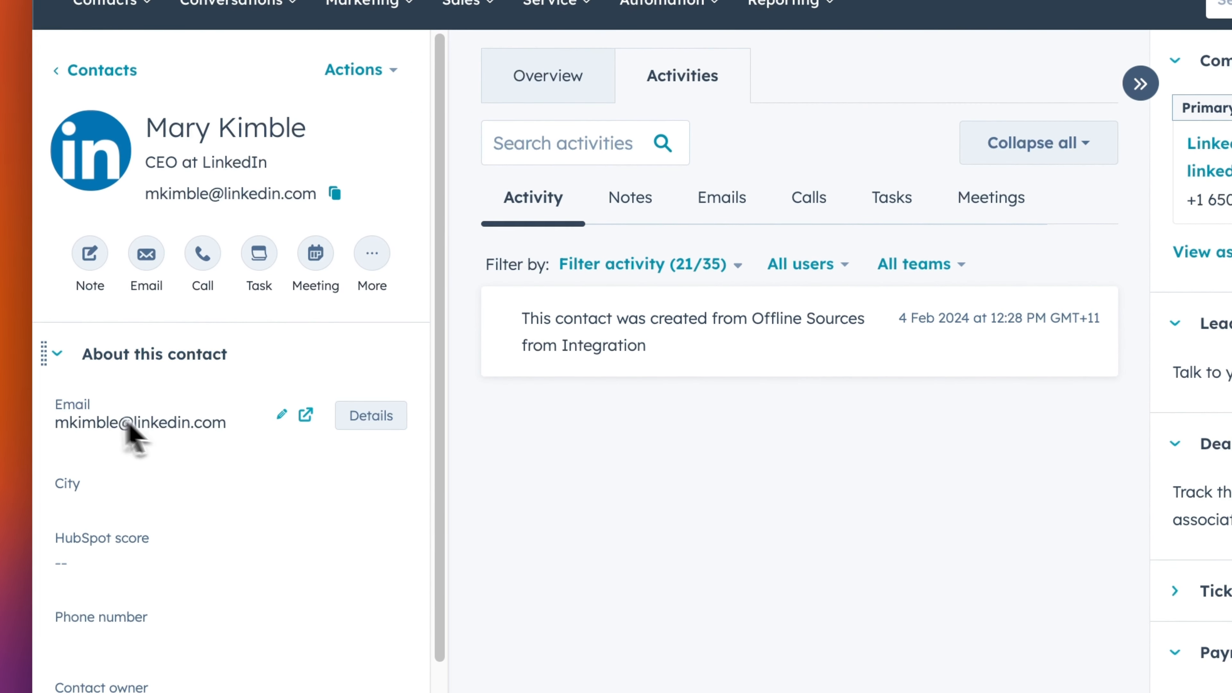
{"action": "scroll", "coordinate": [127, 425], "scroll_direction": "down", "scroll_amount": 5}
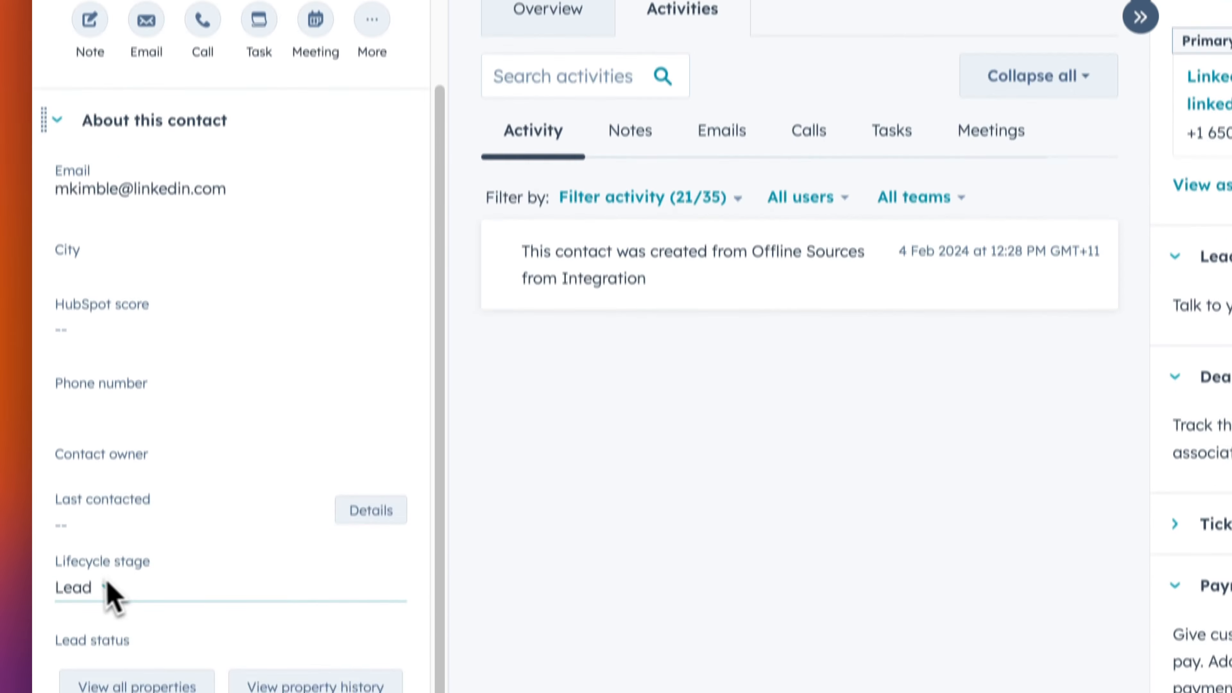
{"action": "scroll", "coordinate": [112, 597], "scroll_direction": "up", "scroll_amount": 5}
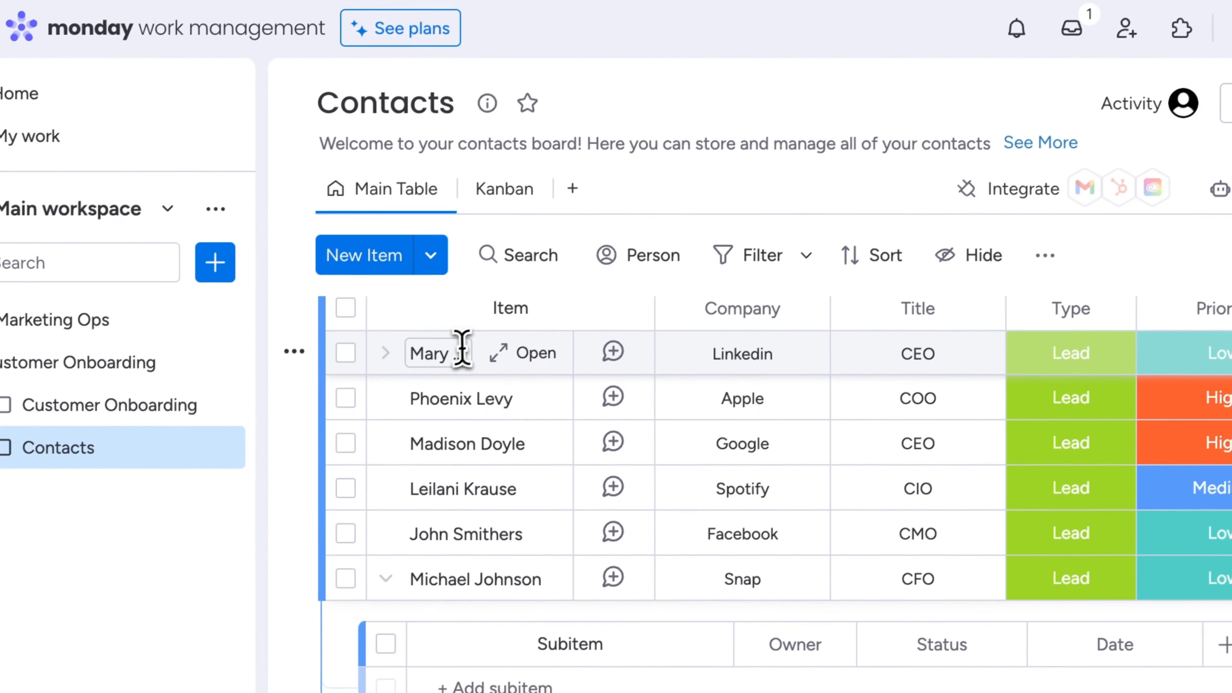
- Replace the first contact's surname in the item name with a new surname
{"action": "left_click", "coordinate": [462, 348]}
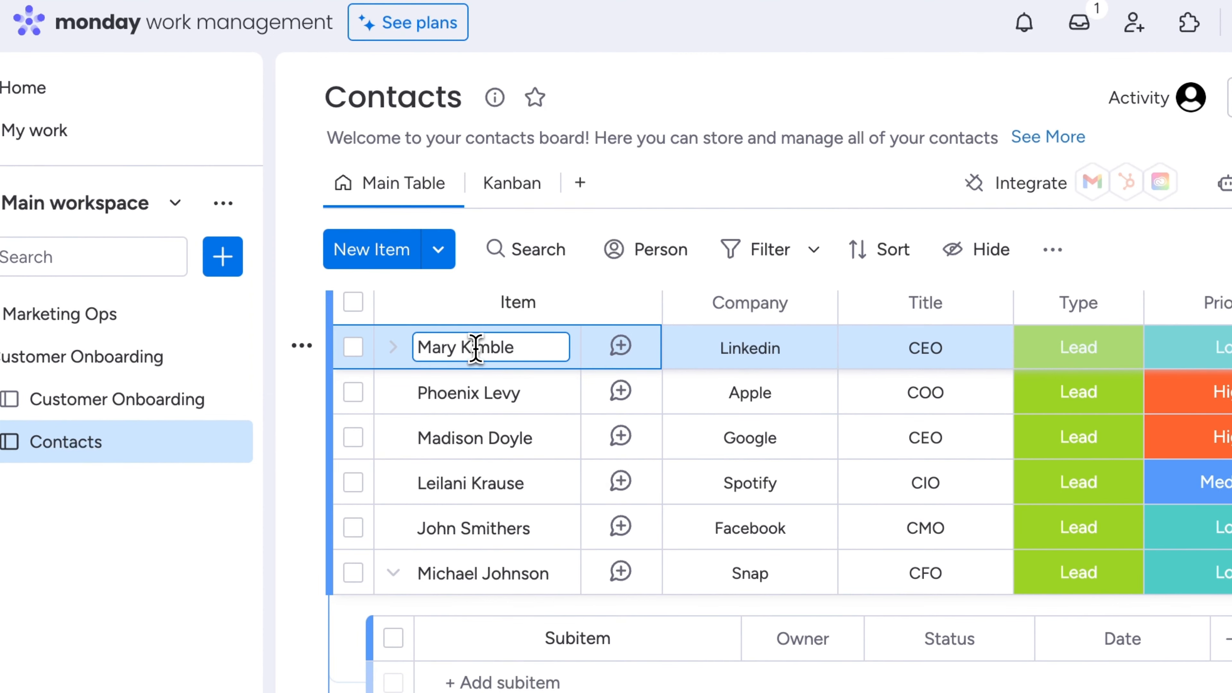
{"action": "double_click", "coordinate": [476, 348]}
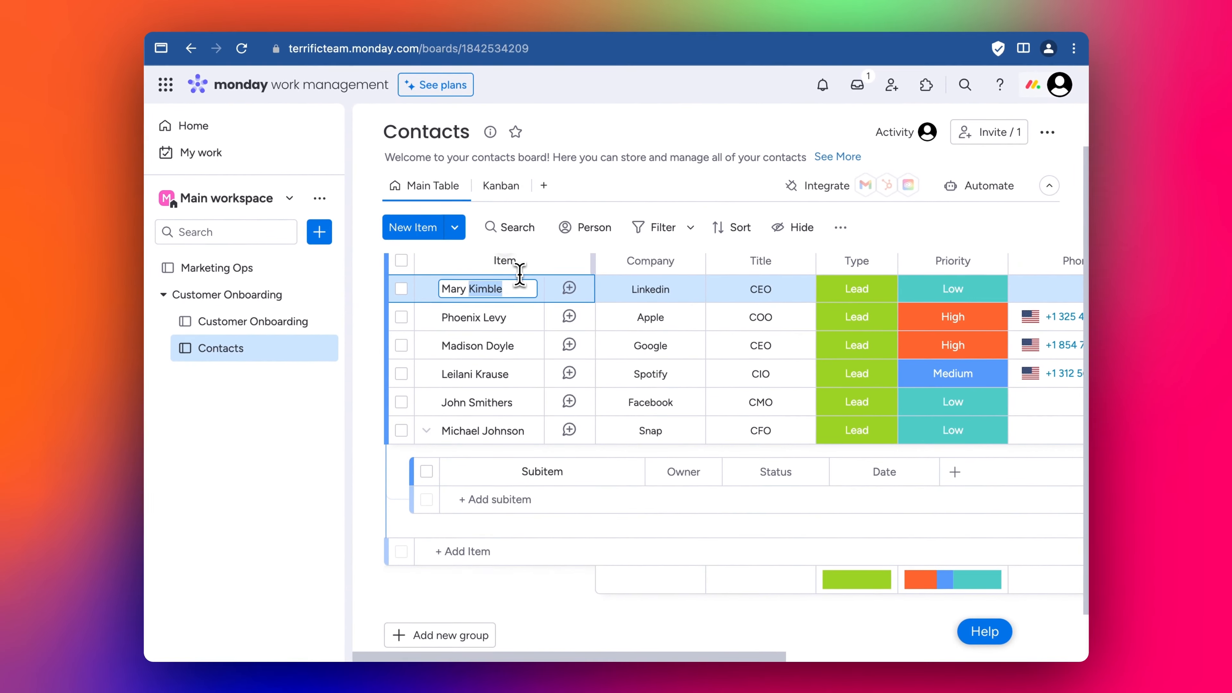
{"action": "type", "text": "Marythorn"}
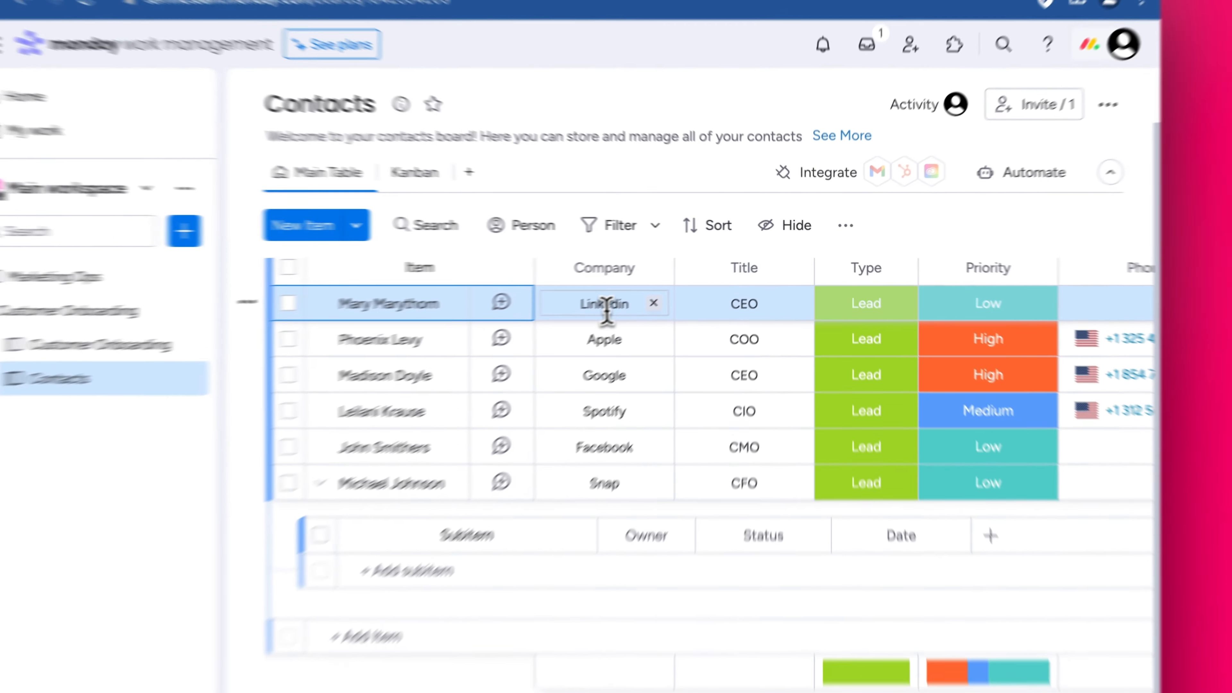
- Change her company to Snap and her title from CEO to CFO
{"action": "left_click", "coordinate": [650, 288]}
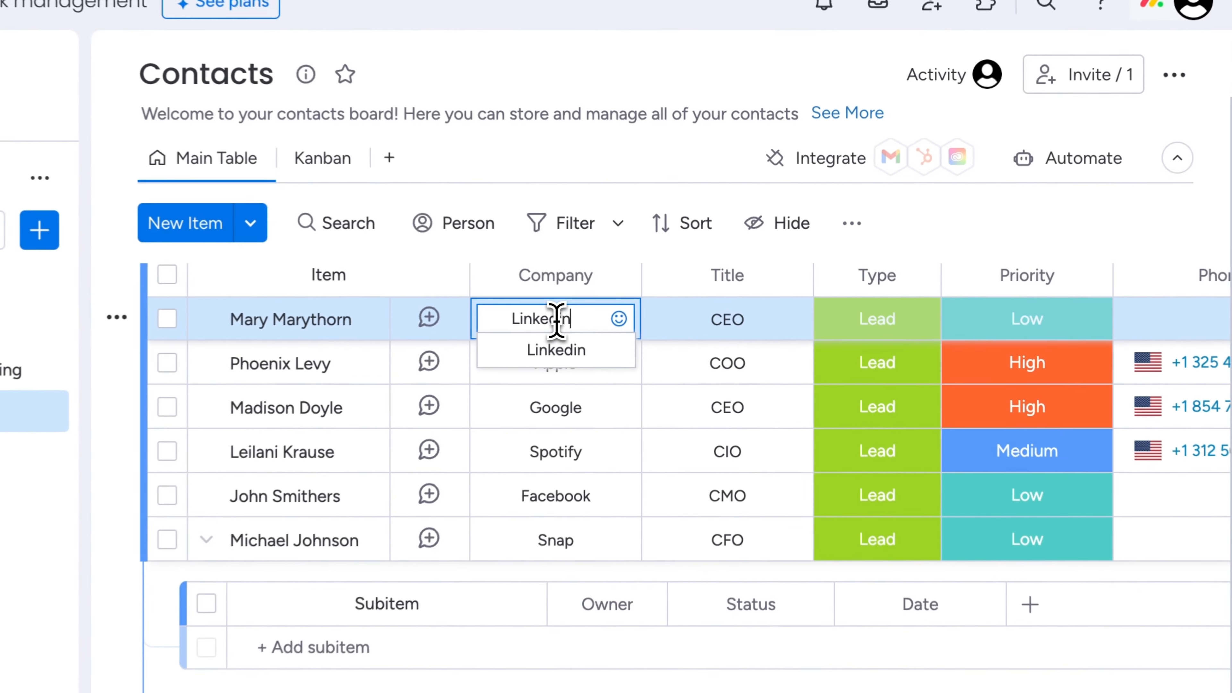
{"action": "type", "text": "Snac"}
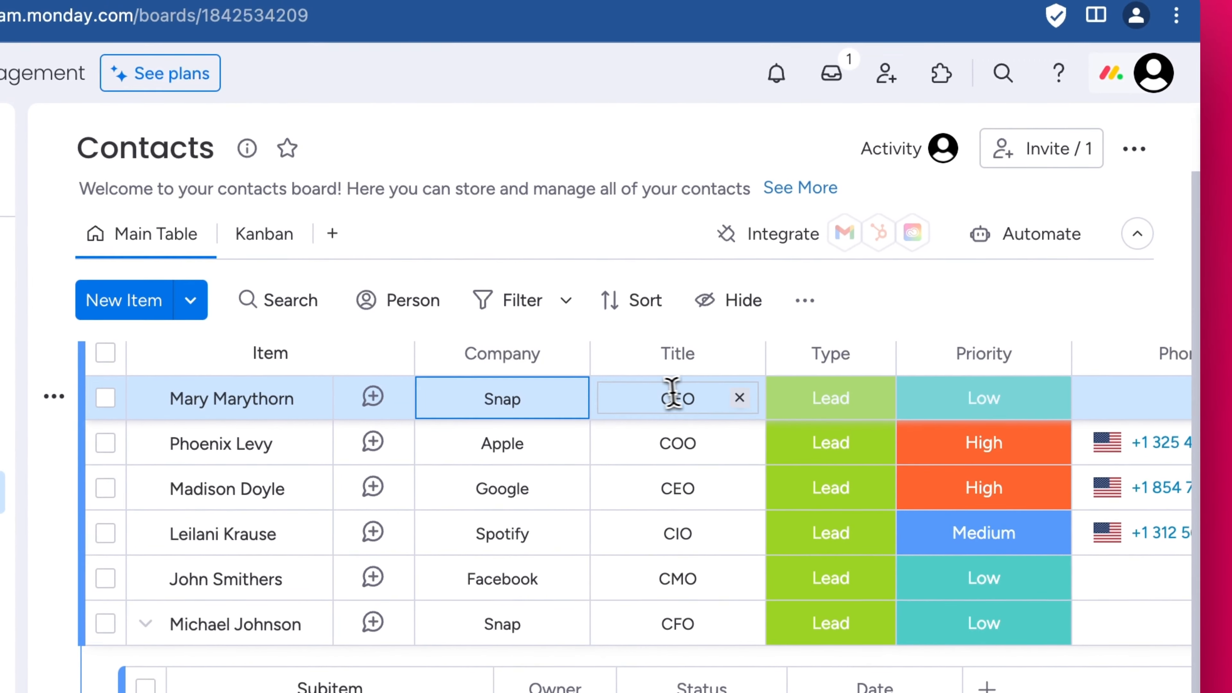
{"action": "left_click", "coordinate": [753, 322]}
{"action": "key", "text": "BackSpace"}
{"action": "key", "text": "BackSpace"}
{"action": "type", "text": "FO"}
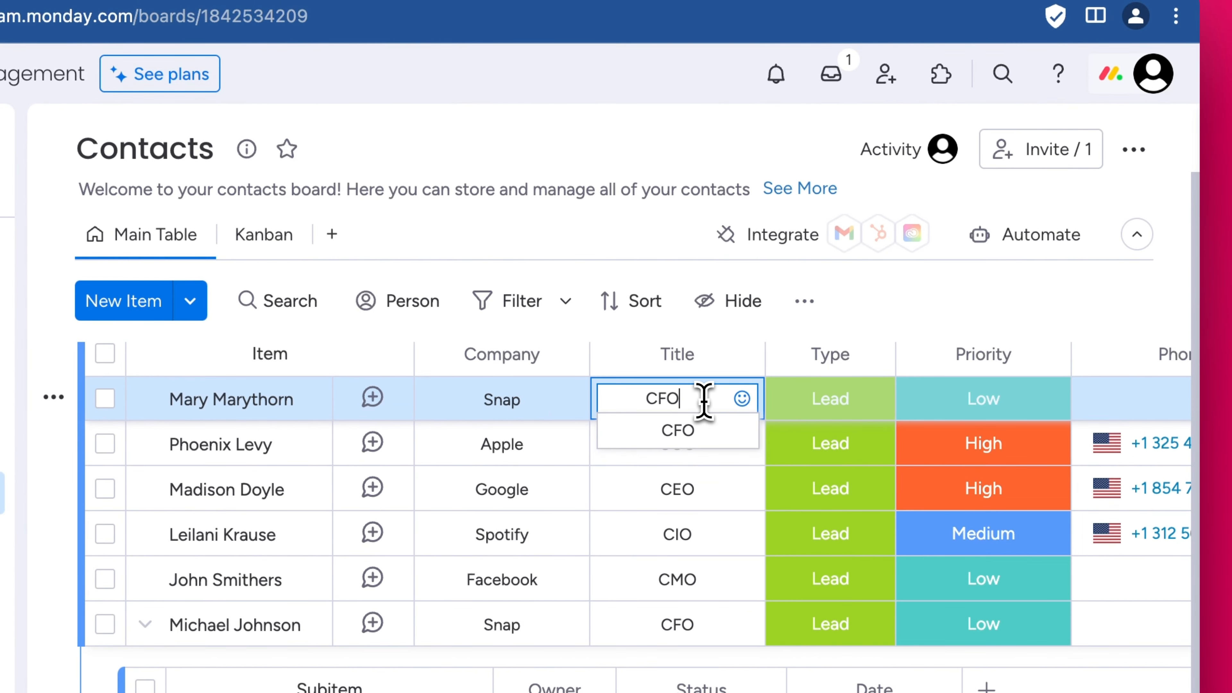
{"action": "key", "text": "Return"}
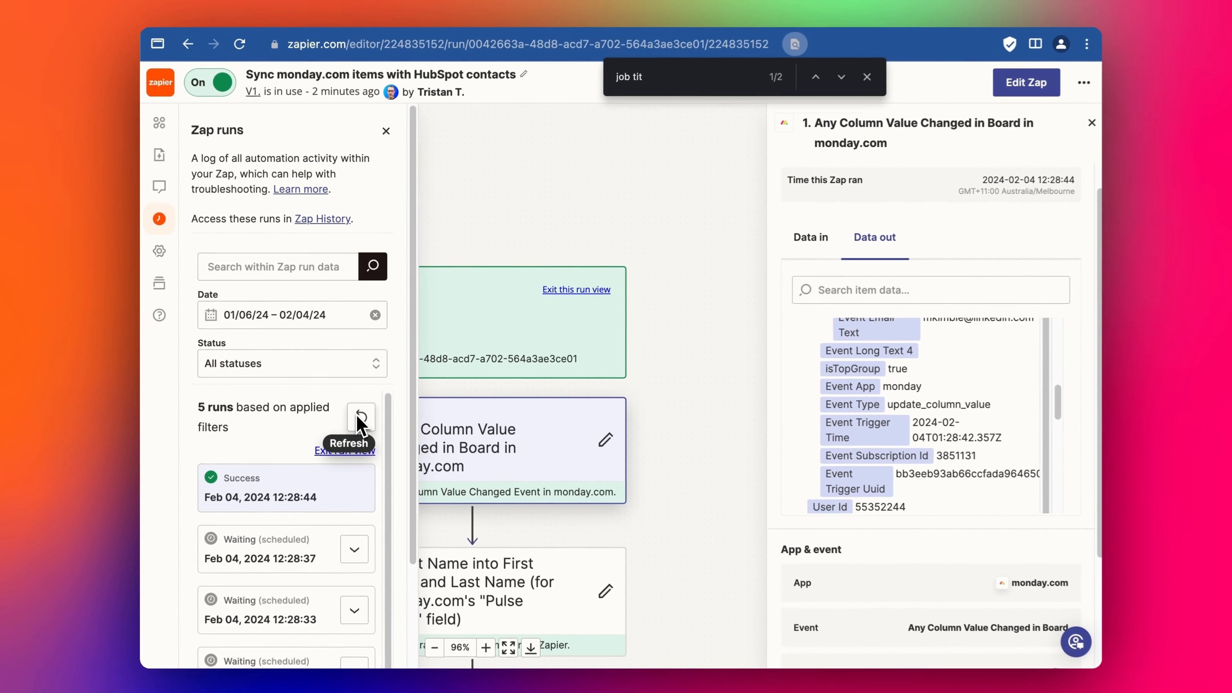
- Refresh the runs, open the 12:30:08 Success run, and view the updated HubSpot contact
{"action": "left_click", "coordinate": [347, 500]}
{"action": "left_click", "coordinate": [241, 585]}
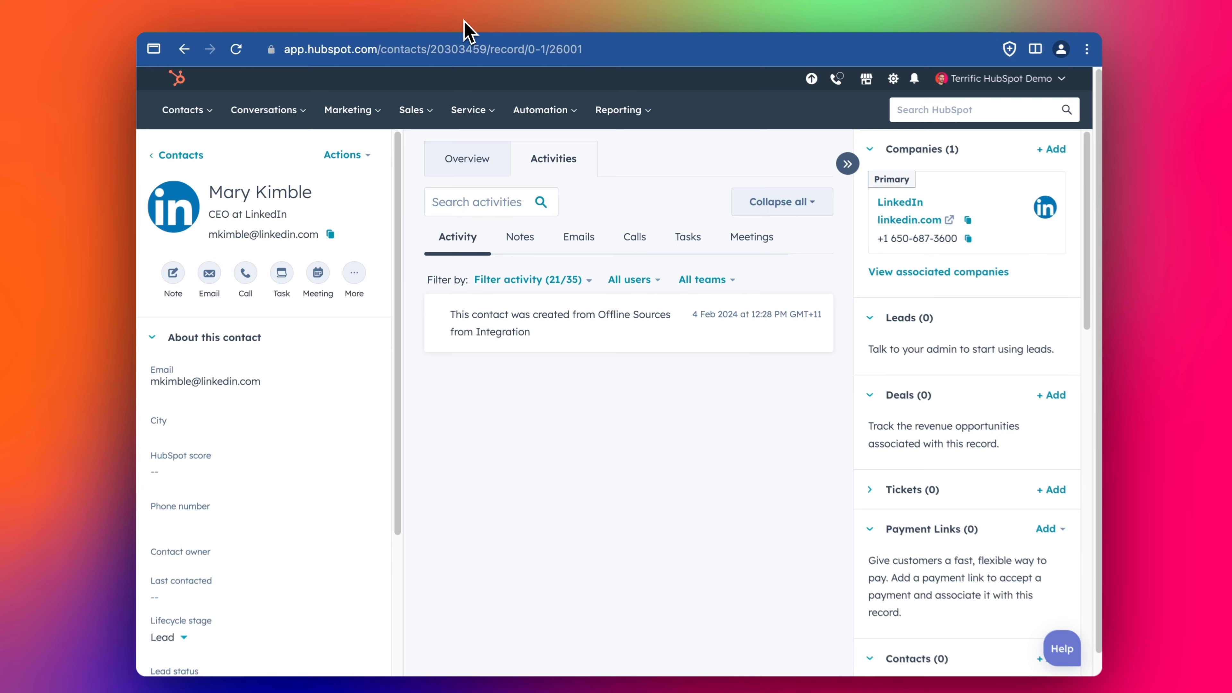
{"action": "left_click", "coordinate": [241, 49]}
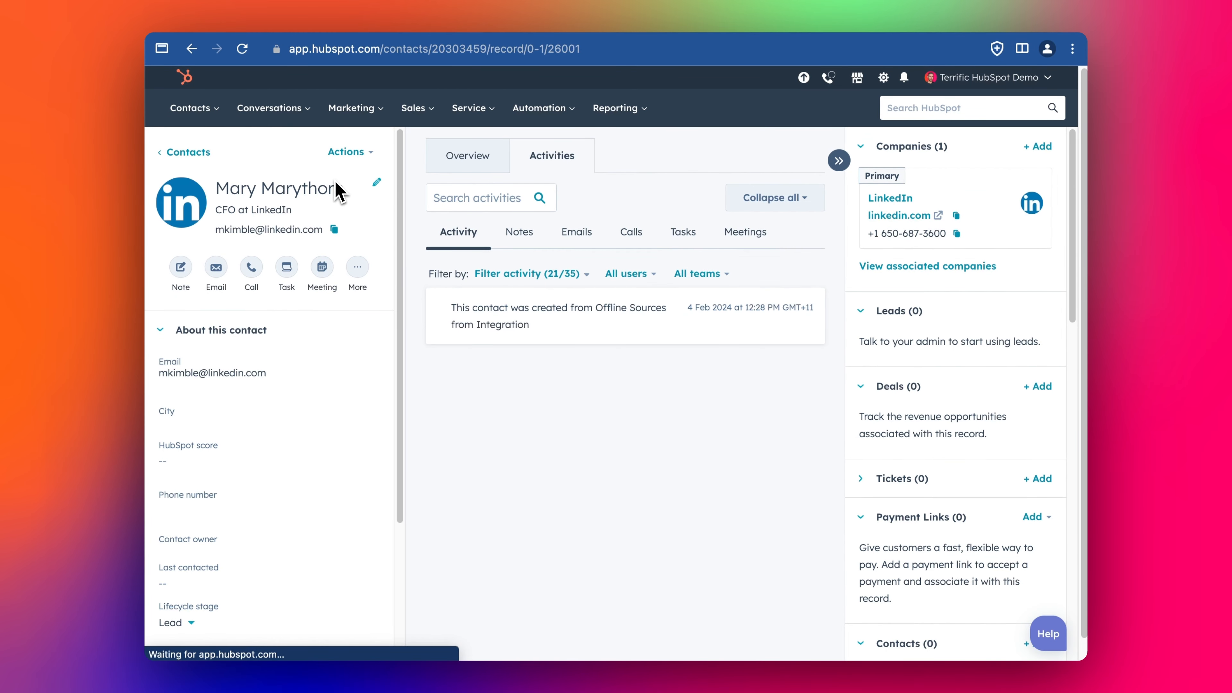
- Review the Company name history (Snap, Snacp, Linkedin) and return to the HubSpot contacts list
{"action": "scroll", "coordinate": [318, 626], "scroll_direction": "down", "scroll_amount": 3}
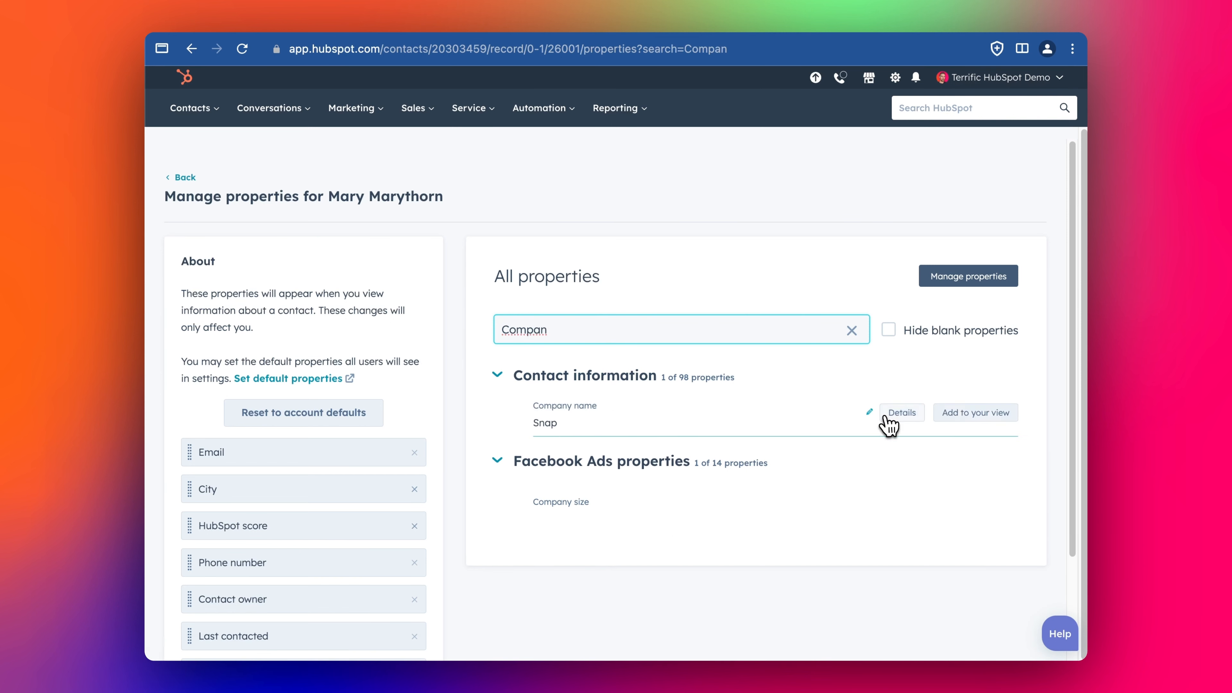
{"action": "left_click", "coordinate": [888, 417]}
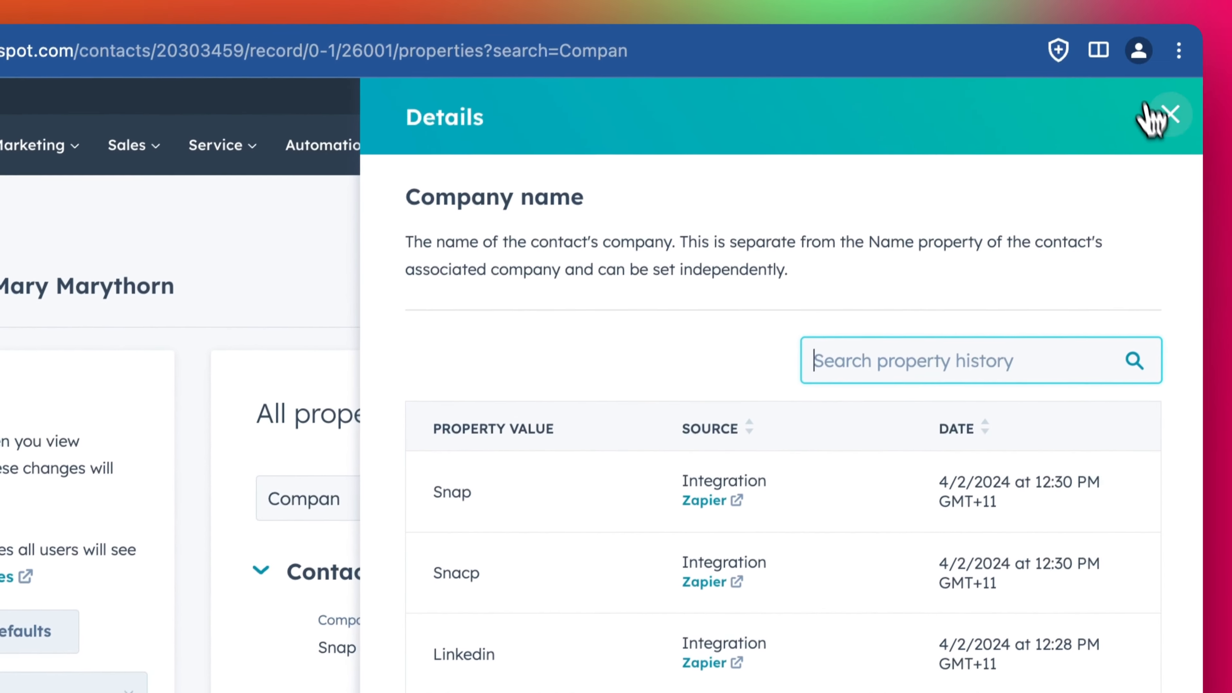
{"action": "left_click", "coordinate": [1168, 115]}
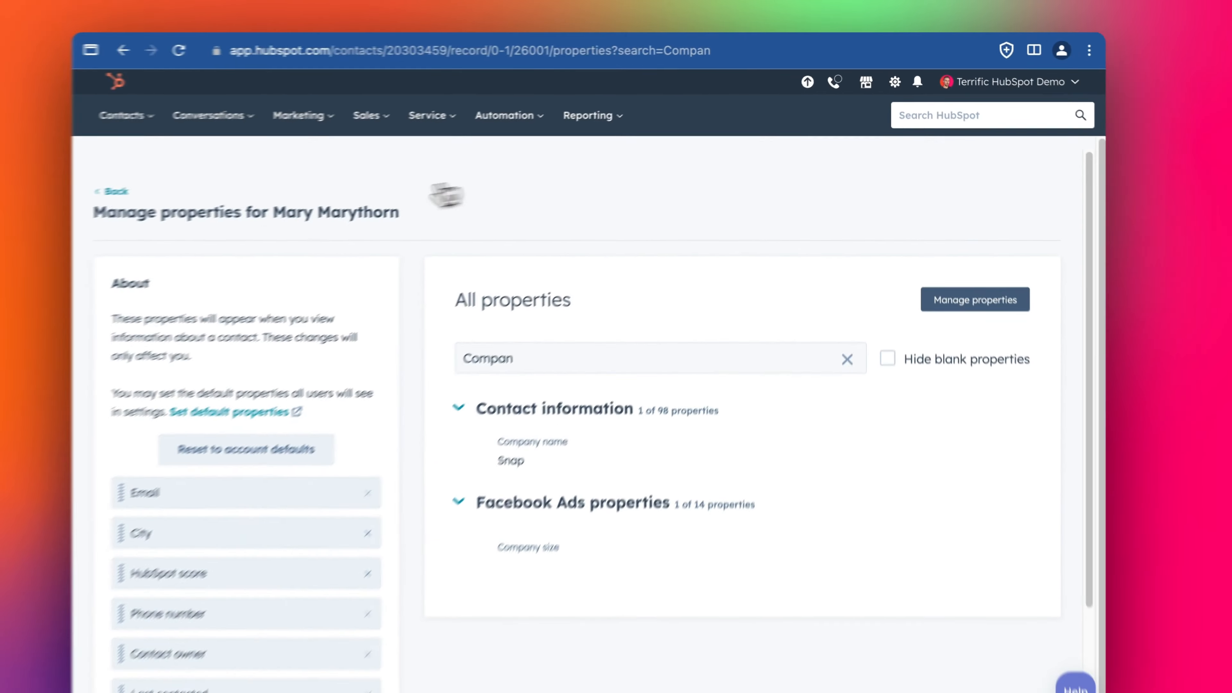
{"action": "left_click", "coordinate": [112, 191]}
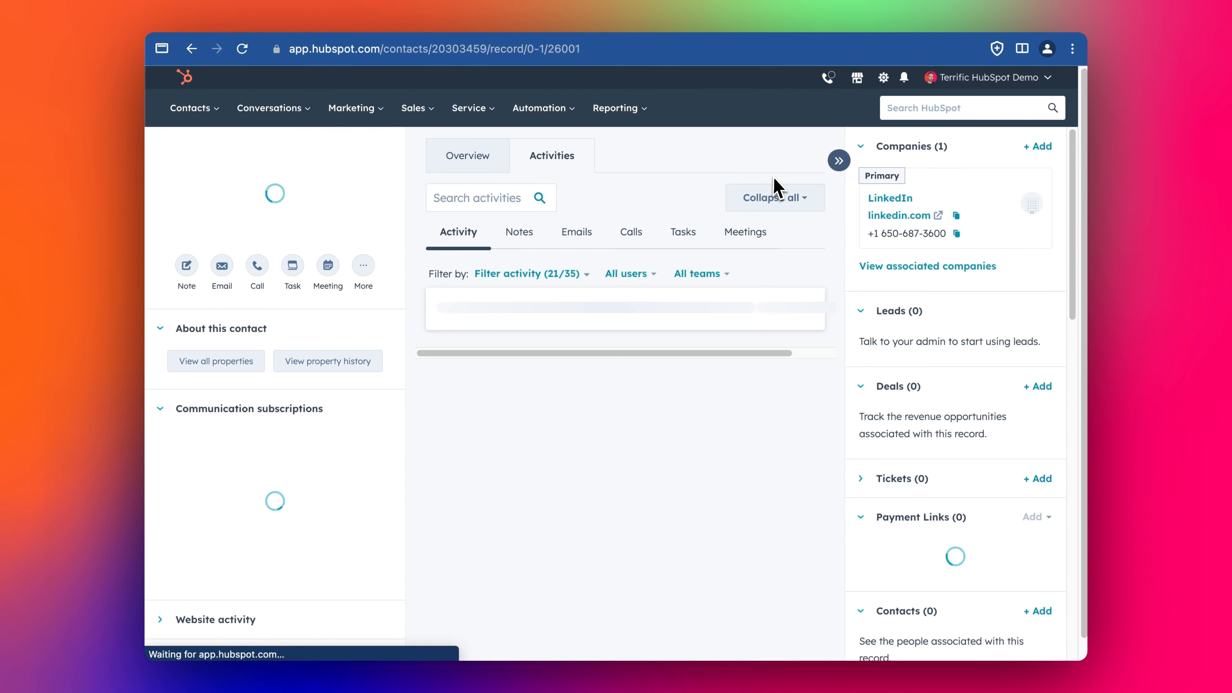
{"action": "mouse_move", "coordinate": [900, 213]}
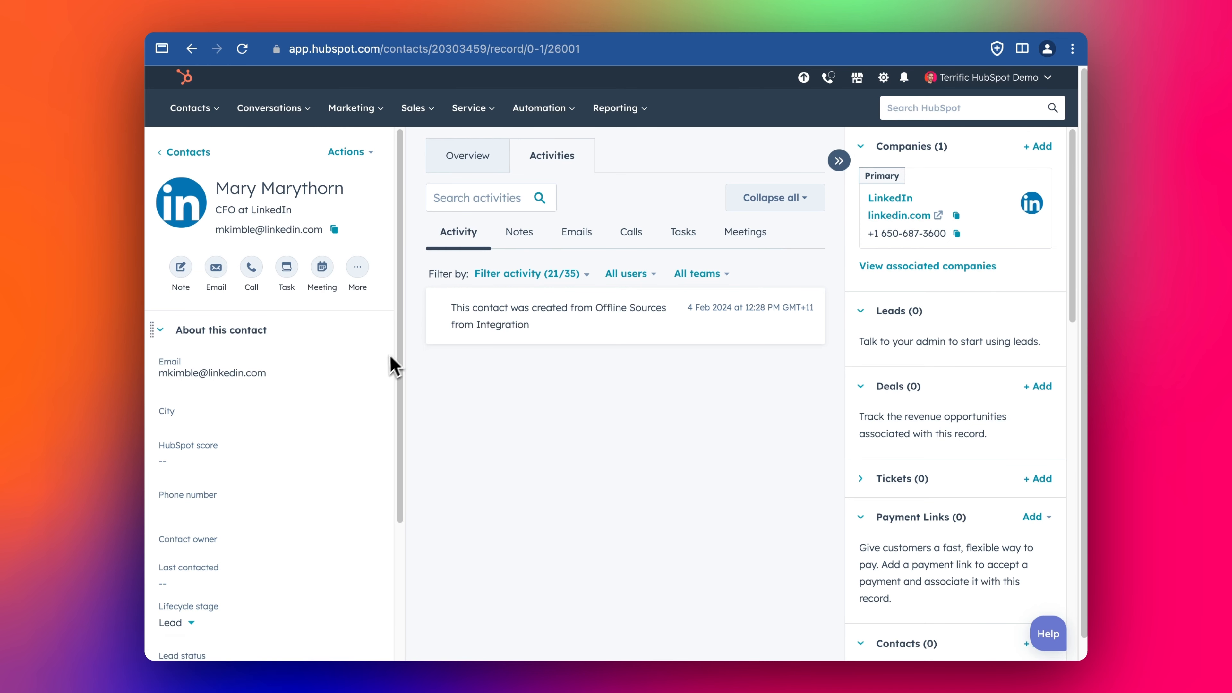
{"action": "left_click_drag", "start_coordinate": [203, 374], "coordinate": [267, 374]}
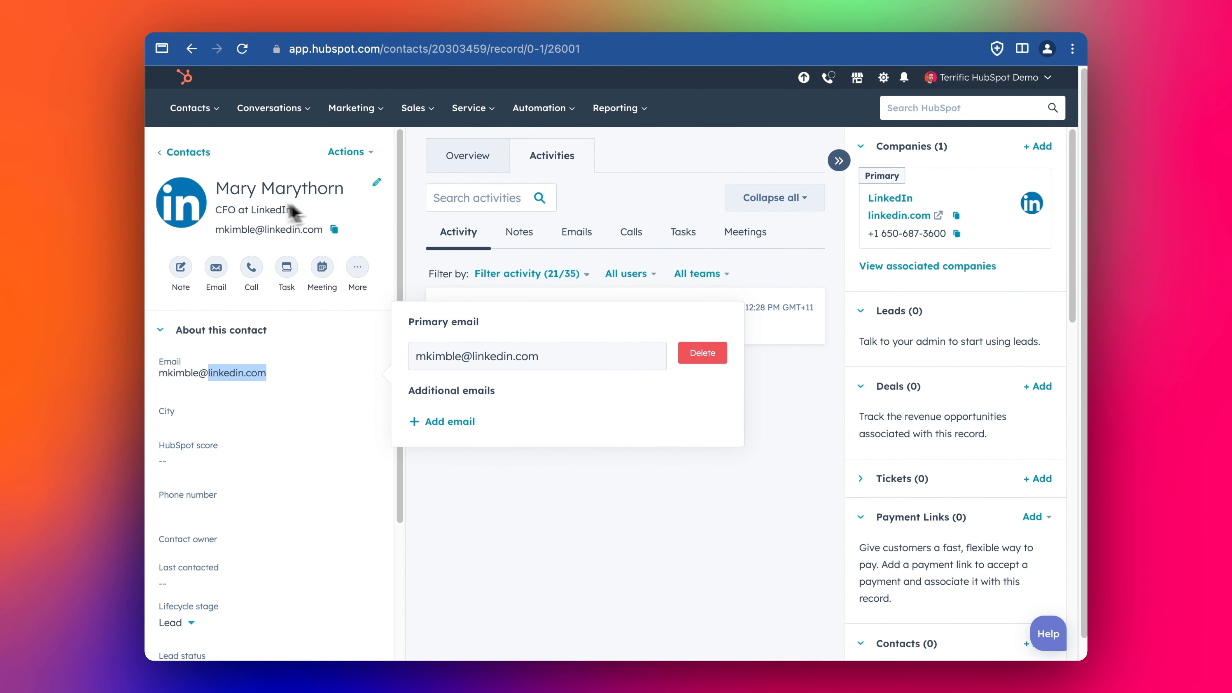
{"action": "left_click", "coordinate": [206, 156]}
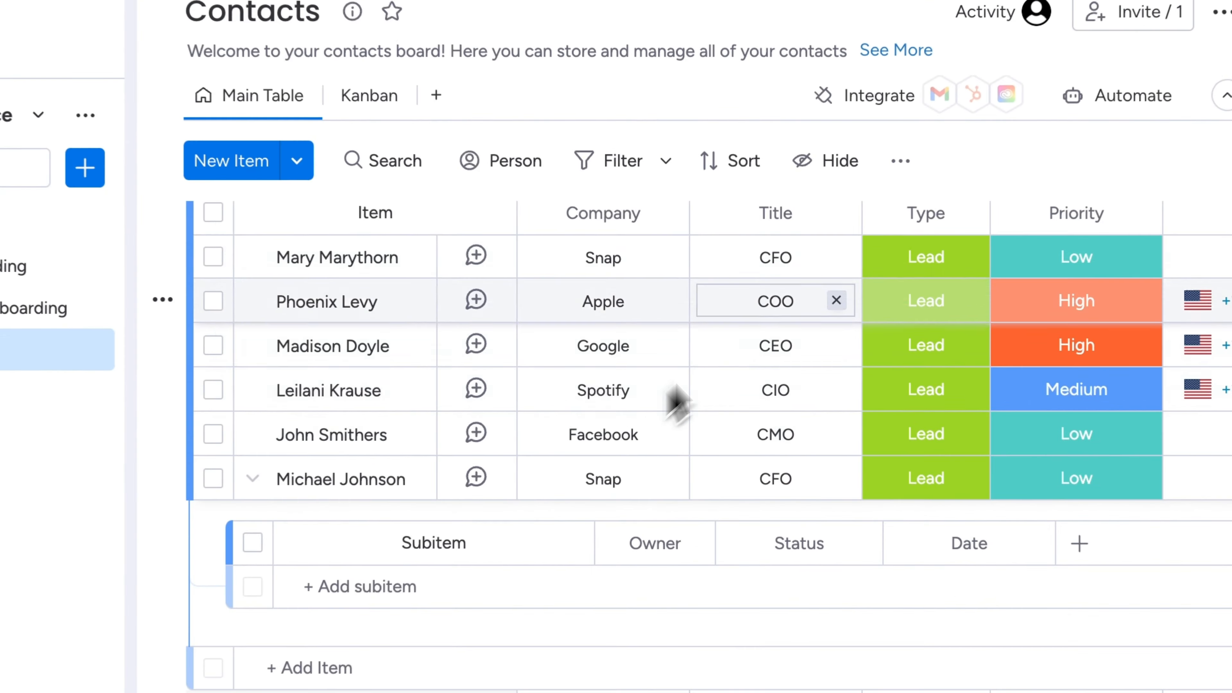
- Enter the first contact's new snap.com e-mail address in the Email column
{"action": "scroll", "coordinate": [790, 283], "scroll_direction": "right", "scroll_amount": 5}
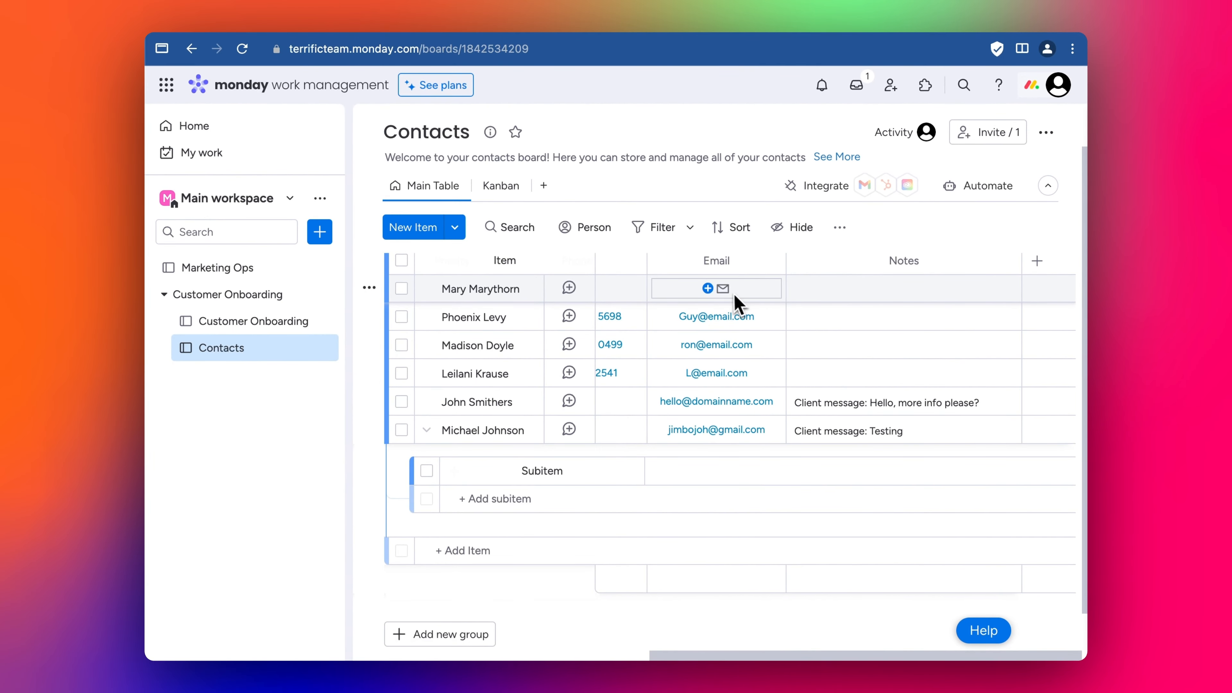
{"action": "left_click", "coordinate": [710, 289]}
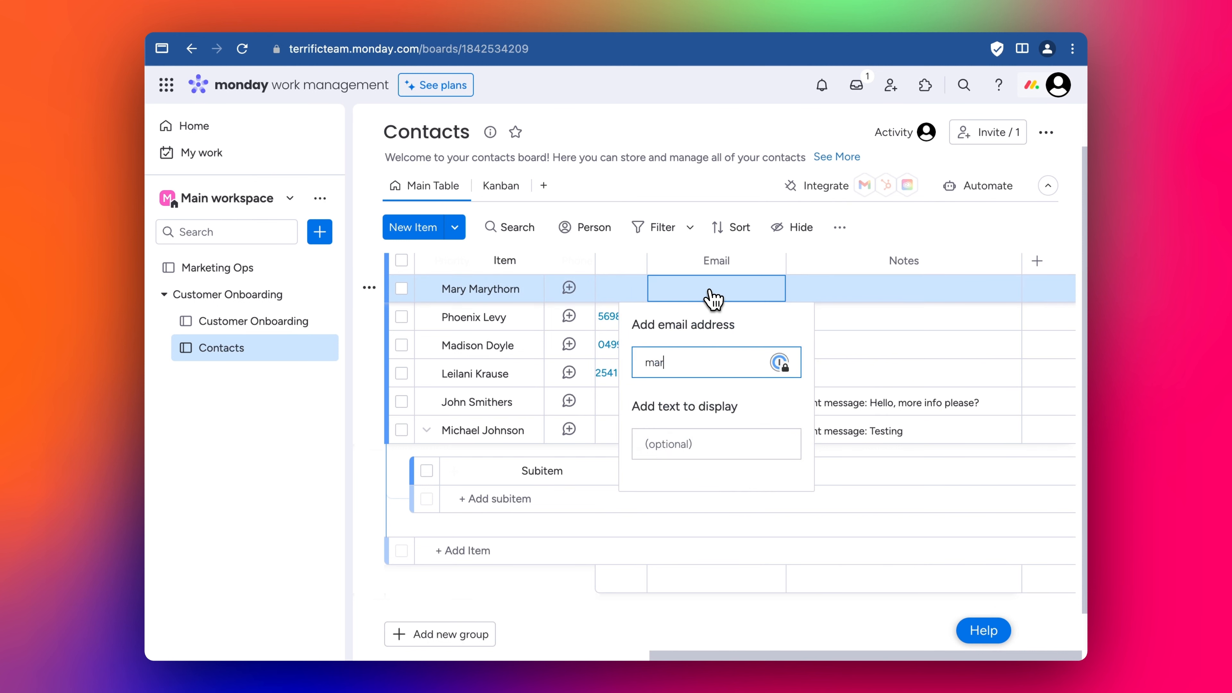
{"action": "key", "text": "Return"}
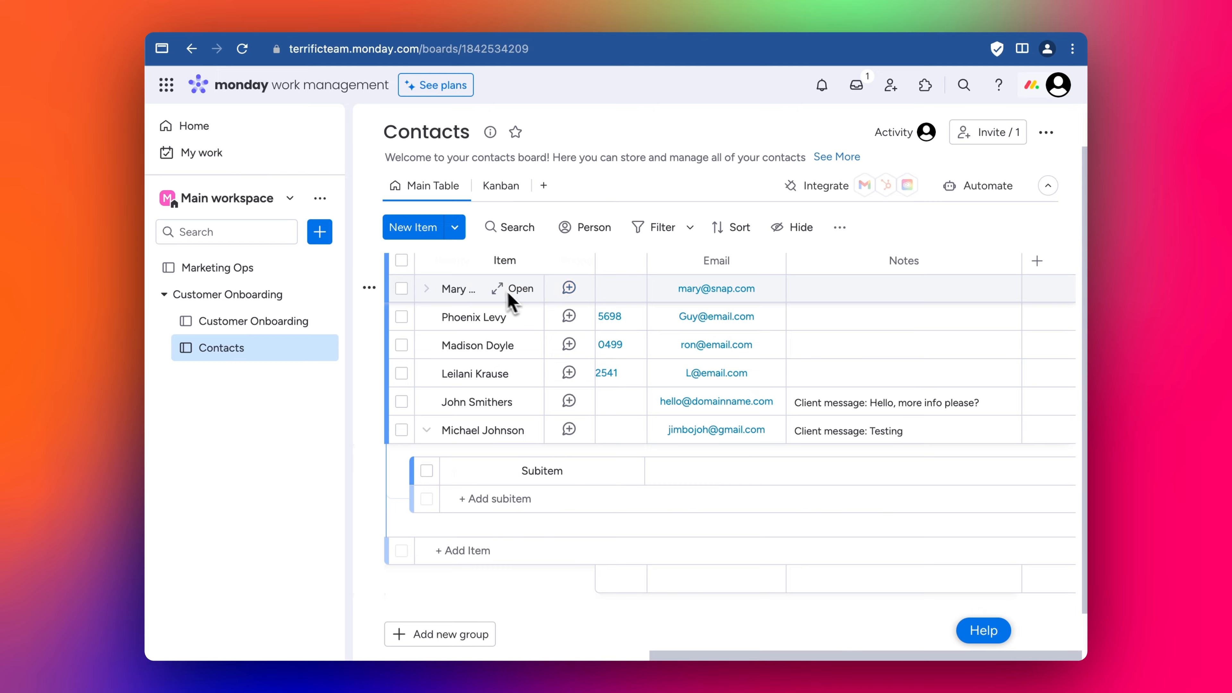
{"action": "scroll", "coordinate": [509, 299], "scroll_direction": "left", "scroll_amount": 10}
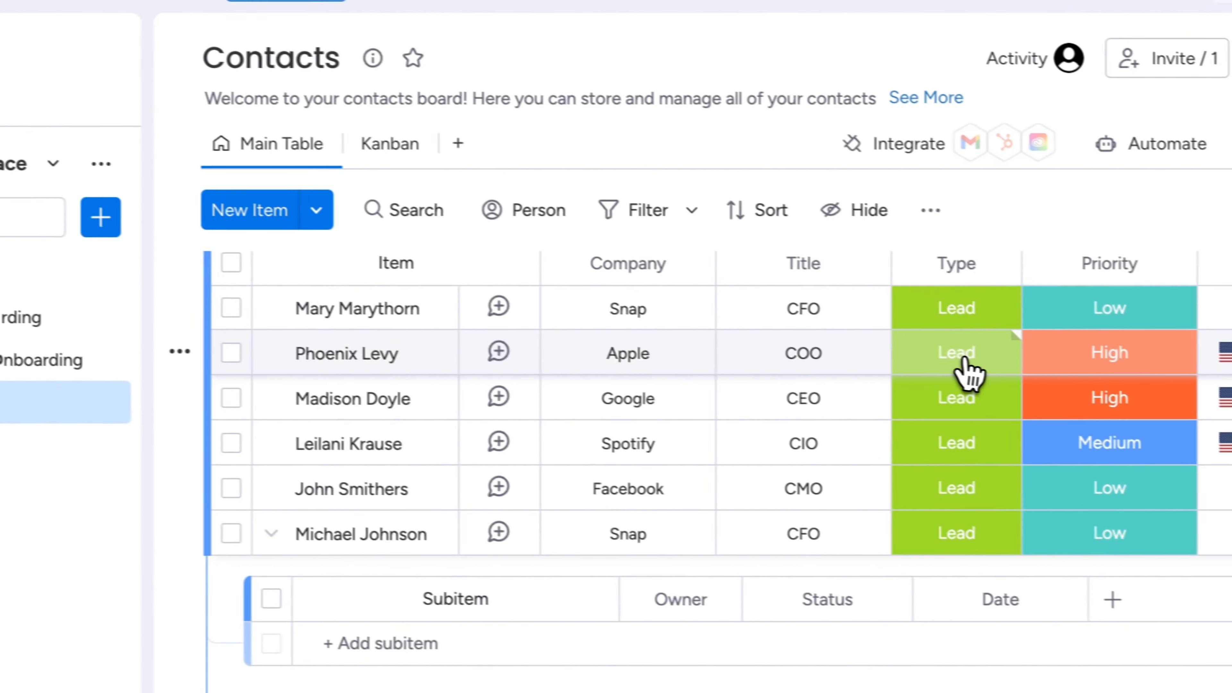
{"action": "left_click", "coordinate": [964, 359]}
{"action": "scroll", "coordinate": [965, 359], "scroll_direction": "right", "scroll_amount": 10}
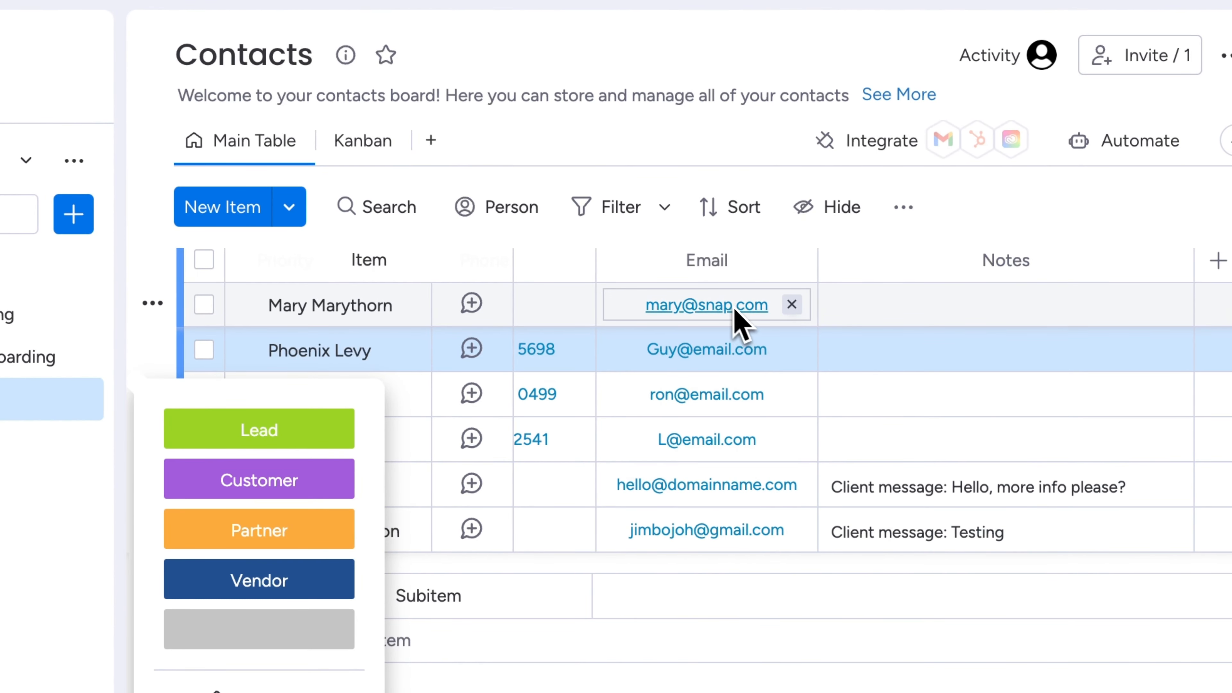
{"action": "scroll", "coordinate": [735, 311], "scroll_direction": "left", "scroll_amount": 10}
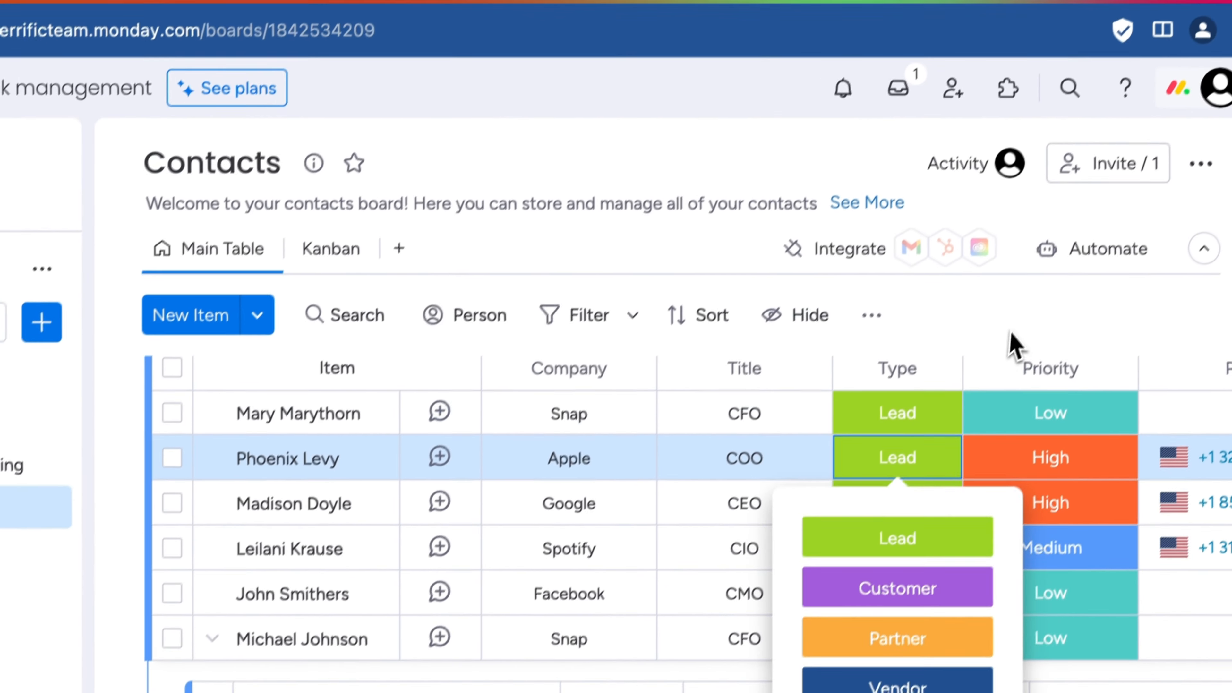
{"action": "left_click", "coordinate": [1046, 221]}
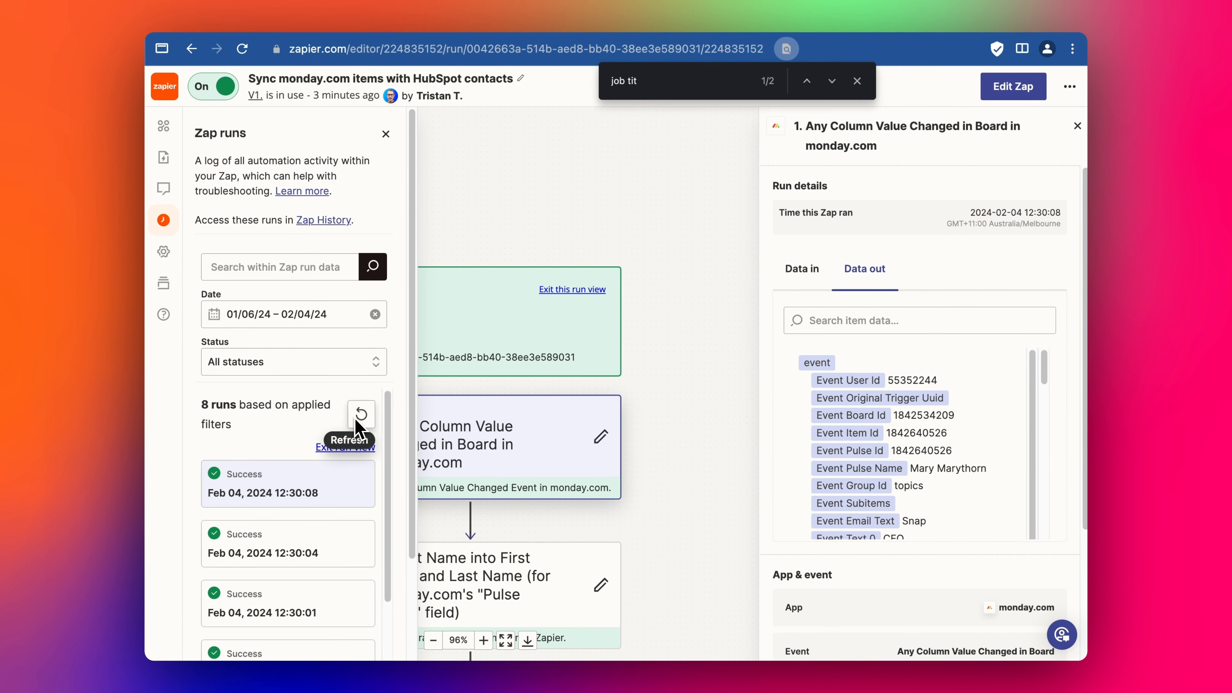
- Refresh the runs and open the 12:31:34 run showing Snap, CFO and the new e-mail
{"action": "left_click", "coordinate": [362, 419]}
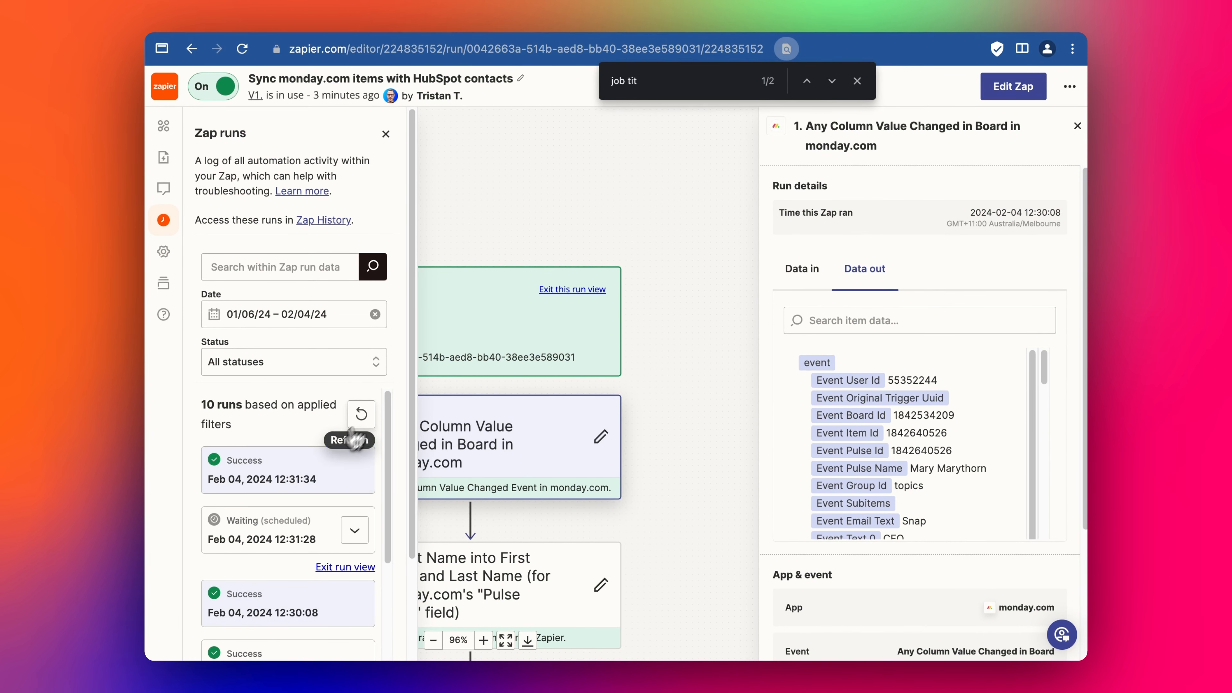
{"action": "left_click", "coordinate": [303, 470]}
{"action": "scroll", "coordinate": [949, 448], "scroll_direction": "down", "scroll_amount": 5}
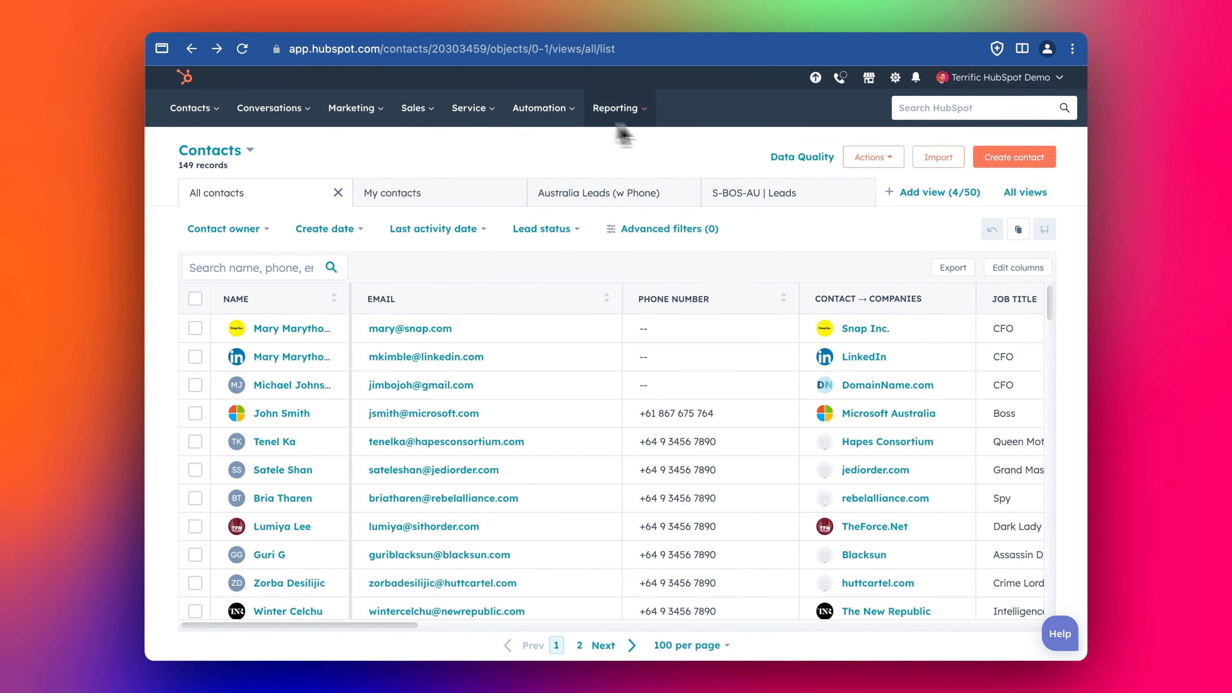
{"action": "left_click", "coordinate": [668, 30]}
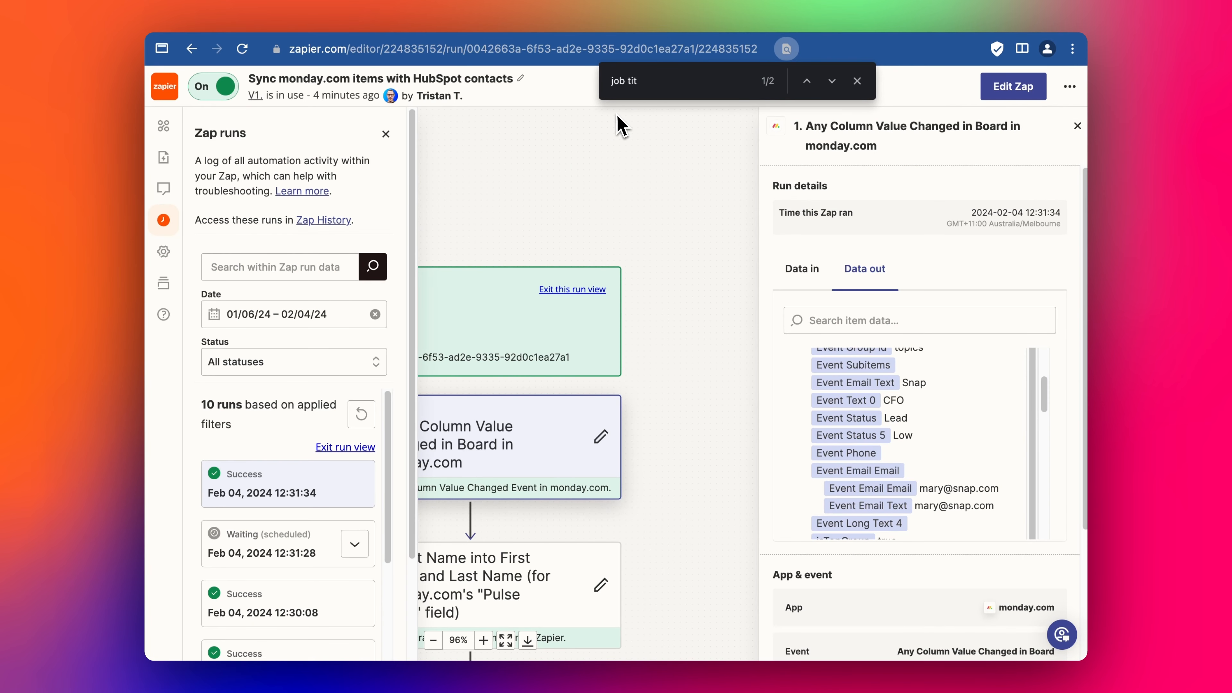